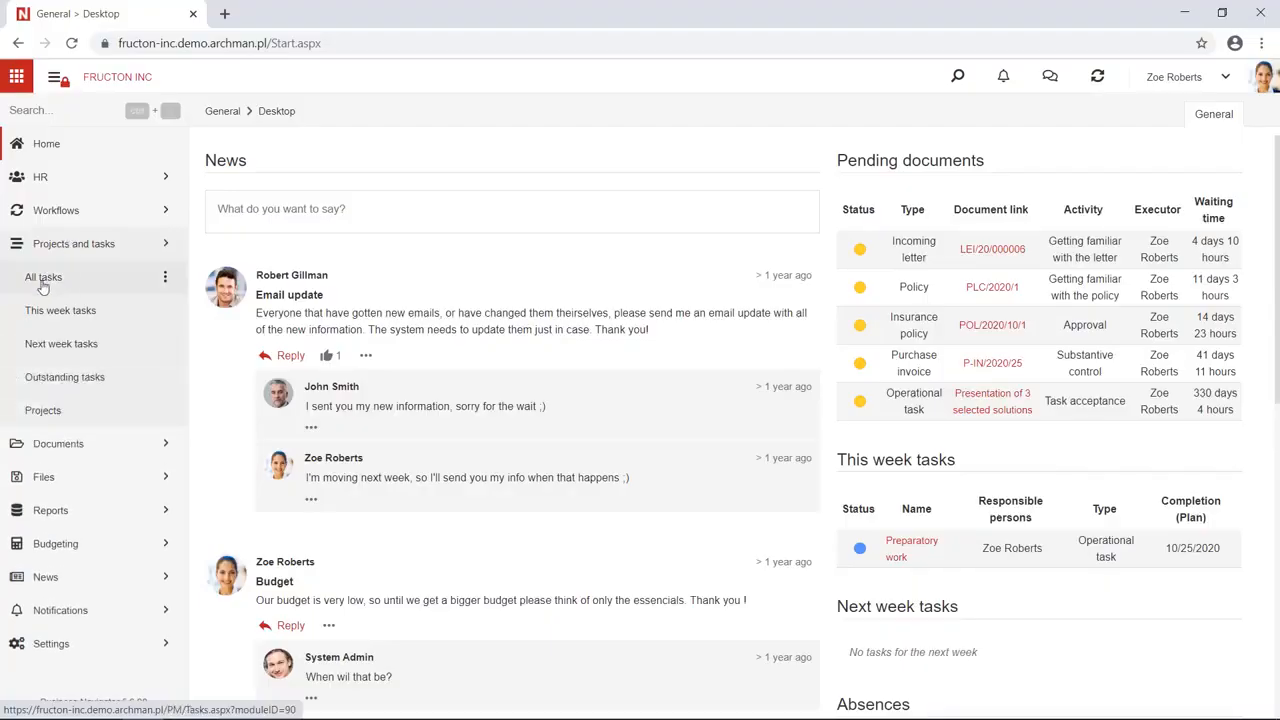
Open the Training task from the list of all tasks for editing and expand Preparatory work and Implementation works in the project tree.
{"action": "left_click", "coordinate": [43, 282]}
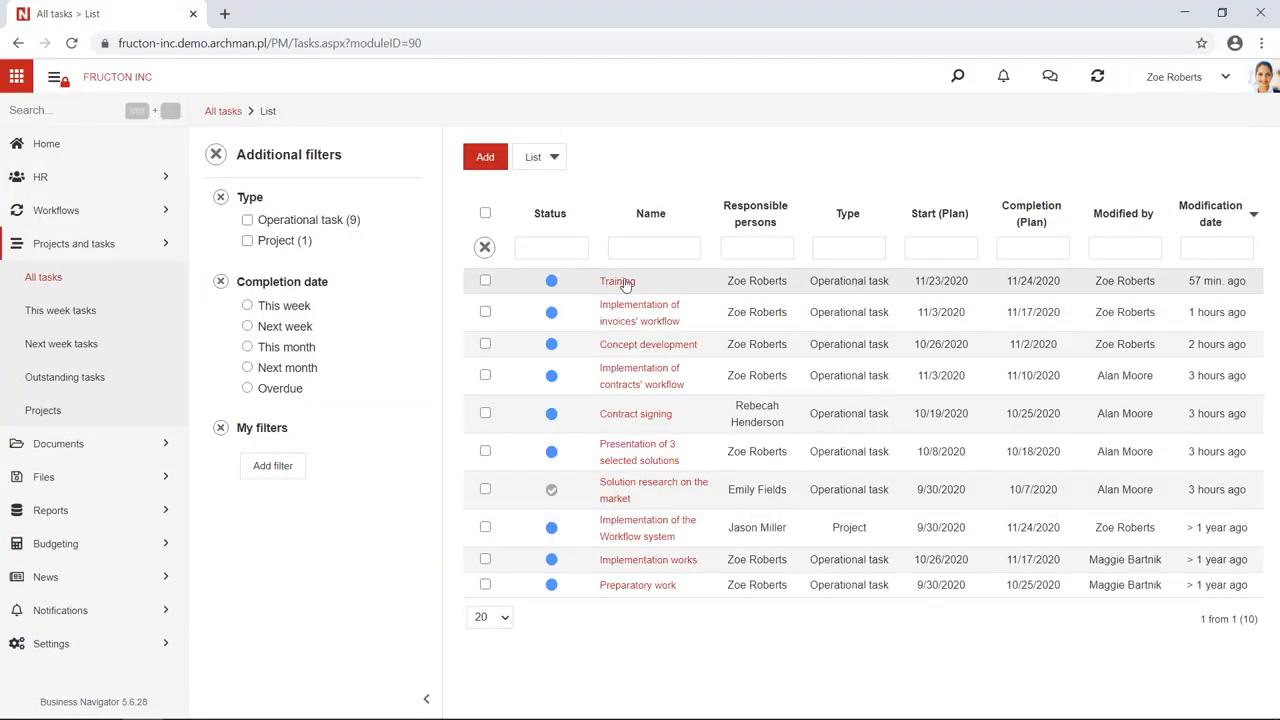
{"action": "left_click", "coordinate": [620, 282]}
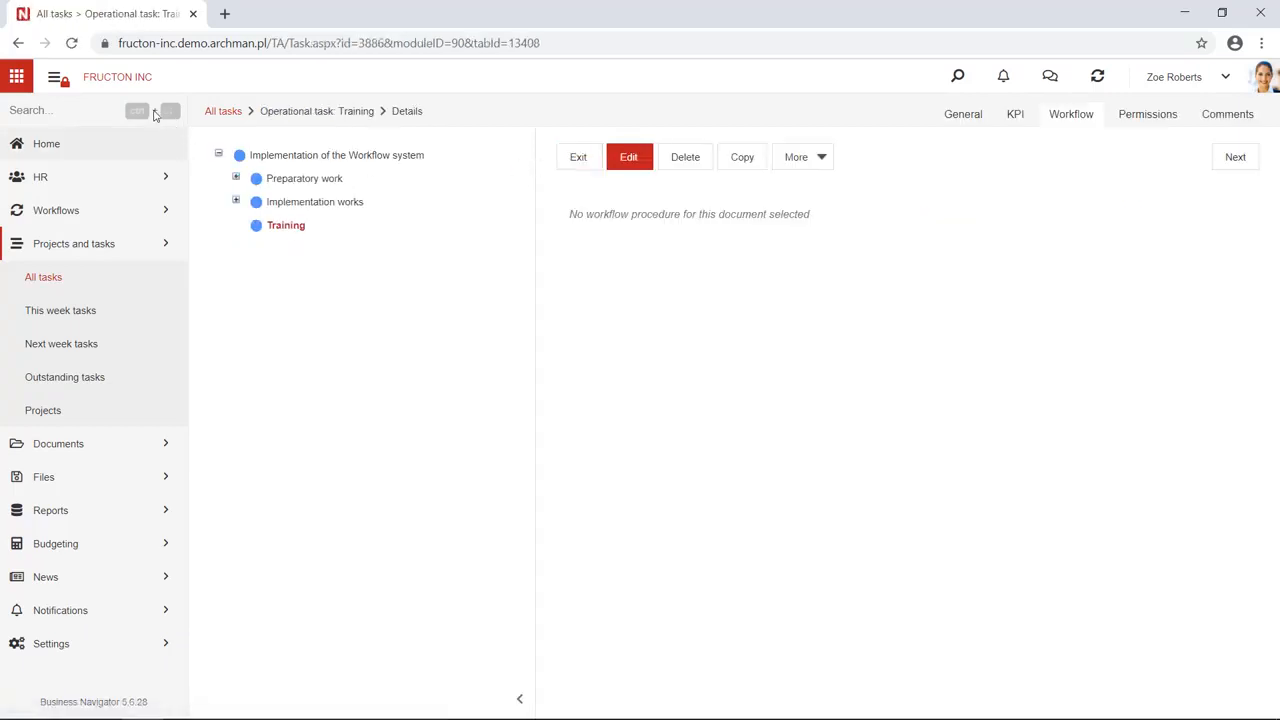
{"action": "left_click", "coordinate": [54, 77]}
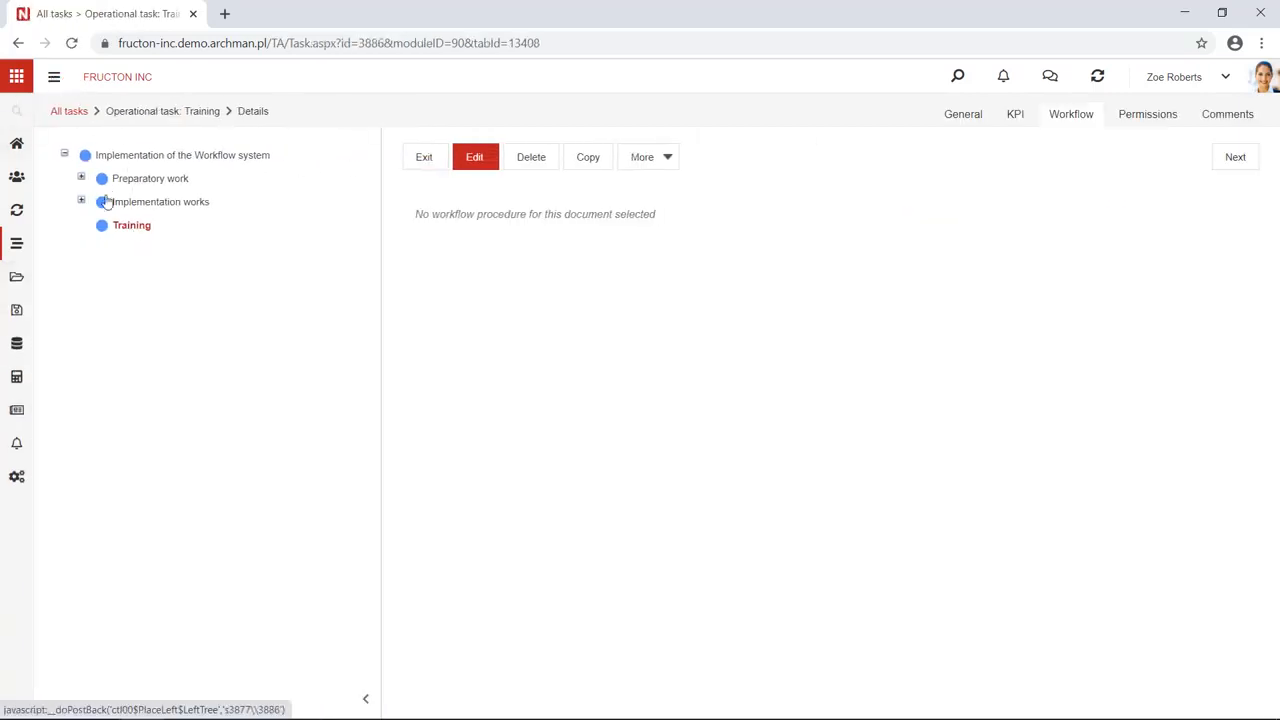
{"action": "left_click", "coordinate": [476, 158]}
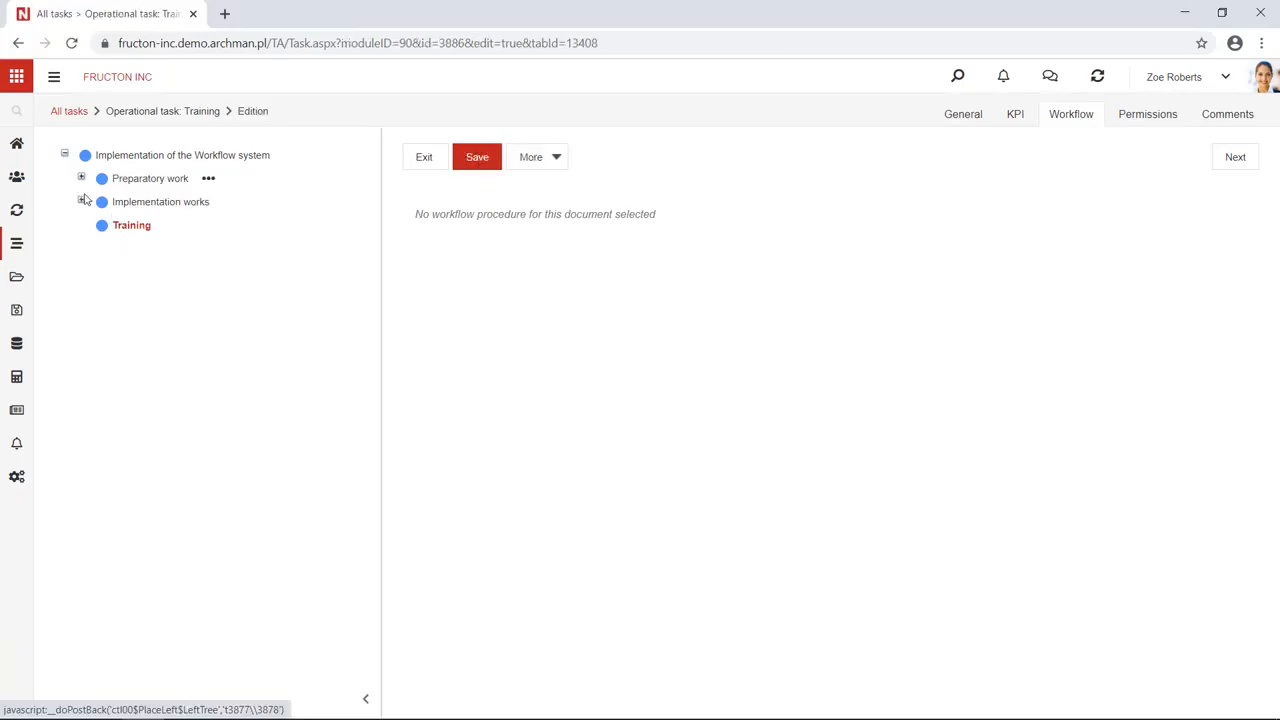
{"action": "left_click", "coordinate": [82, 190]}
{"action": "left_click", "coordinate": [82, 280]}
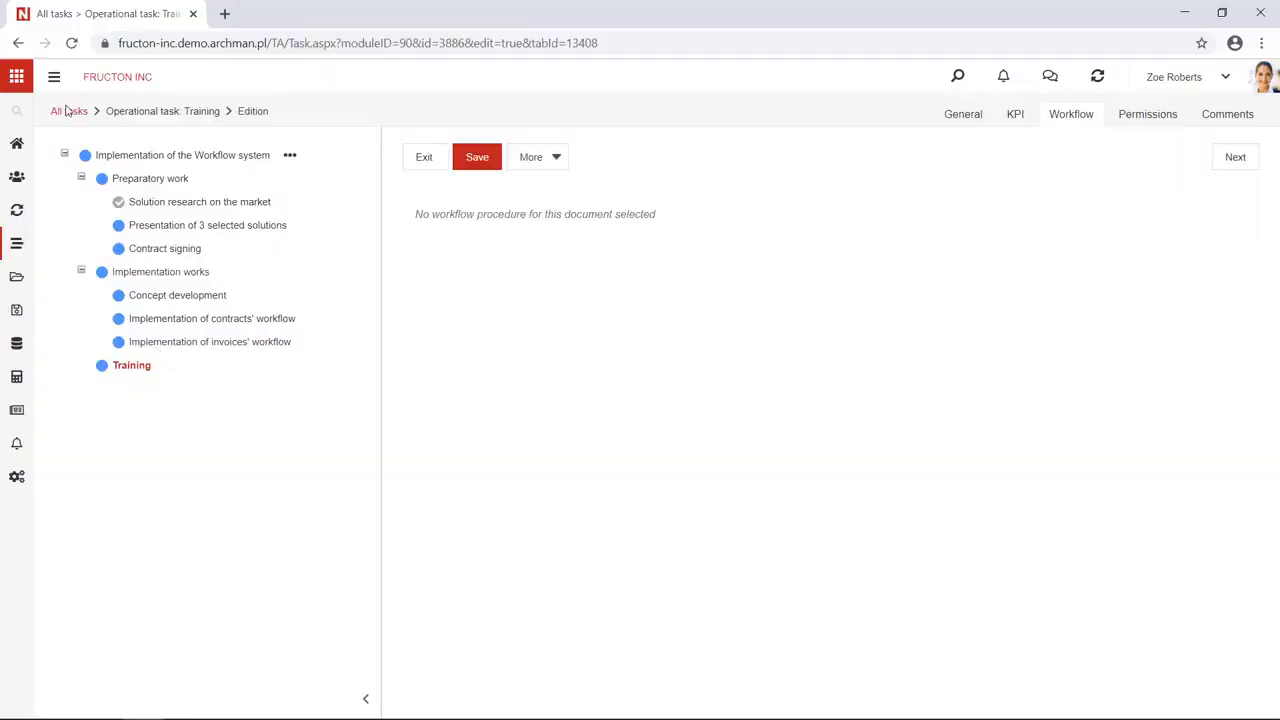
Return to the list of all tasks, open "Implementation of invoices' workflow" and expand Preparatory work in its project tree.
{"action": "left_click", "coordinate": [64, 116]}
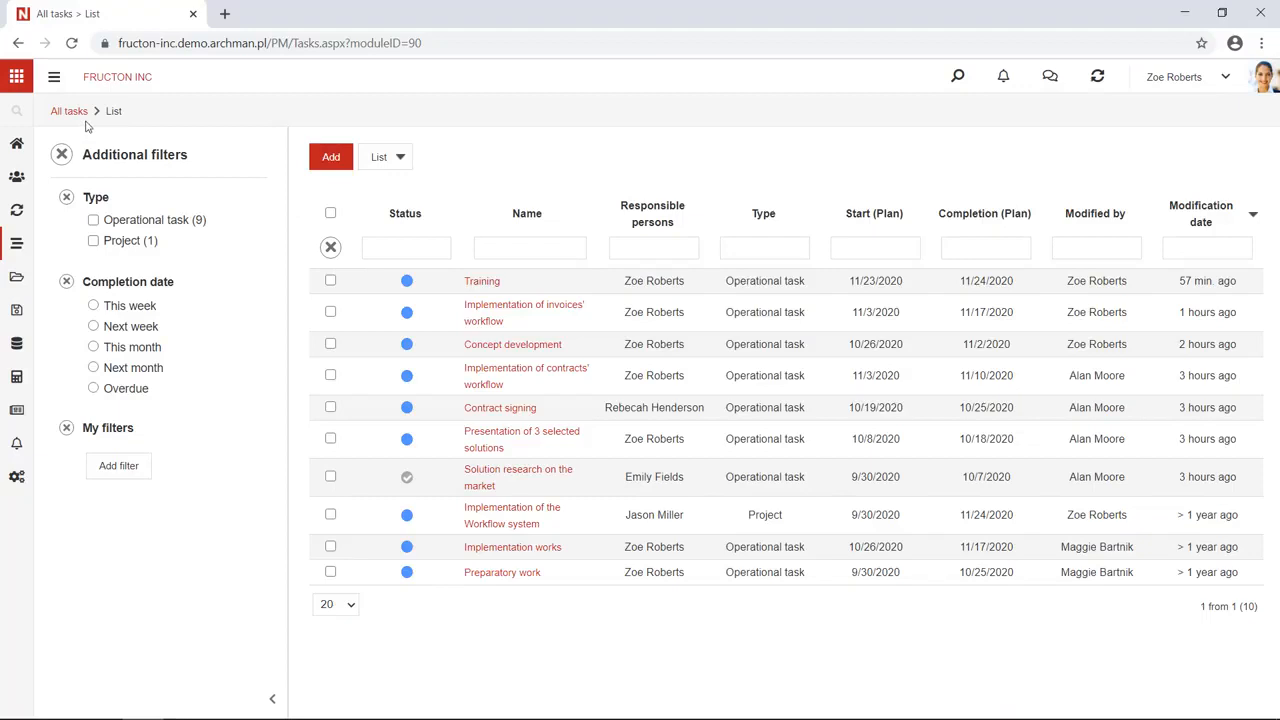
{"action": "left_click", "coordinate": [56, 80]}
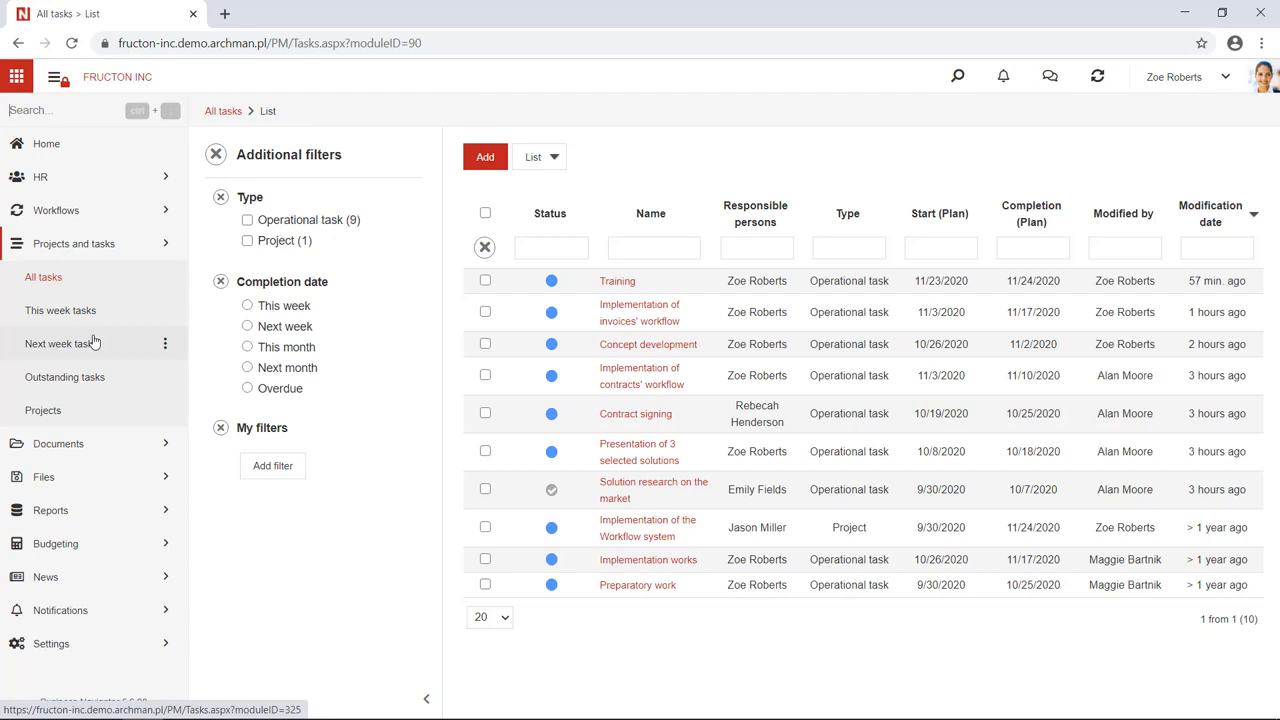
{"action": "left_click", "coordinate": [617, 316]}
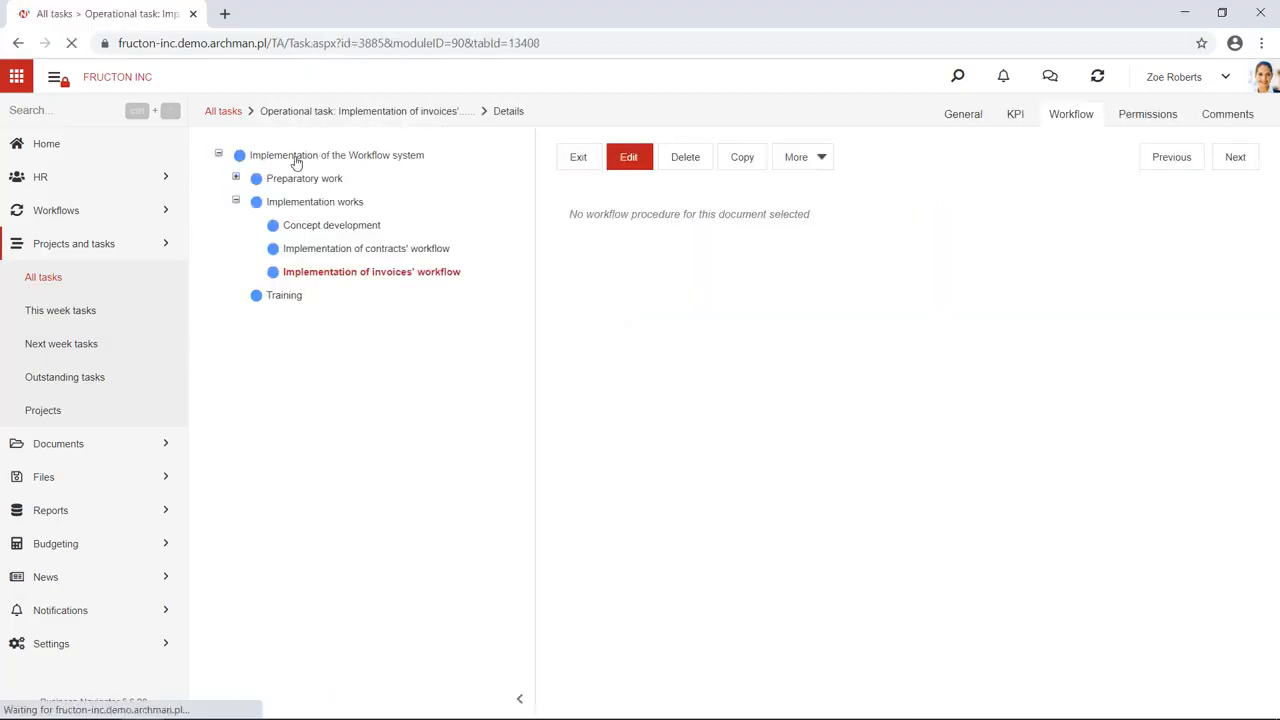
{"action": "left_click", "coordinate": [236, 179]}
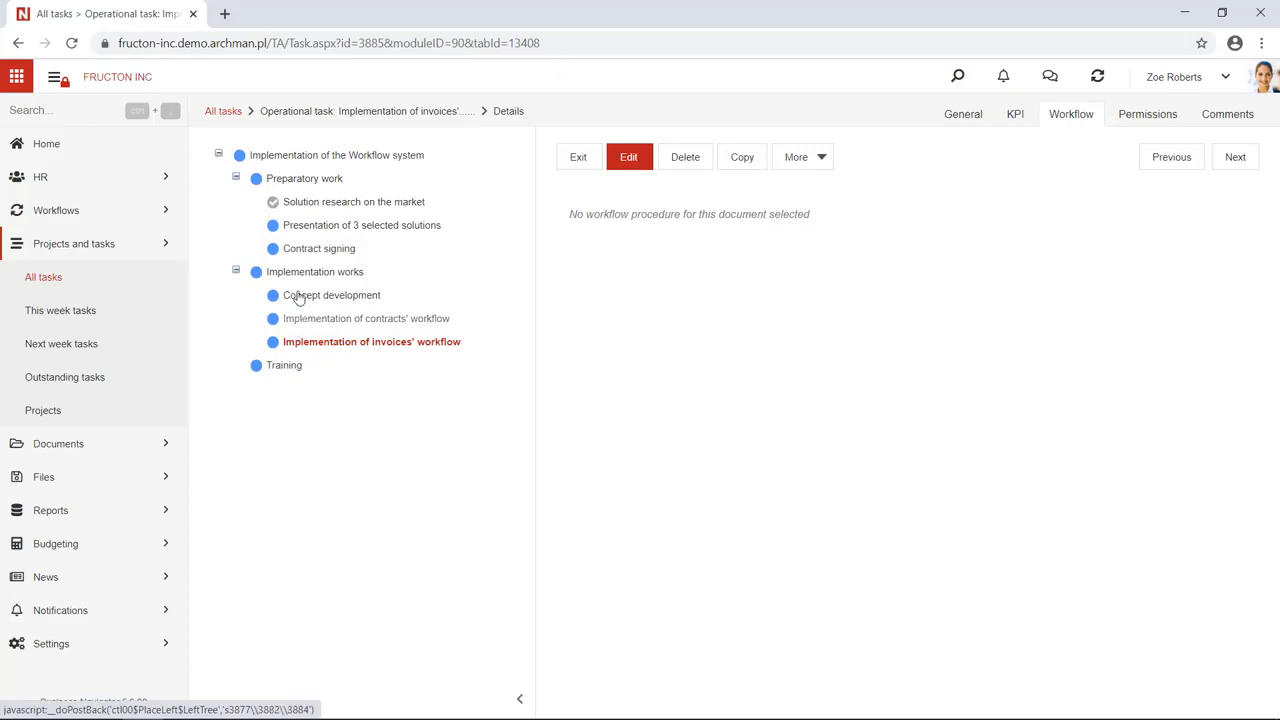
Start a new operational task from the list of all tasks and name it "Fixing the printer".
{"action": "left_click", "coordinate": [226, 112]}
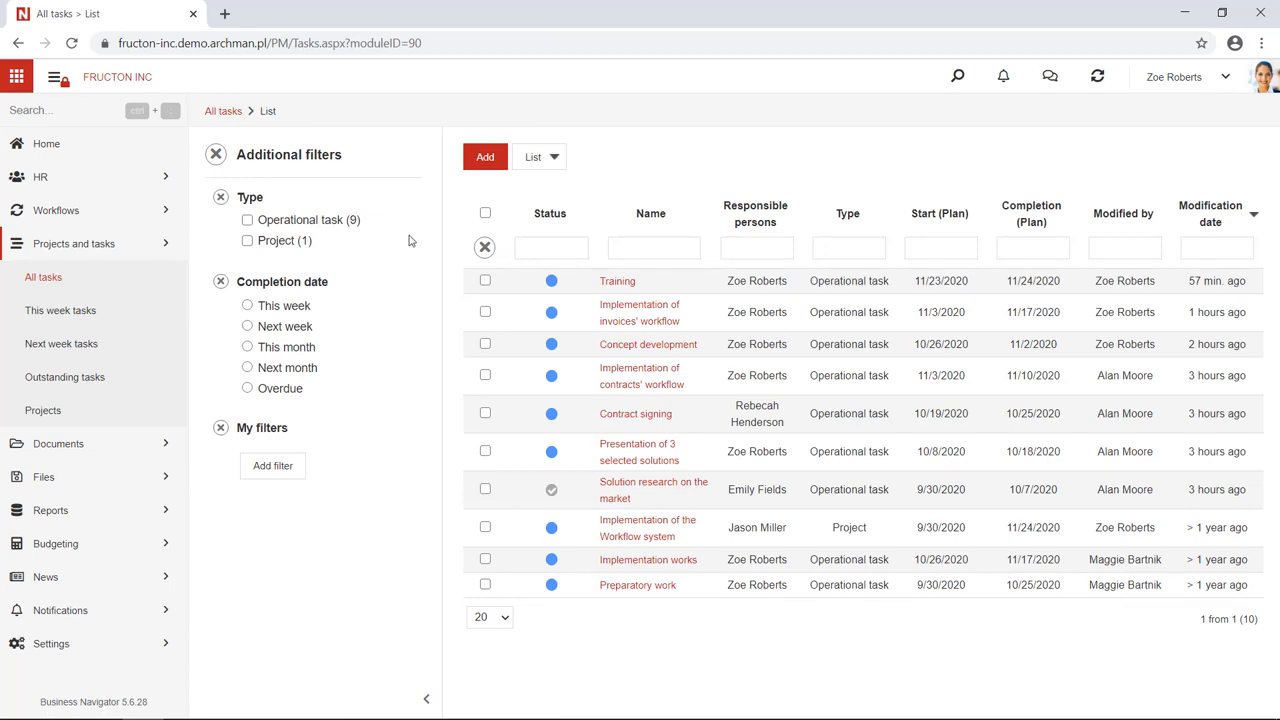
{"action": "left_click", "coordinate": [485, 157]}
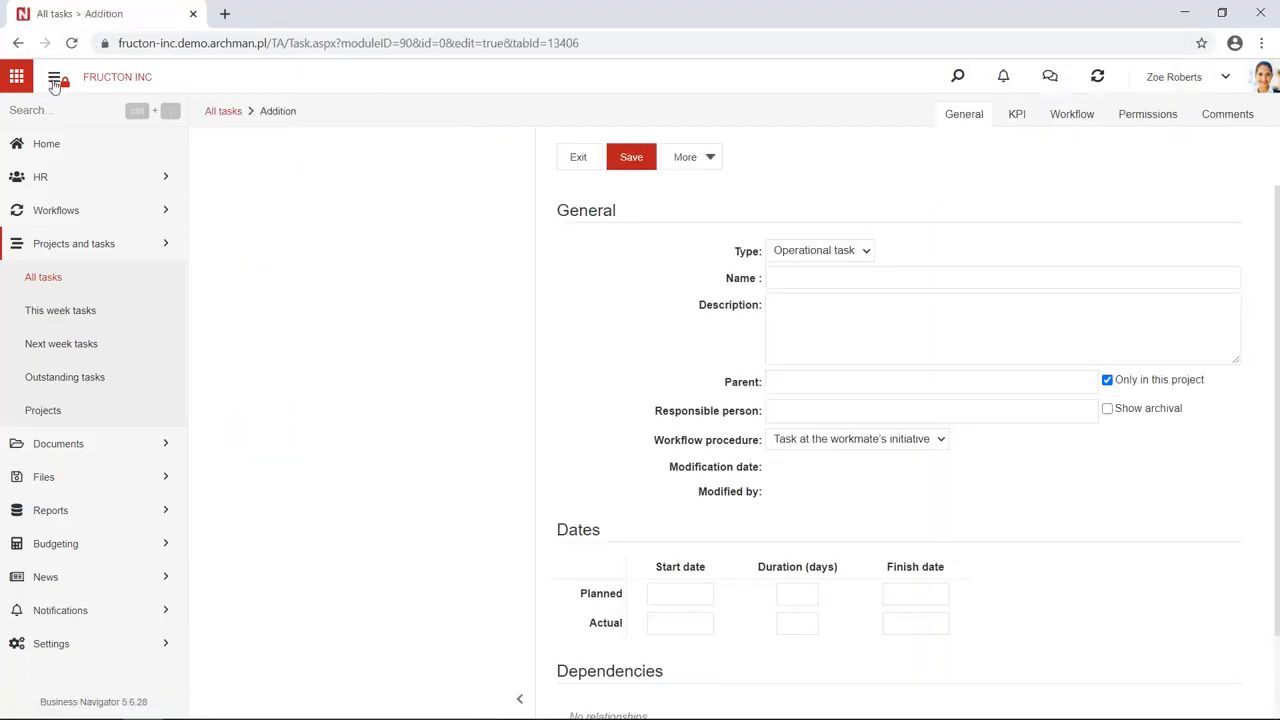
{"action": "left_click", "coordinate": [55, 82]}
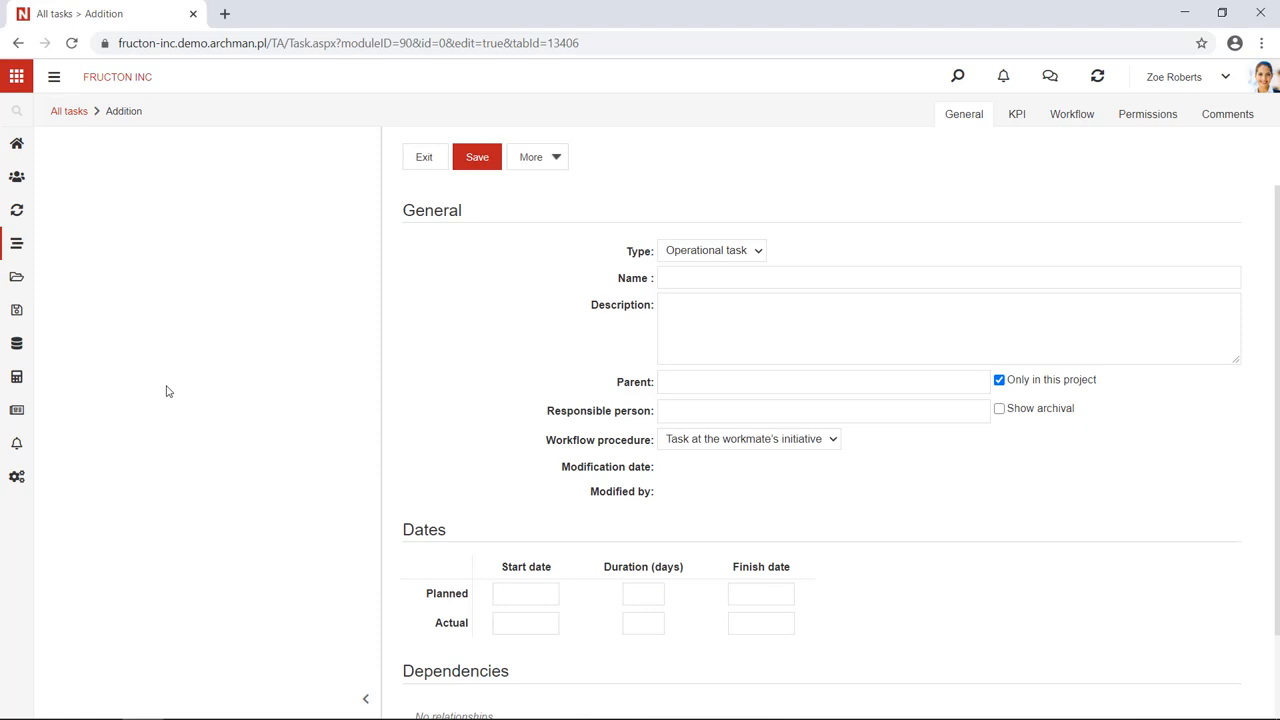
{"action": "left_click", "coordinate": [678, 277]}
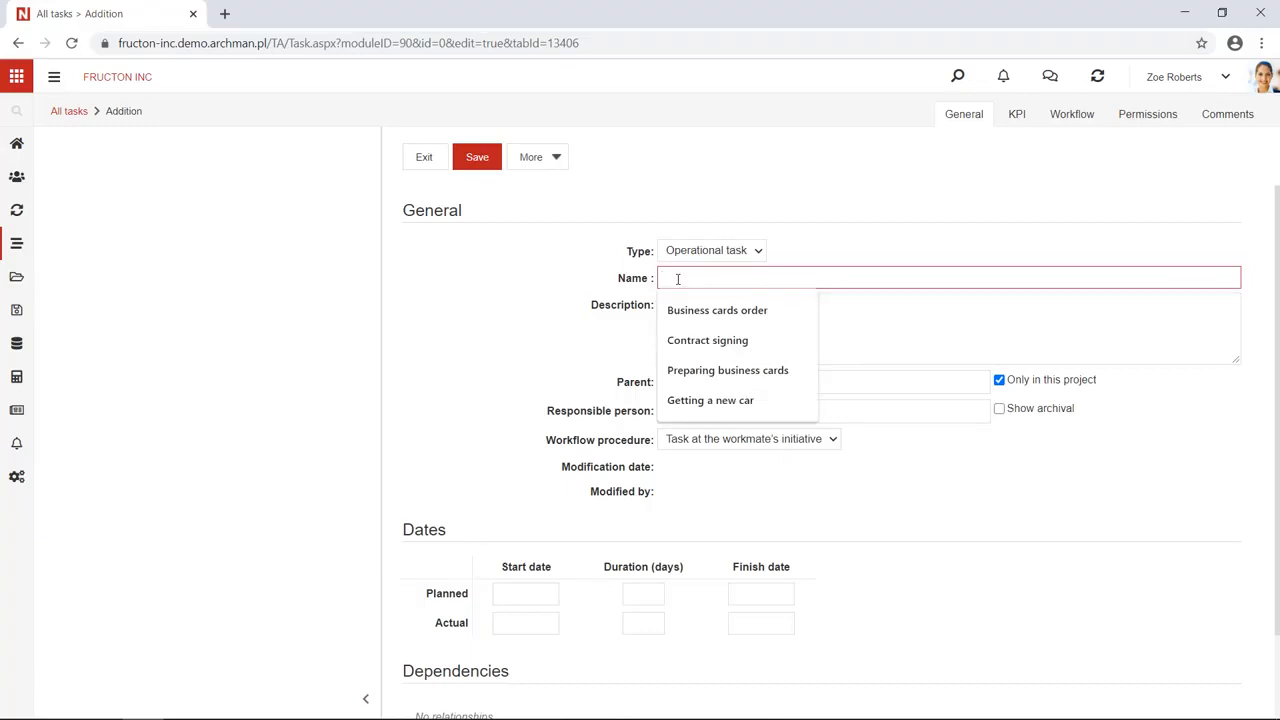
{"action": "type", "text": "Prep"}
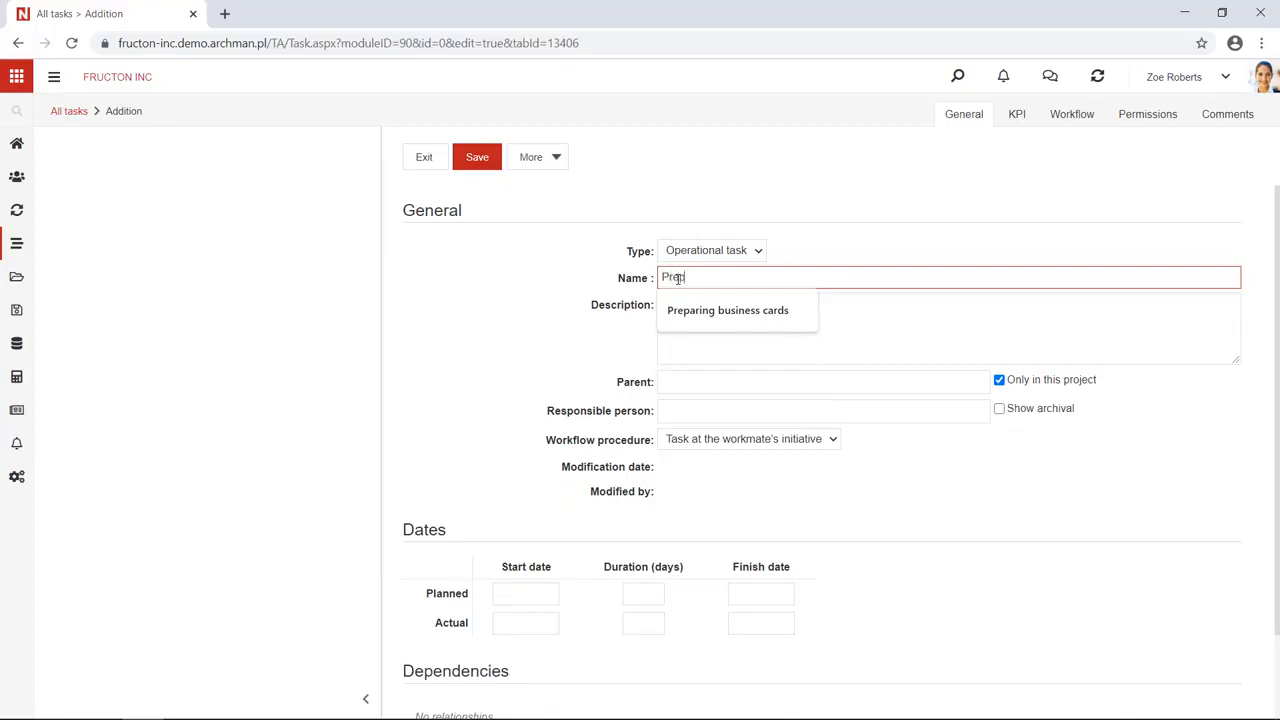
{"action": "key", "text": "BackSpace"}
{"action": "key", "text": "BackSpace"}
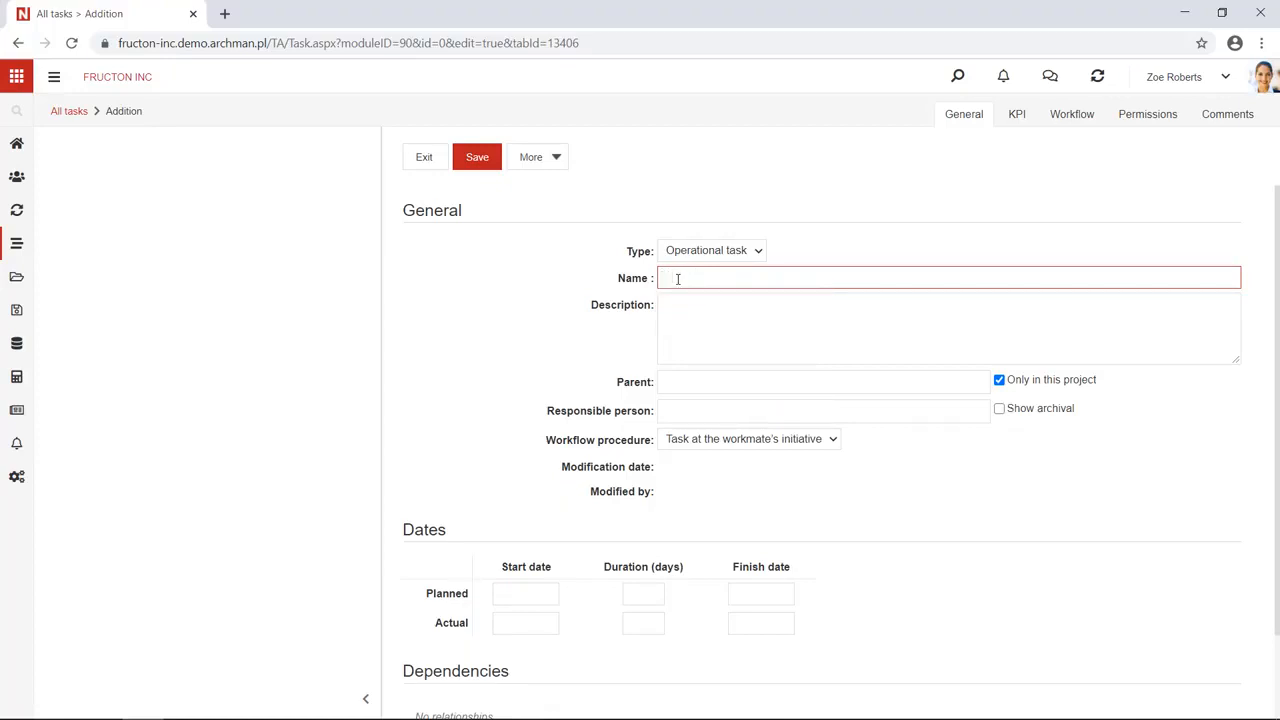
{"action": "type", "text": "Fixing the printer"}
{"action": "left_click", "coordinate": [735, 334]}
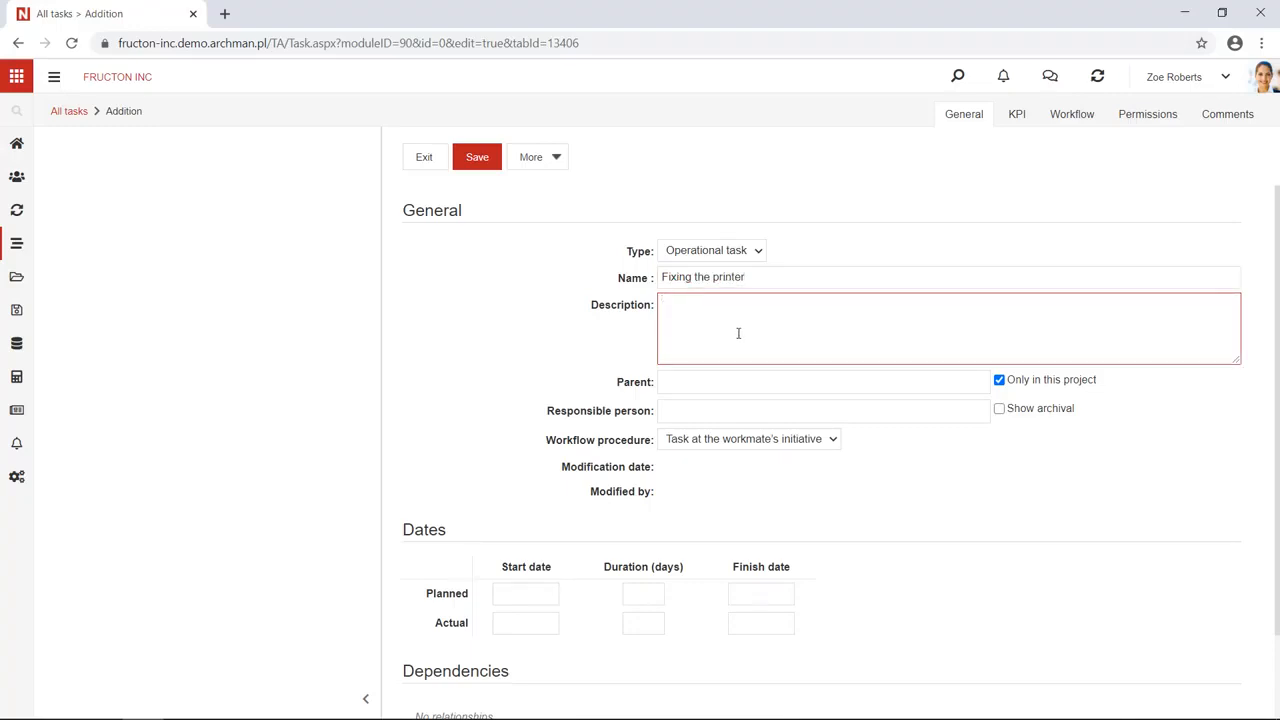
Assign the Secretary as the responsible person for the new task and save it.
{"action": "left_click", "coordinate": [686, 413]}
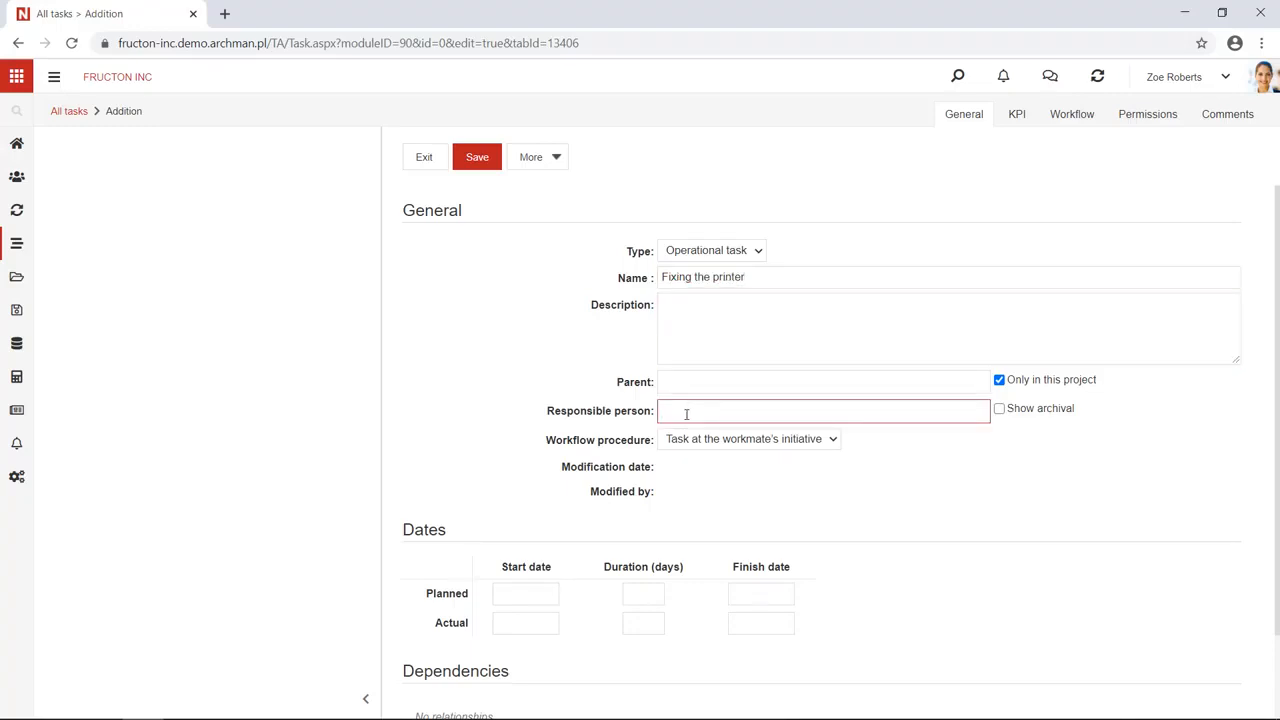
{"action": "type", "text": "sec"}
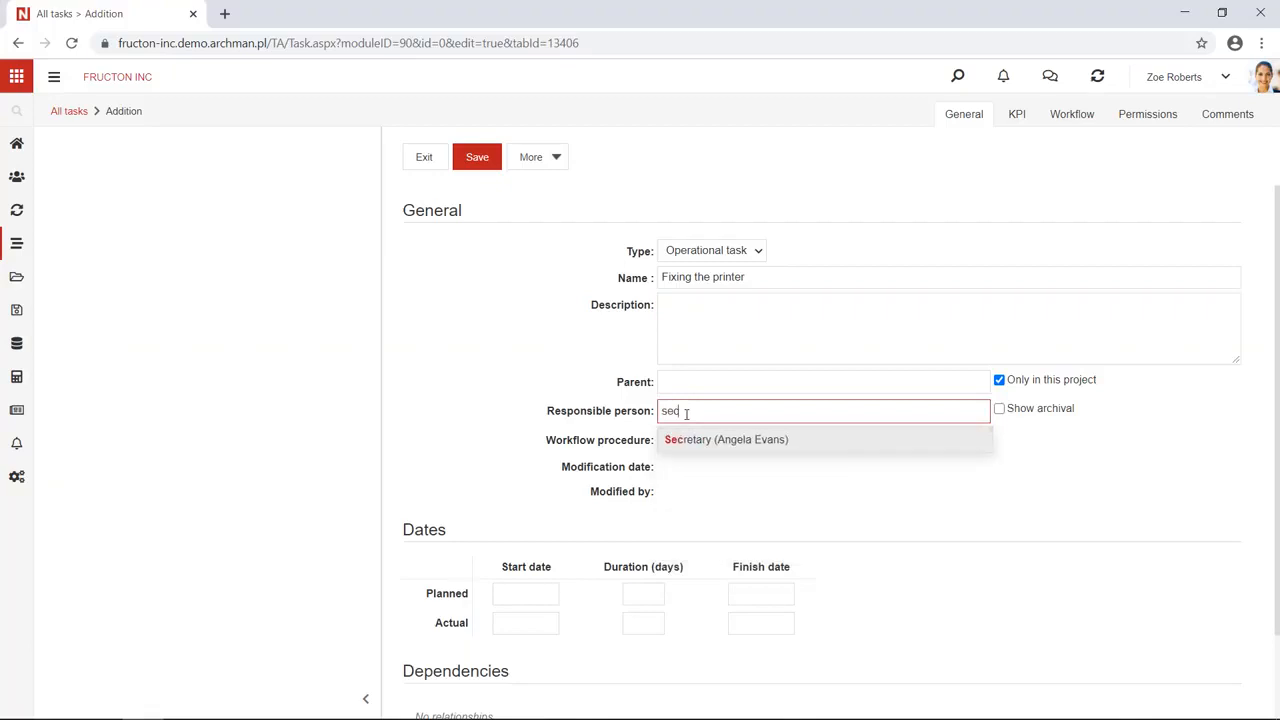
{"action": "left_click", "coordinate": [727, 439]}
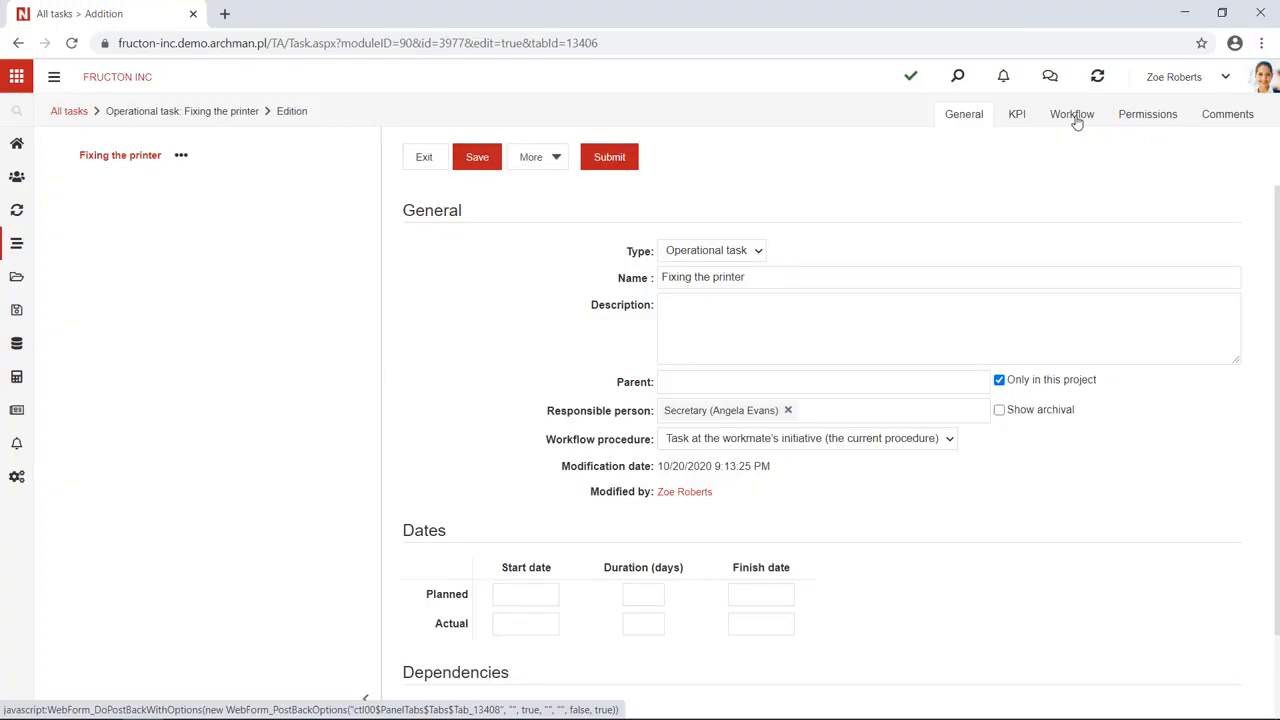
Review the workflow diagram of the "Fixing the printer" task, close it and submit the task.
{"action": "left_click", "coordinate": [1076, 120]}
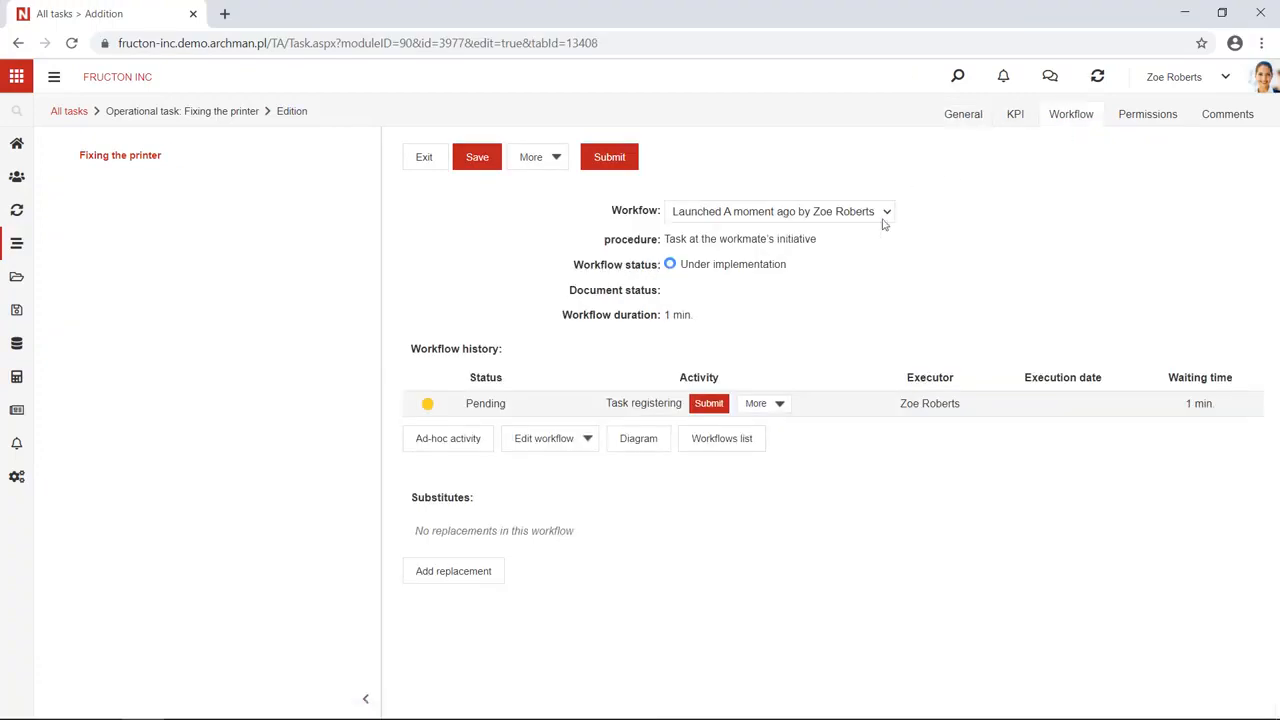
{"action": "left_click", "coordinate": [645, 440]}
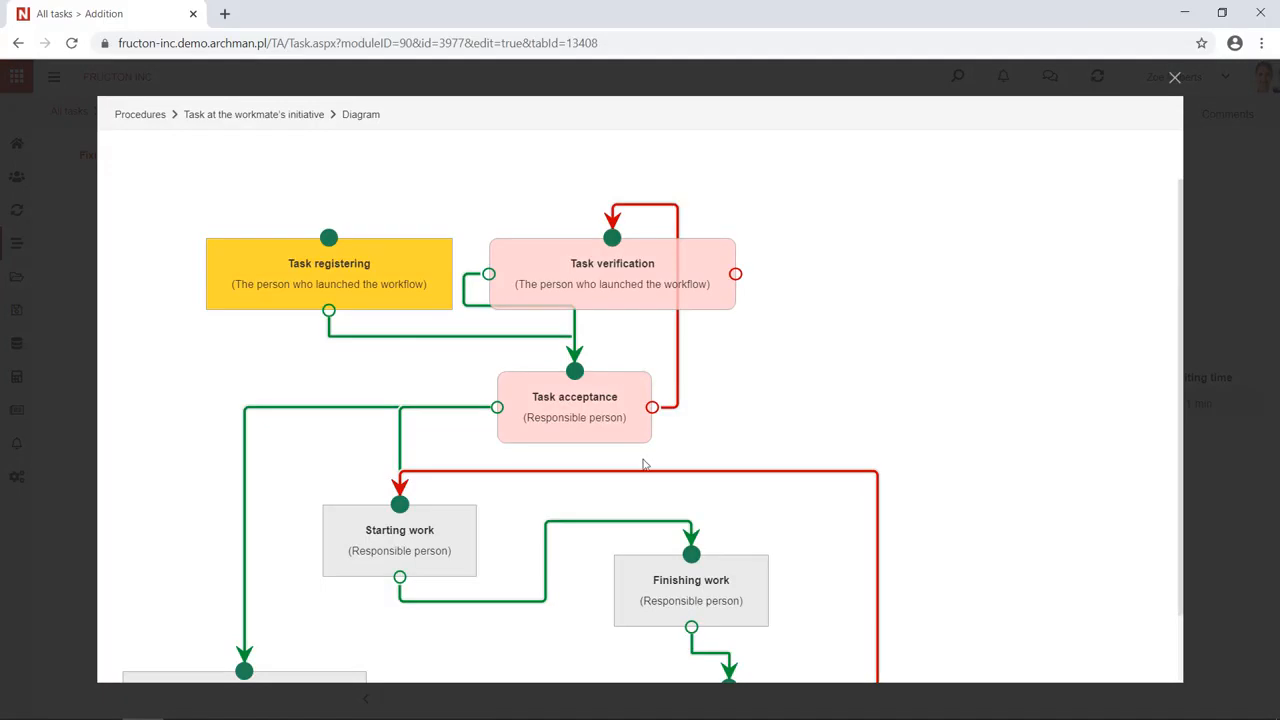
{"action": "scroll", "coordinate": [647, 463], "scroll_direction": "down", "scroll_amount": 1}
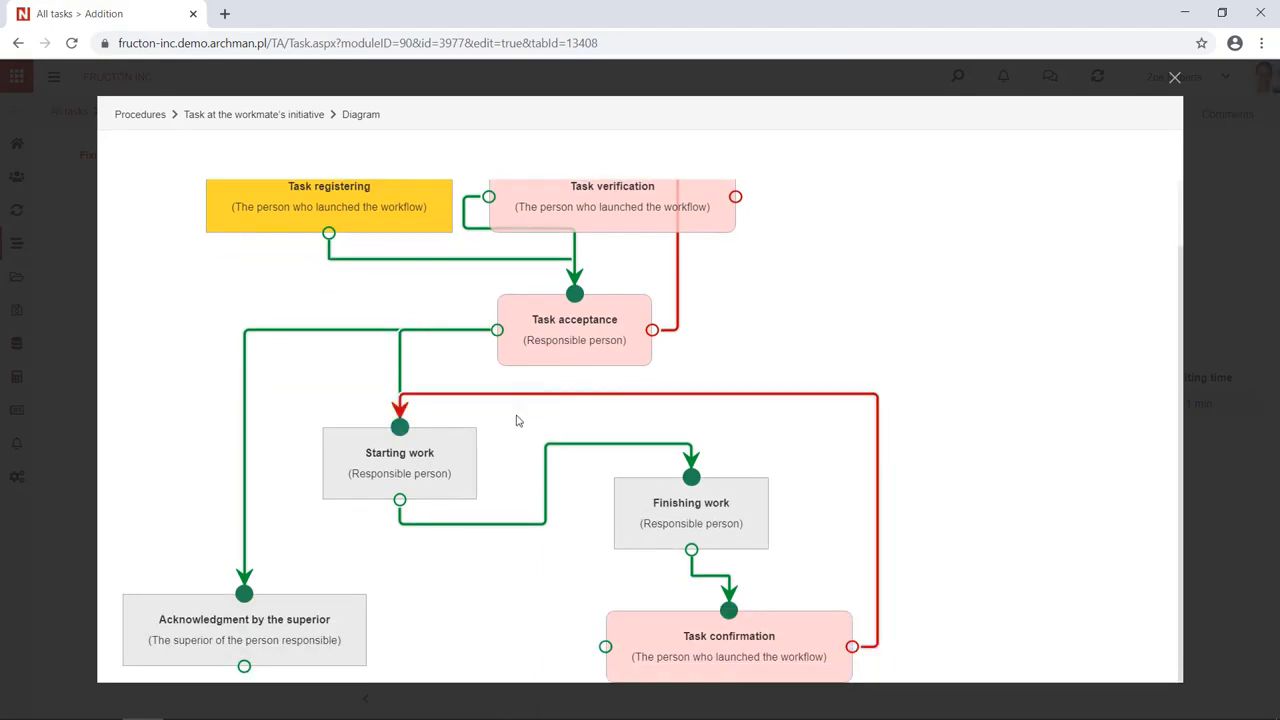
{"action": "scroll", "coordinate": [517, 419], "scroll_direction": "up", "scroll_amount": 1}
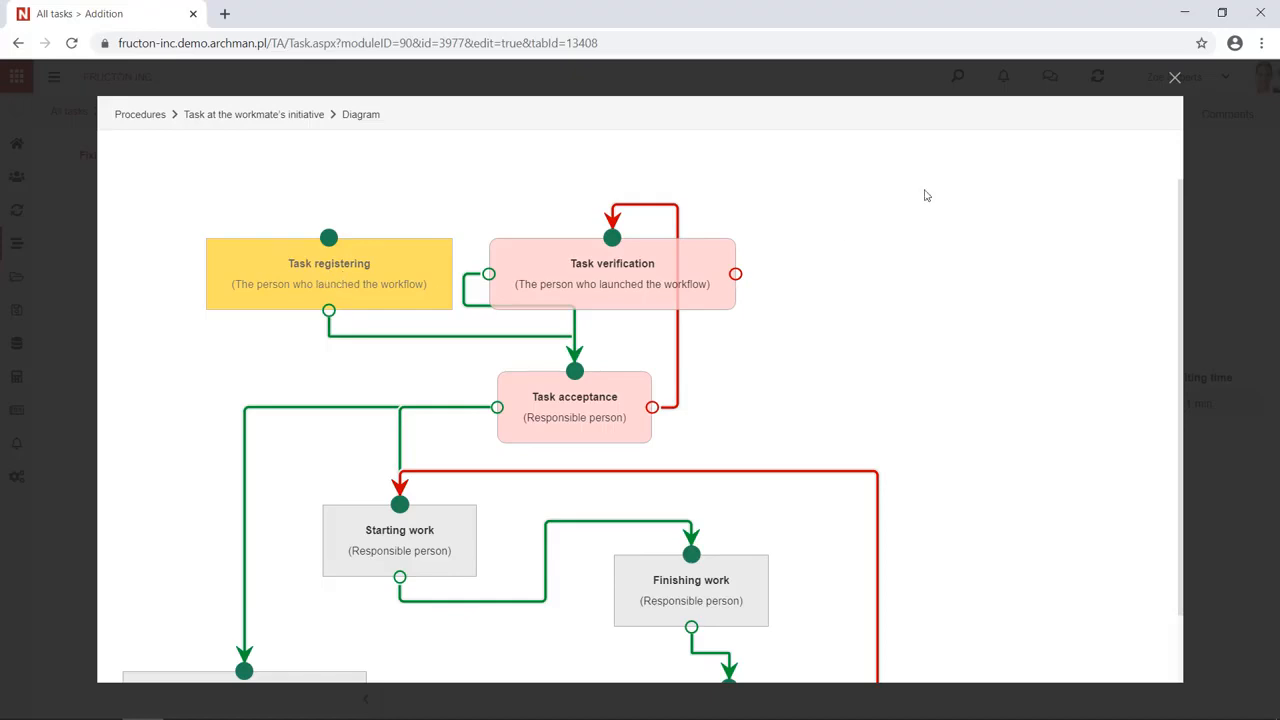
{"action": "left_click", "coordinate": [1175, 78]}
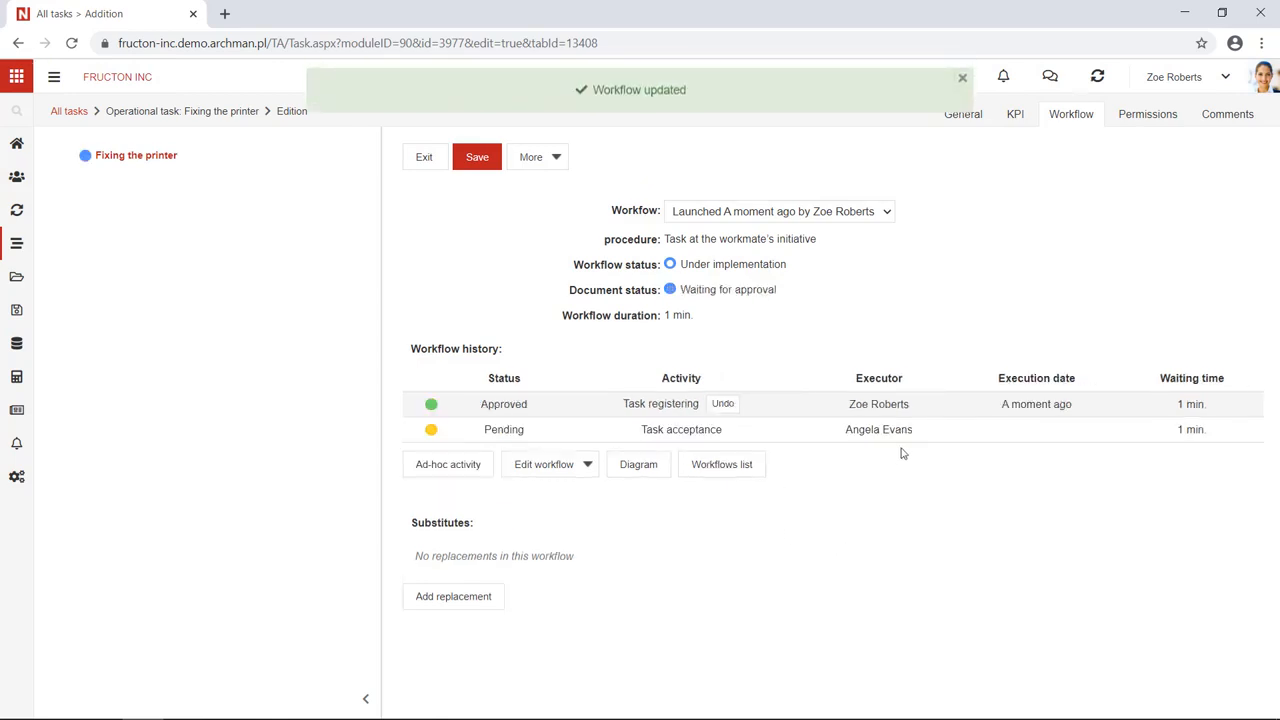
Switch to the secretary's account and open the pending "Fixing the printer" task with the side navigation collapsed.
{"action": "left_click", "coordinate": [1192, 82]}
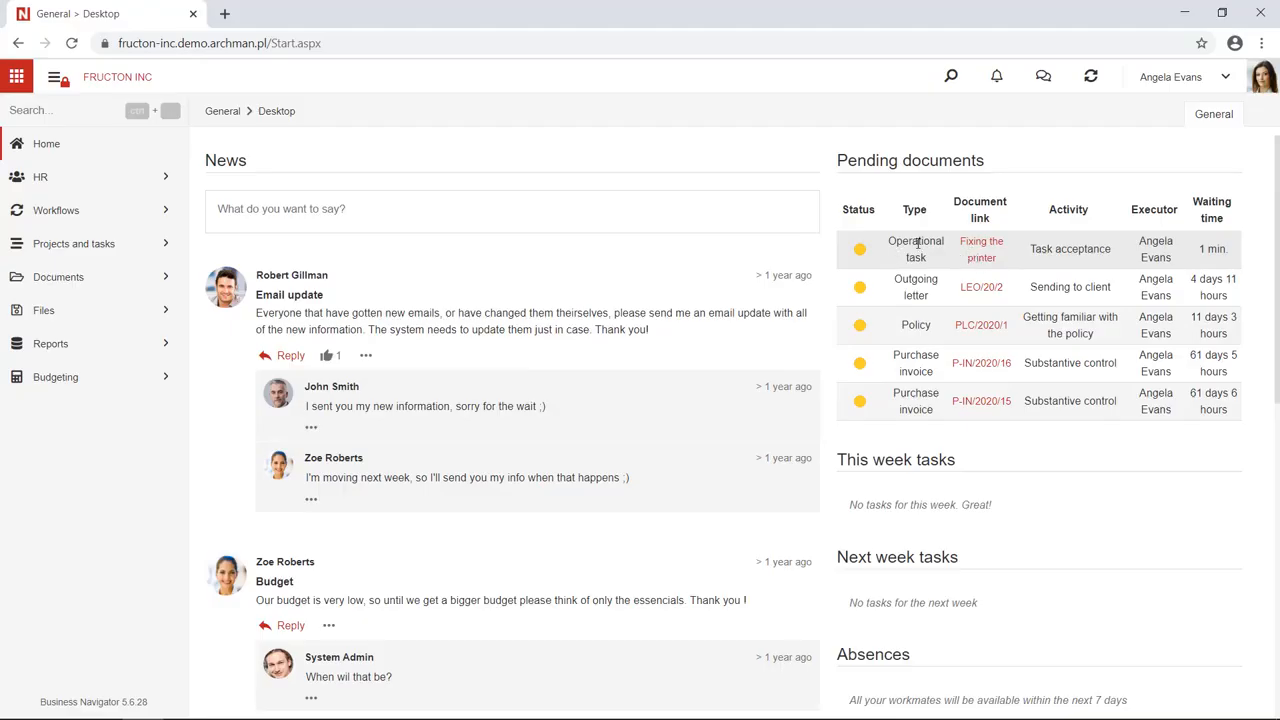
{"action": "left_click", "coordinate": [979, 249]}
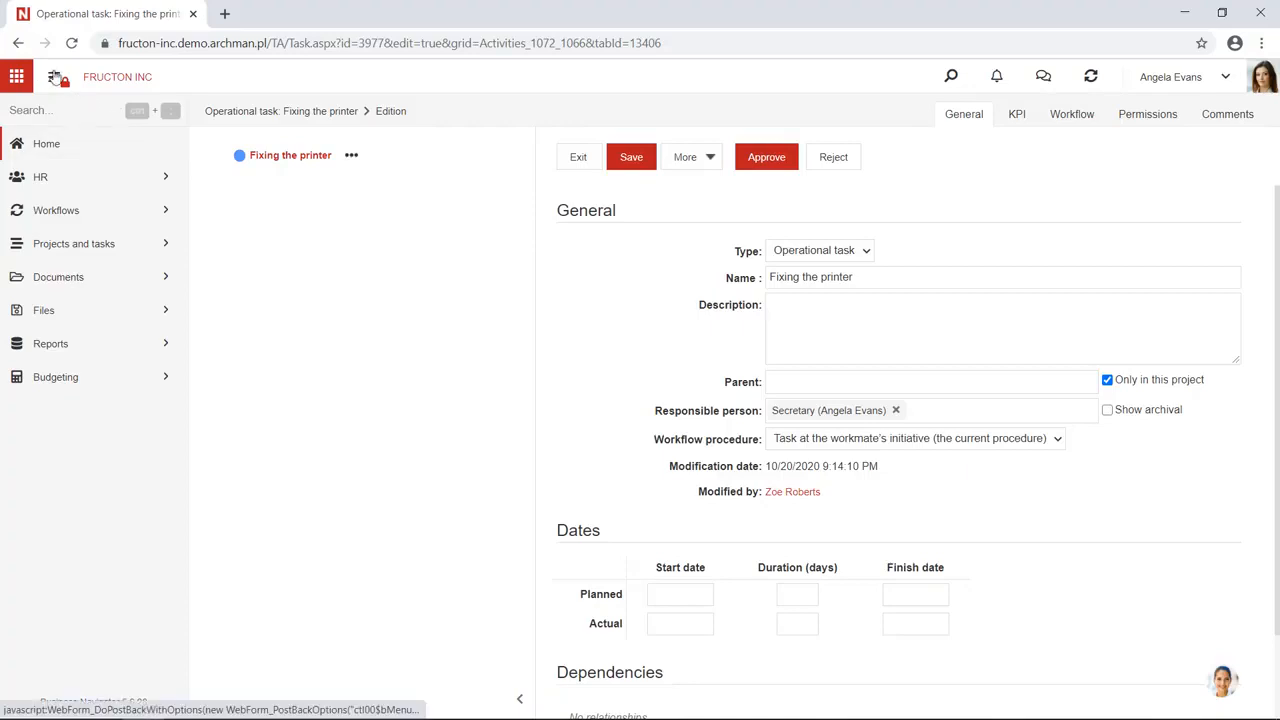
{"action": "left_click", "coordinate": [54, 80]}
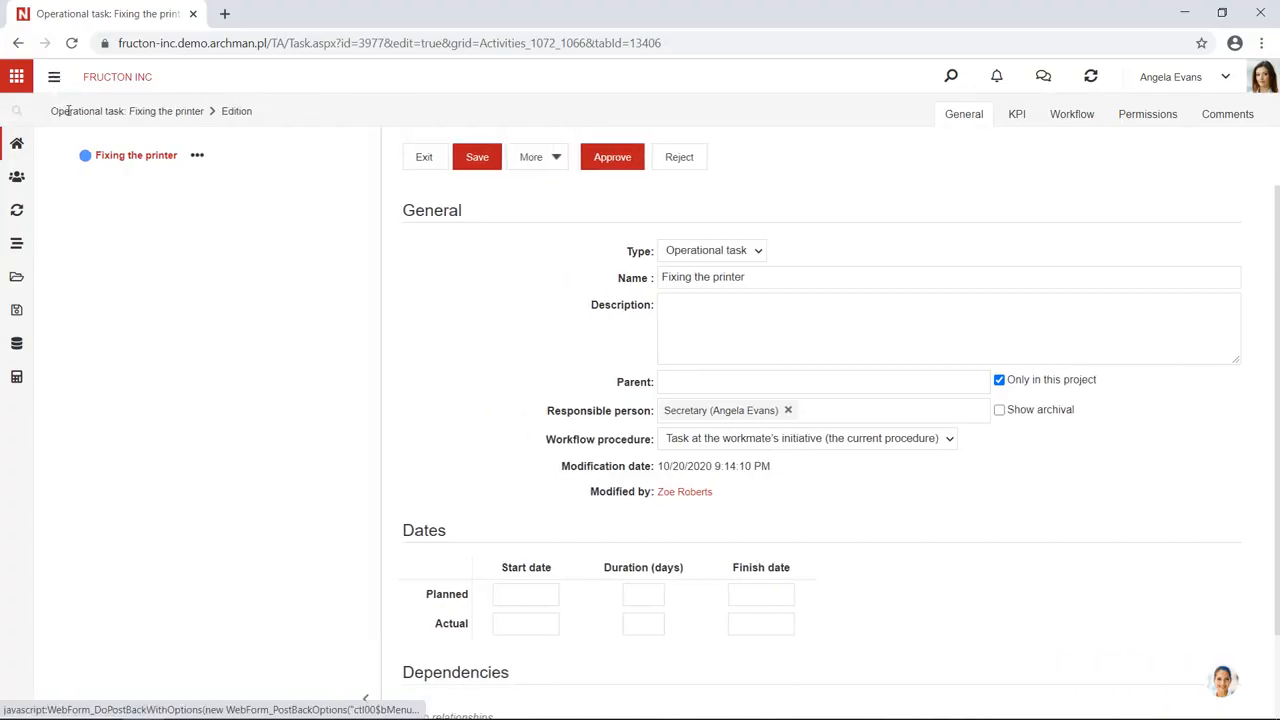
Add a sub-task named "Findinn a good service company" under "Fixing the printer" in the task tree.
{"action": "left_click", "coordinate": [200, 158]}
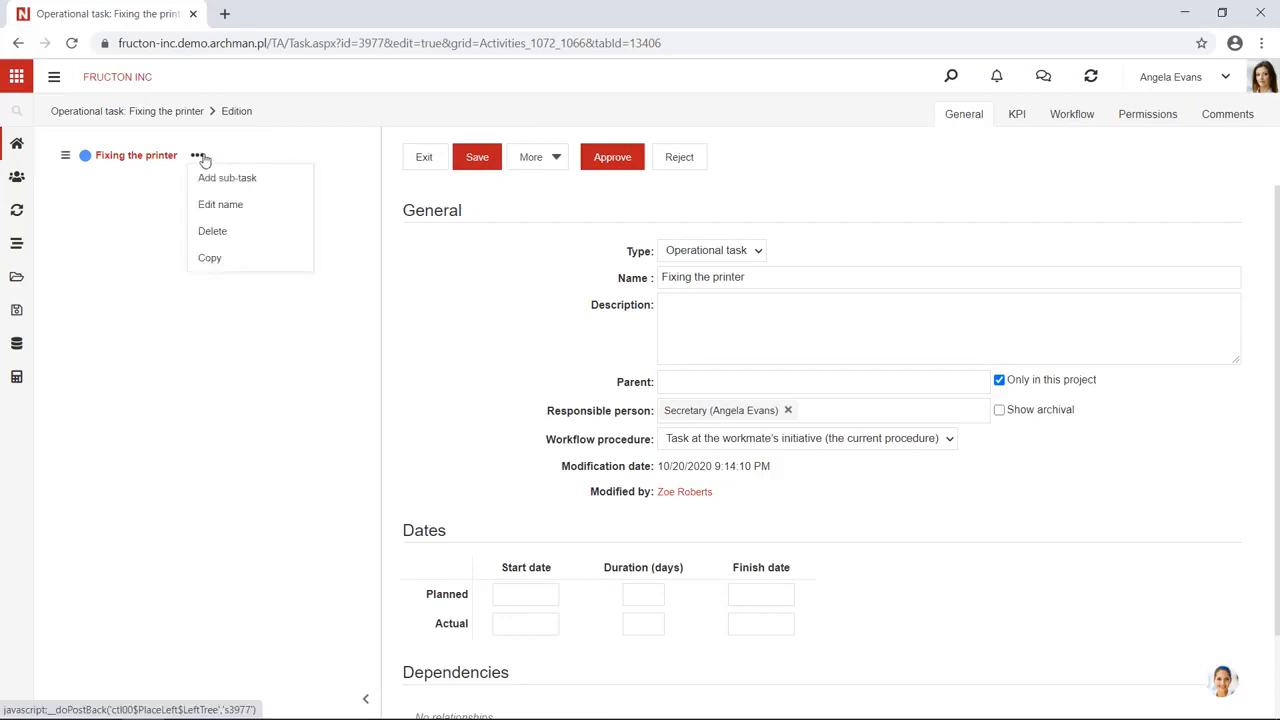
{"action": "left_click", "coordinate": [229, 179]}
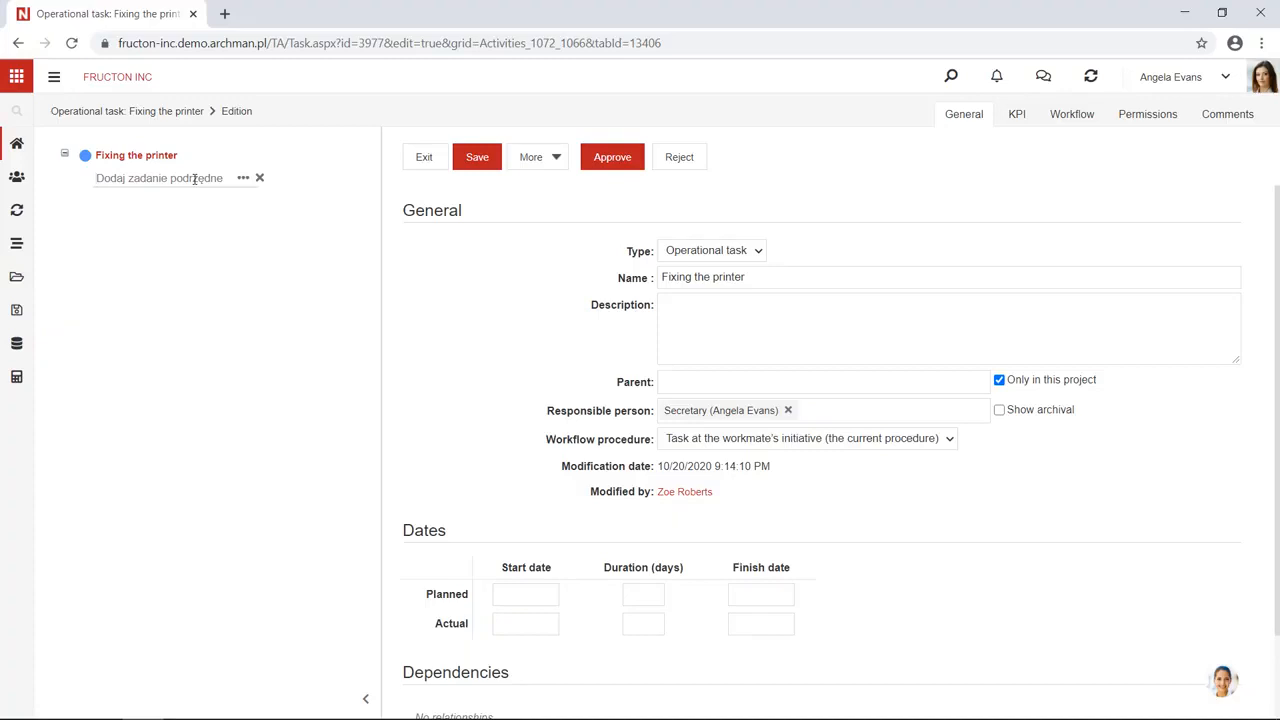
{"action": "type", "text": "Findinn a"}
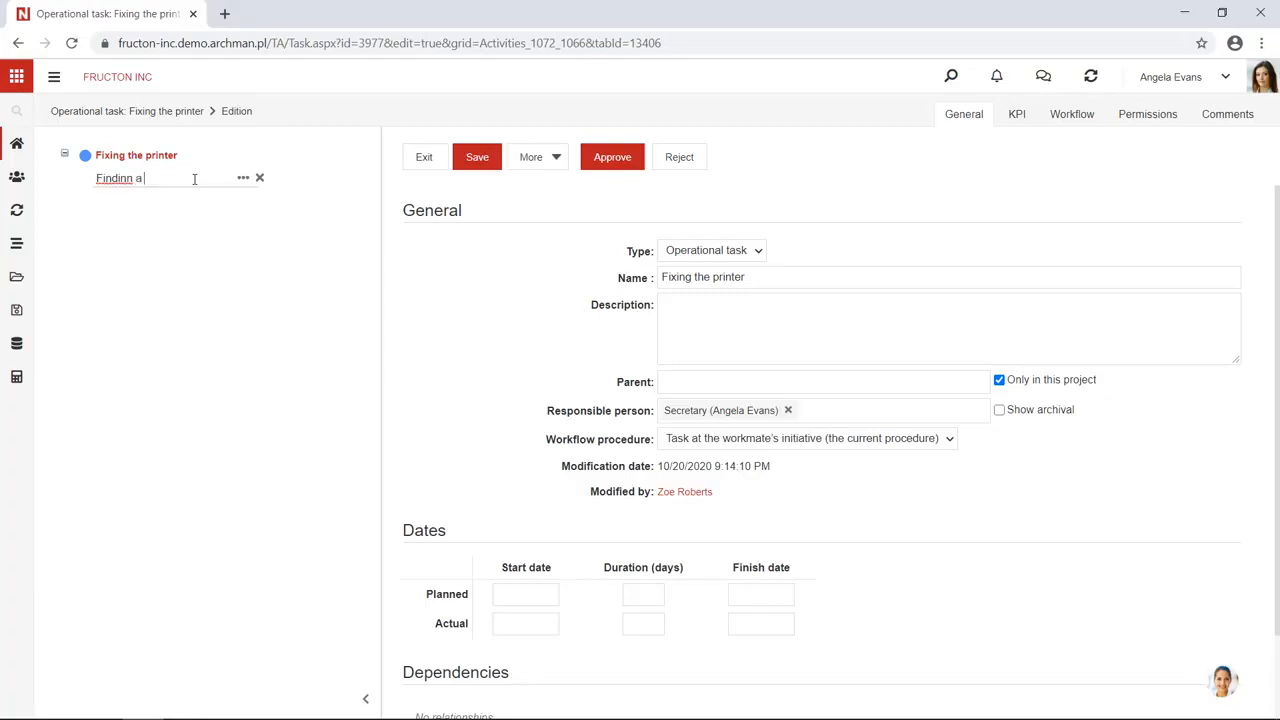
{"action": "type", "text": " good service company"}
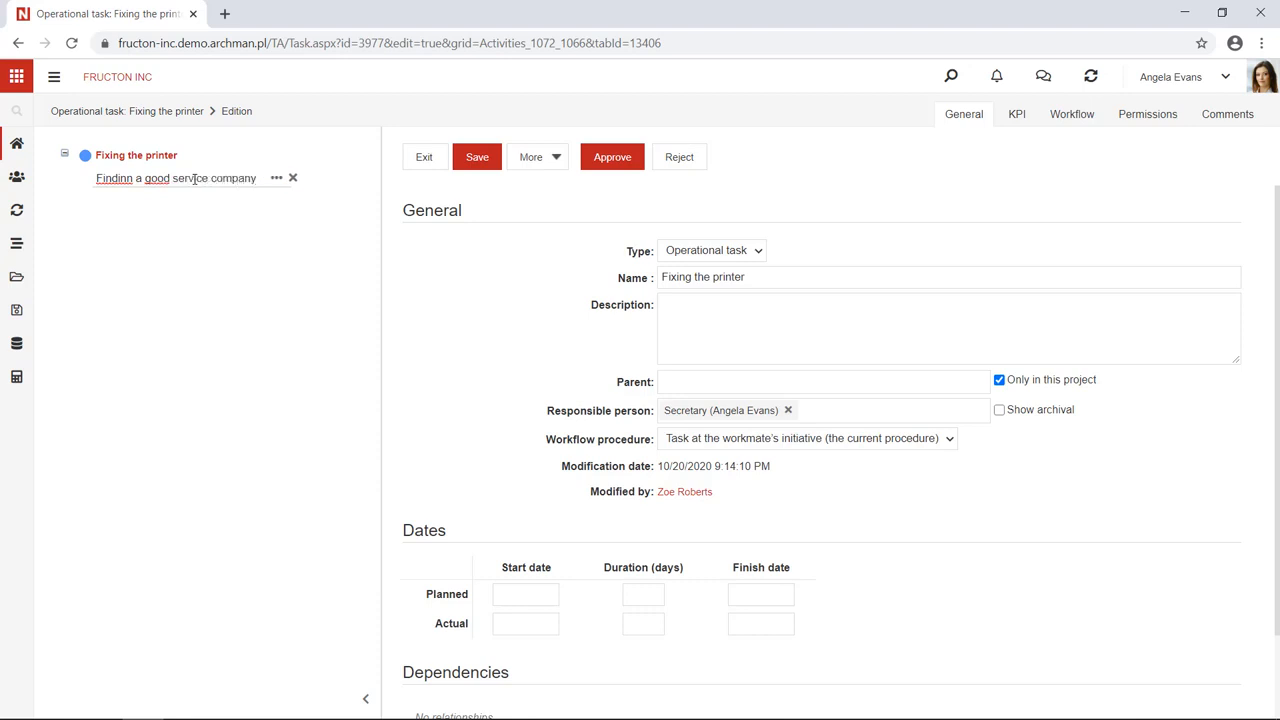
{"action": "key", "text": "Return"}
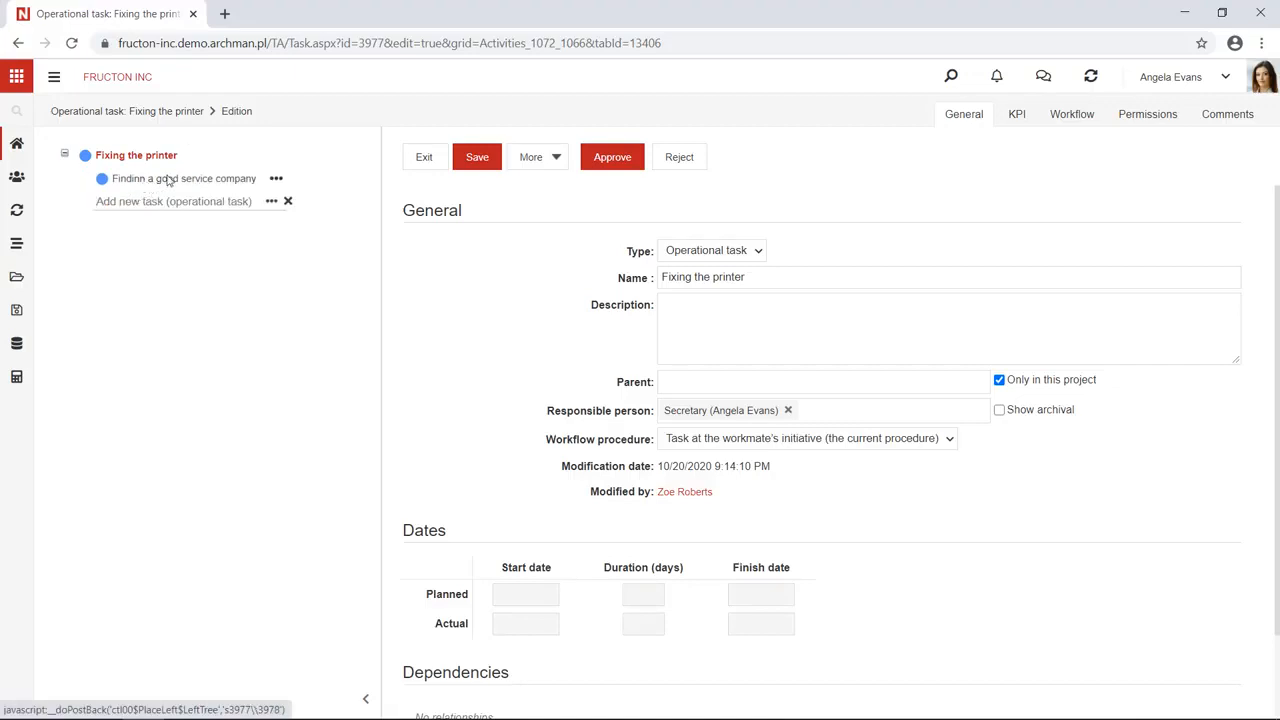
Open the new sub-task, correct its name to "Finding a good service company" and save it.
{"action": "left_click", "coordinate": [187, 178]}
{"action": "left_click", "coordinate": [699, 277]}
{"action": "type", "text": "good servic"}
{"action": "left_click", "coordinate": [720, 309]}
{"action": "left_click", "coordinate": [477, 157]}
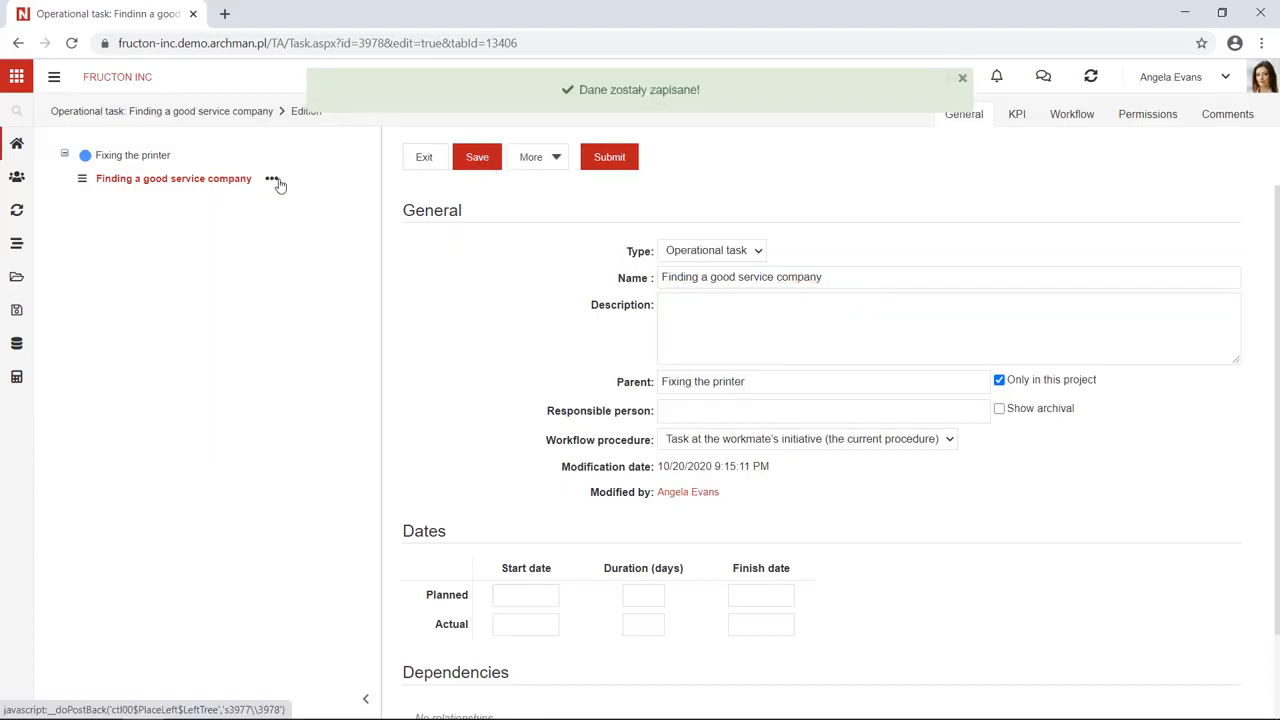
Add a task named "Ordering service" directly below "Finding a good service company" in the task tree.
{"action": "left_click", "coordinate": [271, 179]}
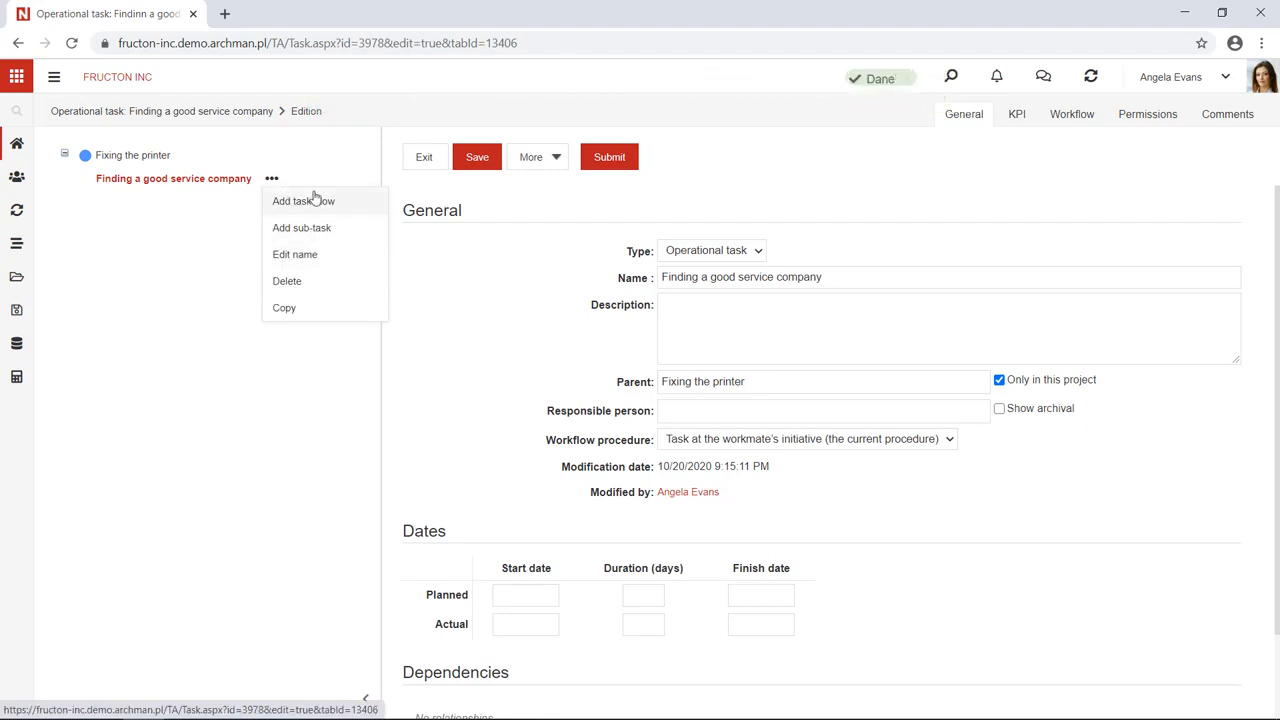
{"action": "left_click", "coordinate": [312, 201]}
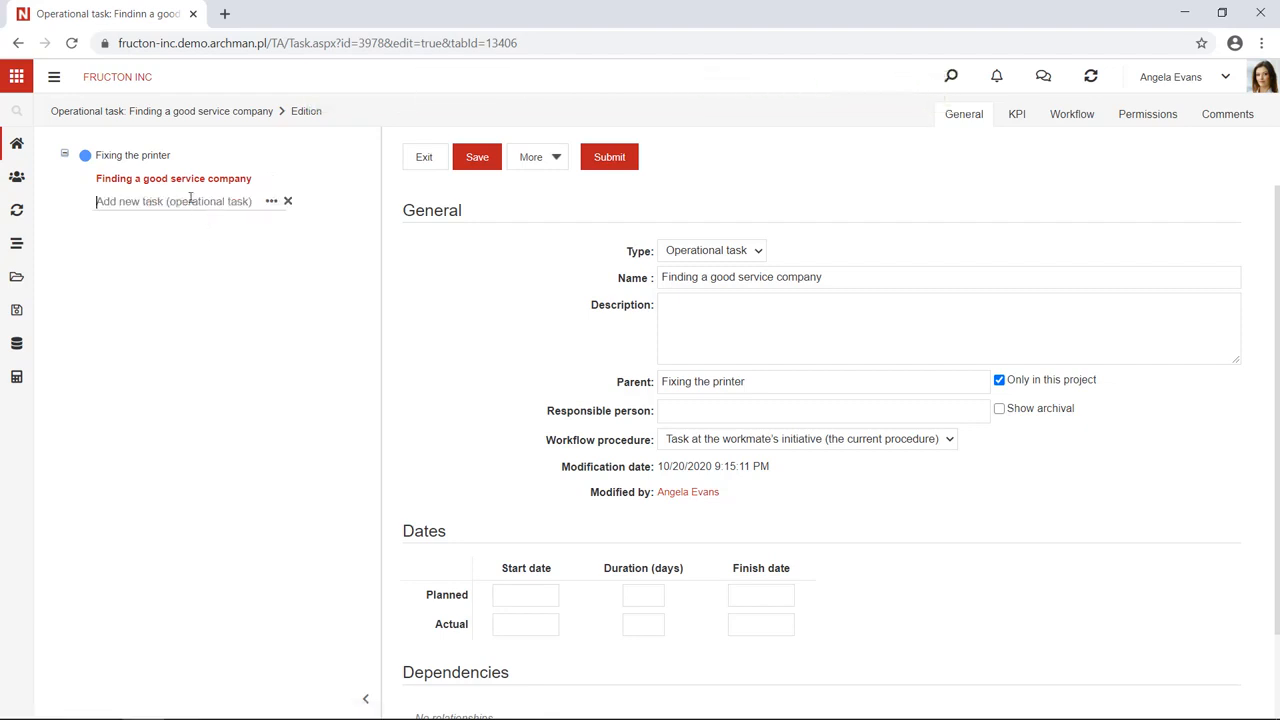
{"action": "type", "text": "Get"}
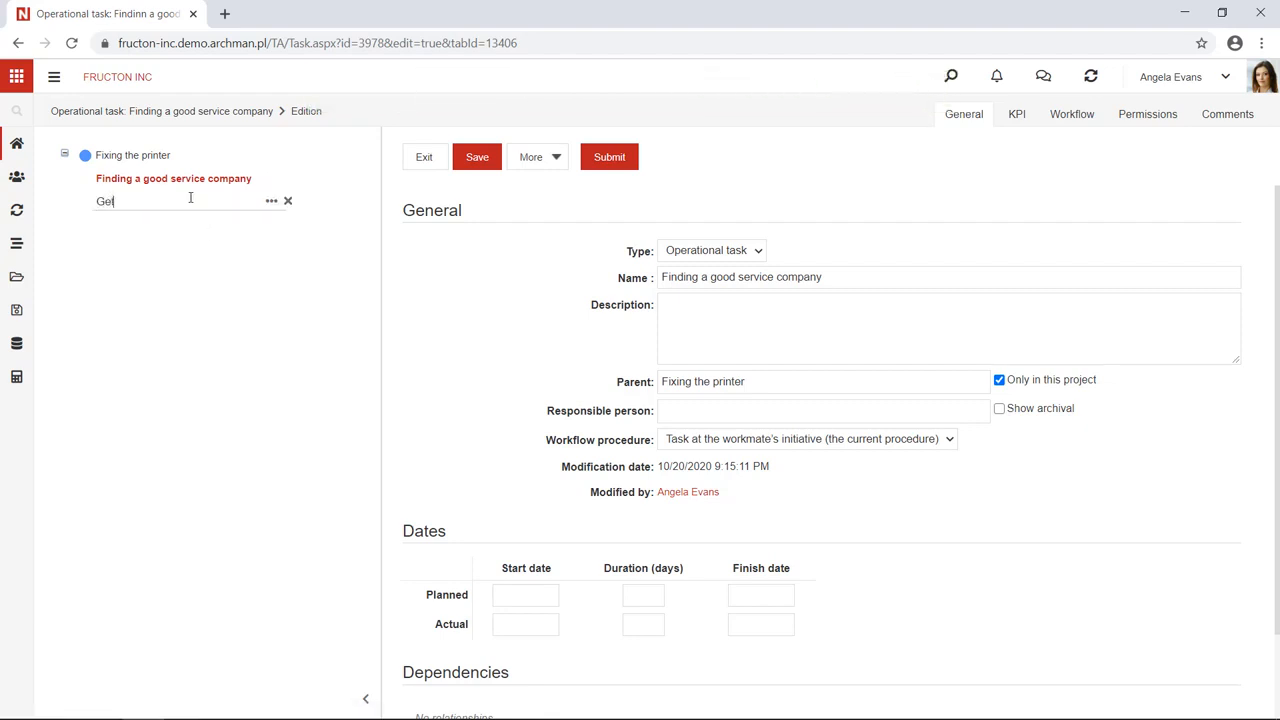
{"action": "type", "text": "e"}
{"action": "key", "text": "BackSpace"}
{"action": "key", "text": "BackSpace"}
{"action": "type", "text": "Ordering s"}
{"action": "key", "text": "Return"}
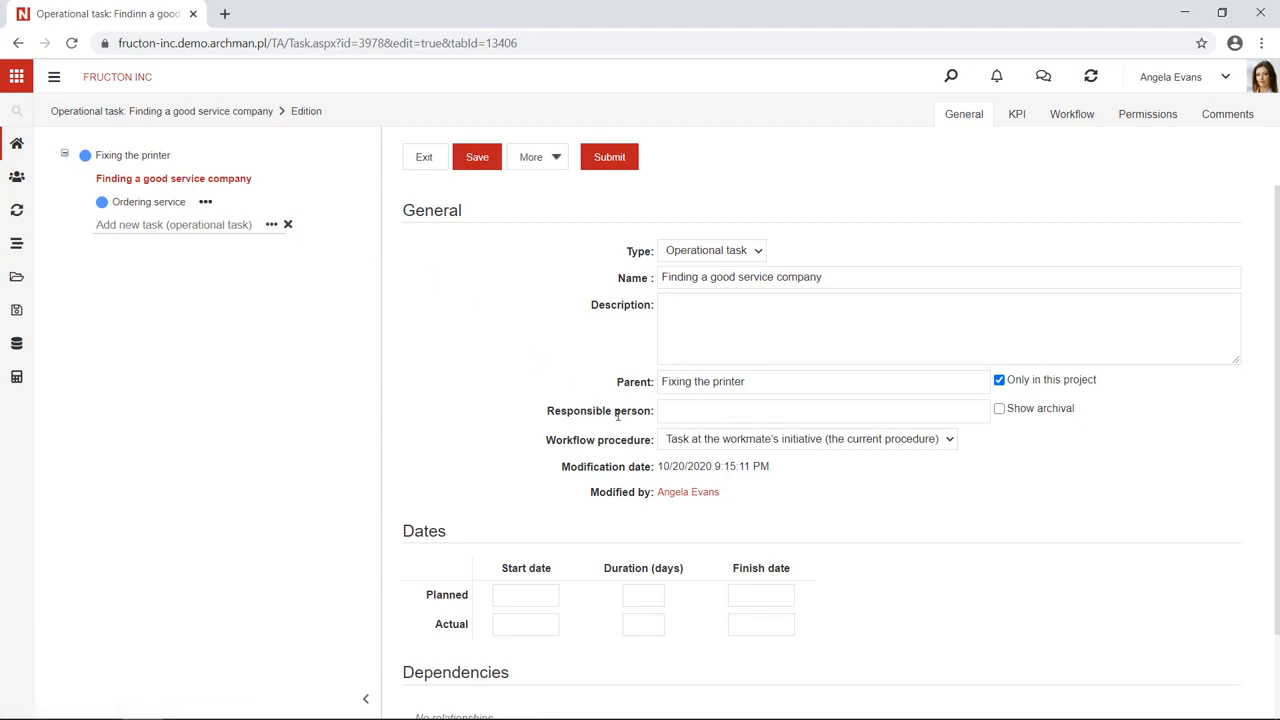
Assign the Accountant as the responsible person for "Finding a good service company" and submit the task.
{"action": "left_click", "coordinate": [762, 409]}
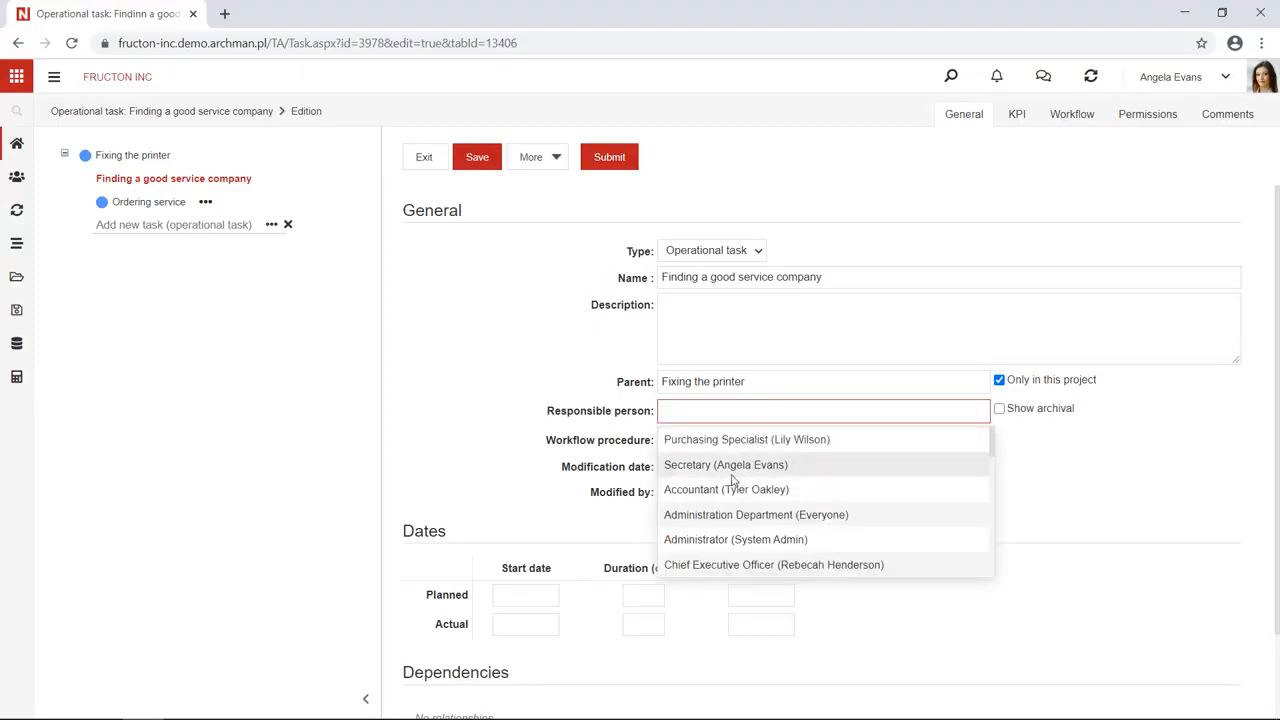
{"action": "left_click", "coordinate": [725, 489]}
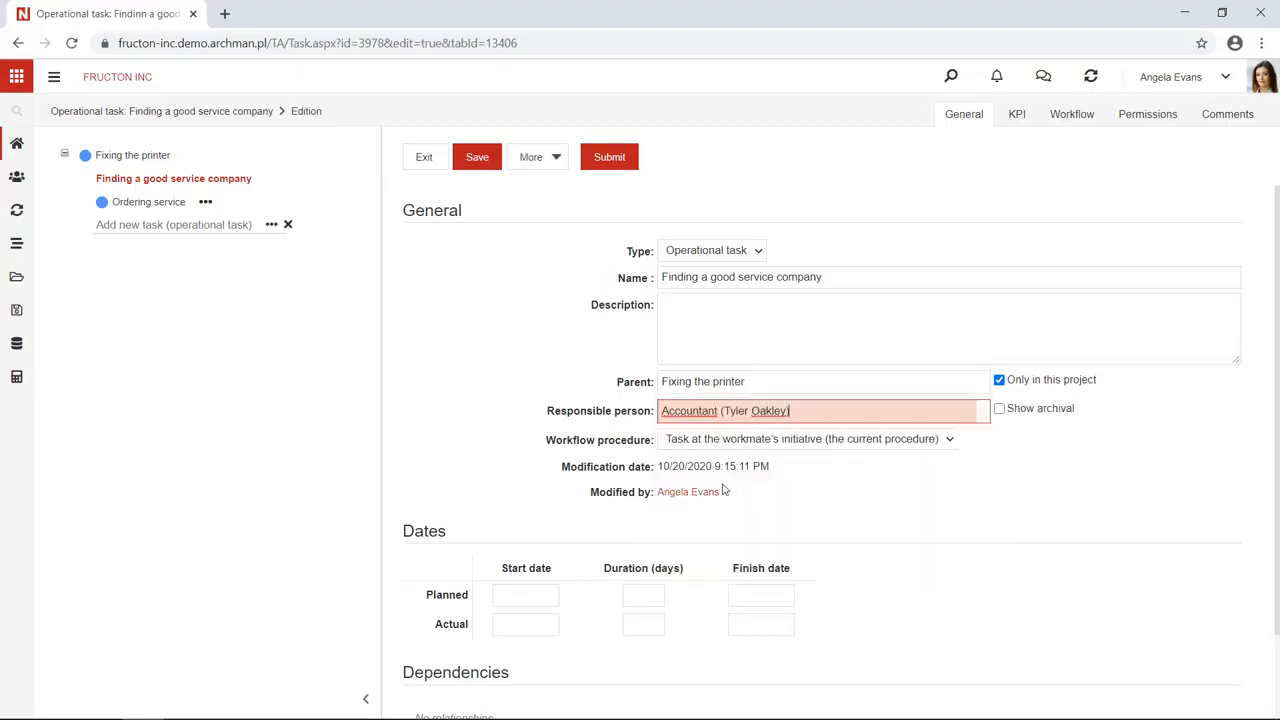
{"action": "left_click", "coordinate": [609, 162]}
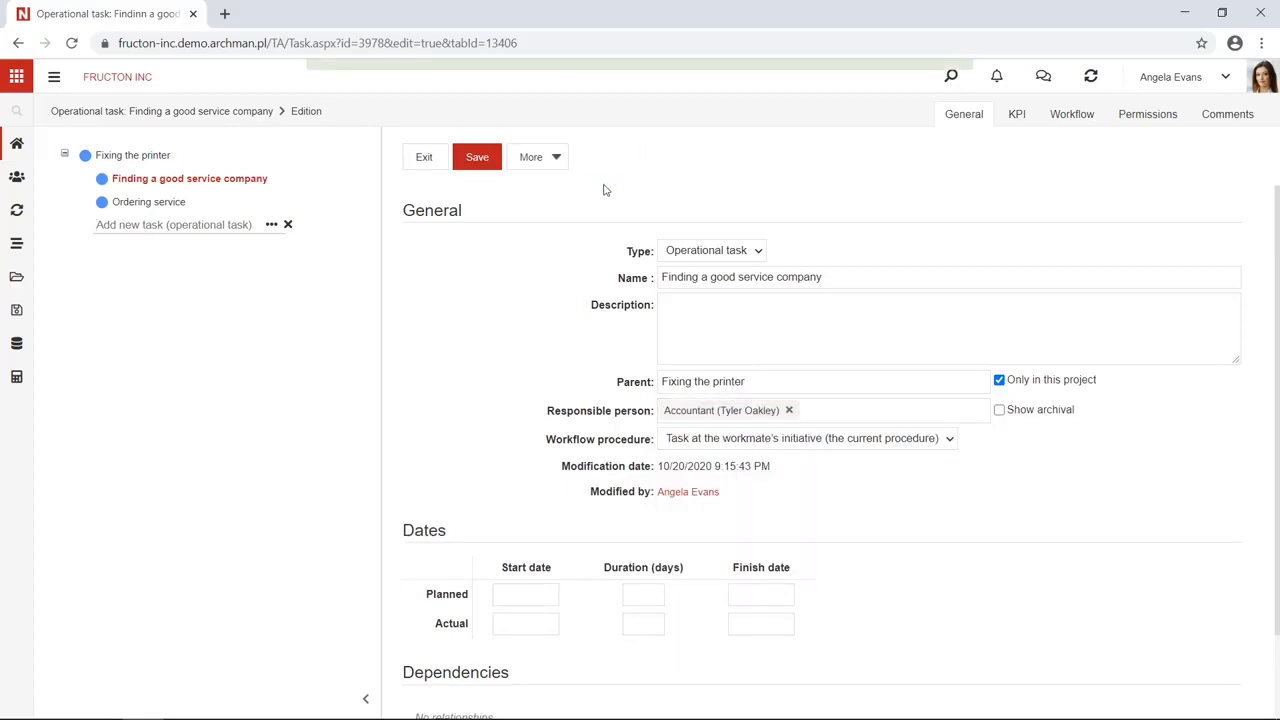
Set the planned finish date of "Finding a good service company" to 10/20/2020 and save the task.
{"action": "left_click", "coordinate": [162, 204]}
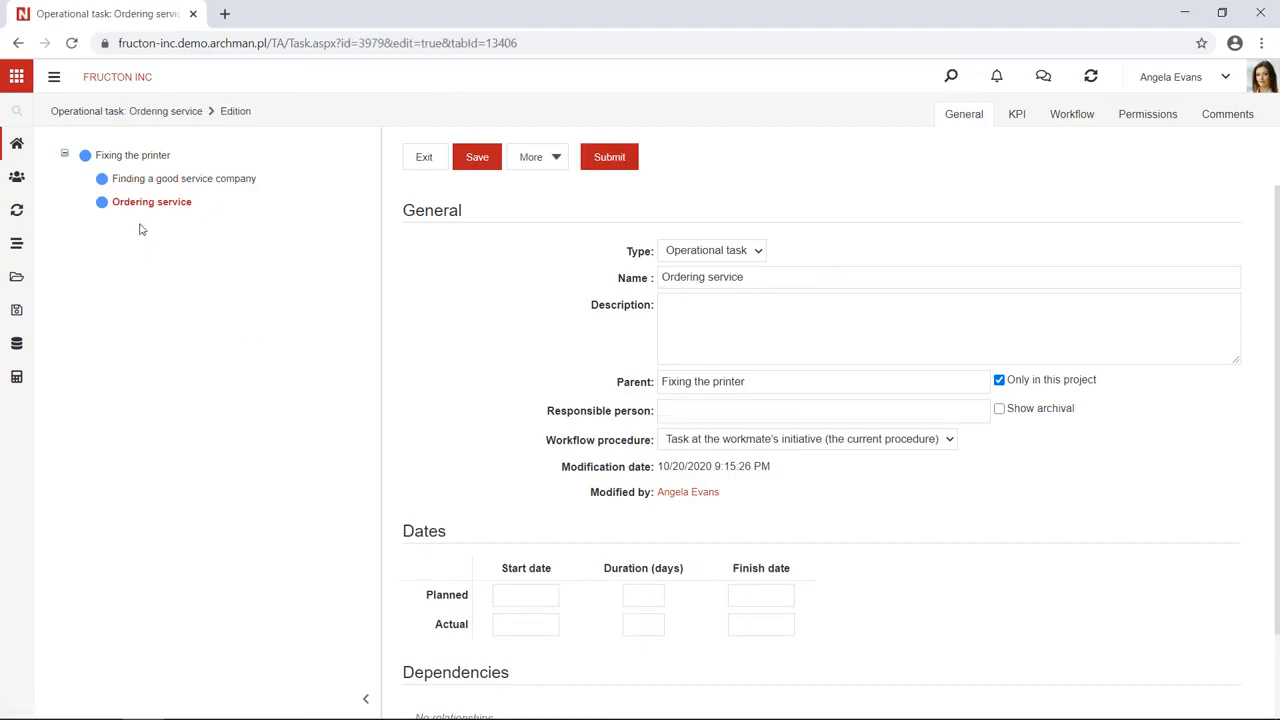
{"action": "scroll", "coordinate": [469, 480], "scroll_direction": "down", "scroll_amount": 2}
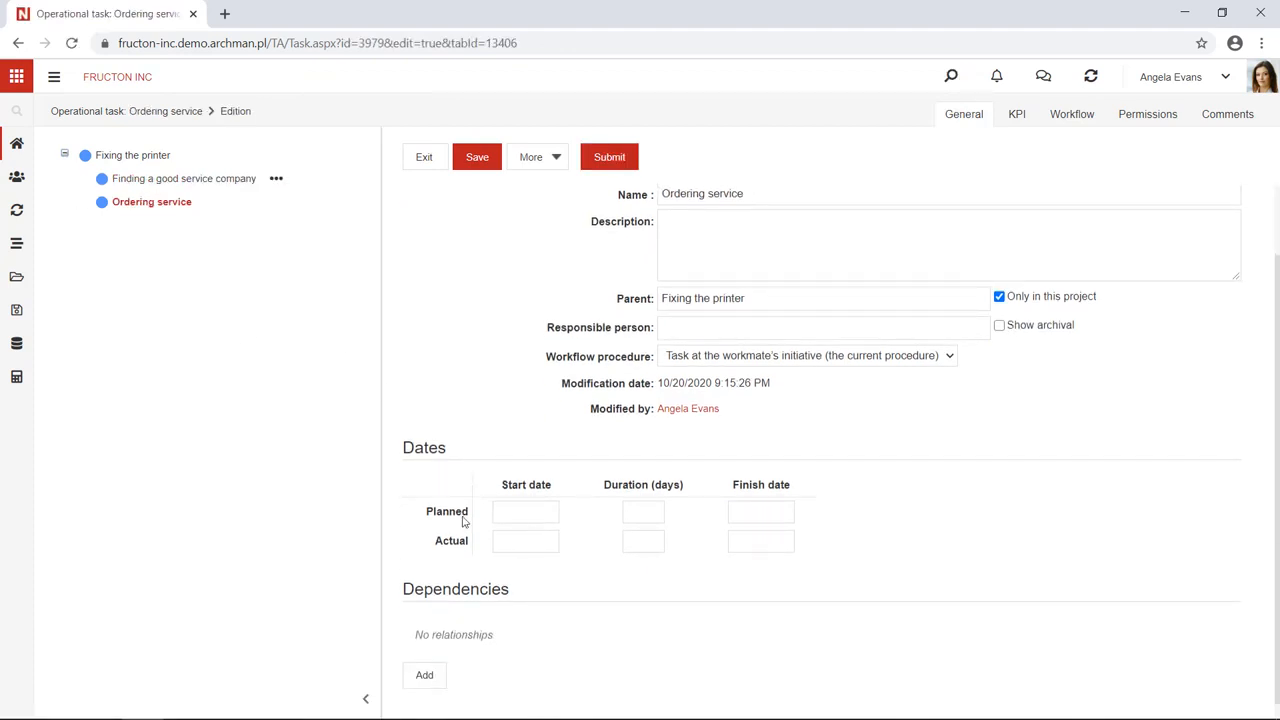
{"action": "left_click", "coordinate": [168, 183]}
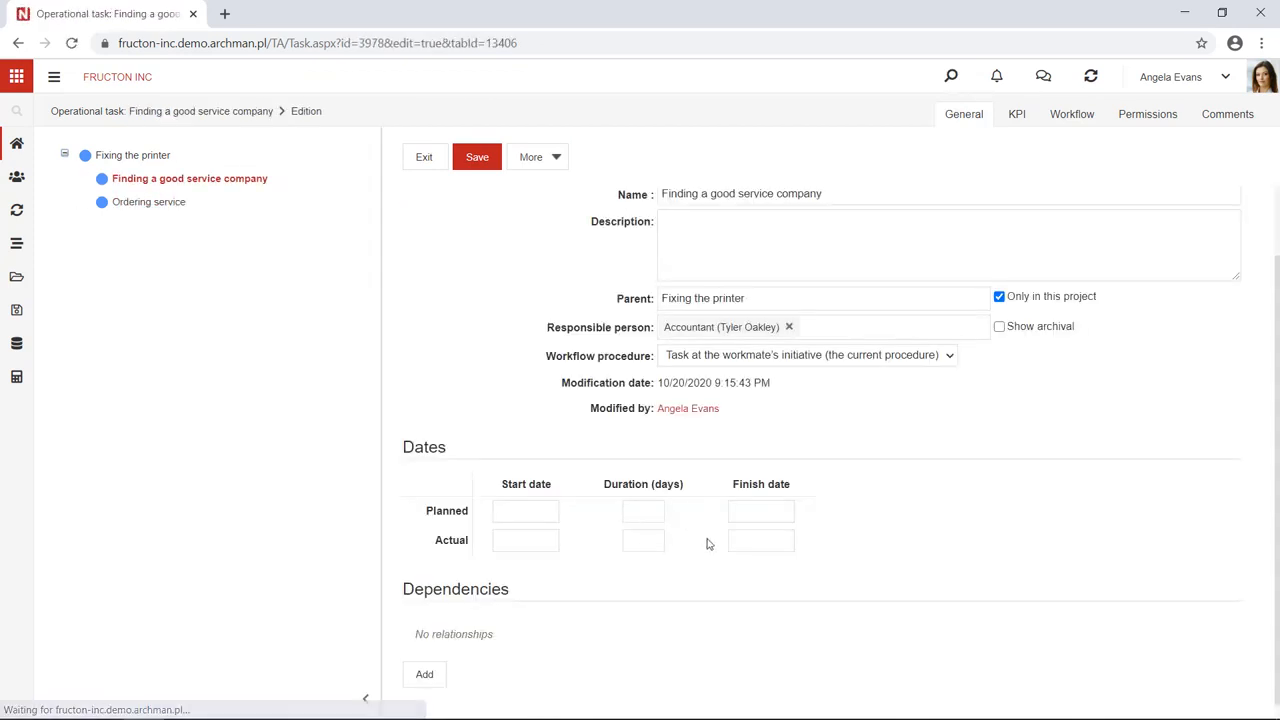
{"action": "left_click", "coordinate": [758, 493]}
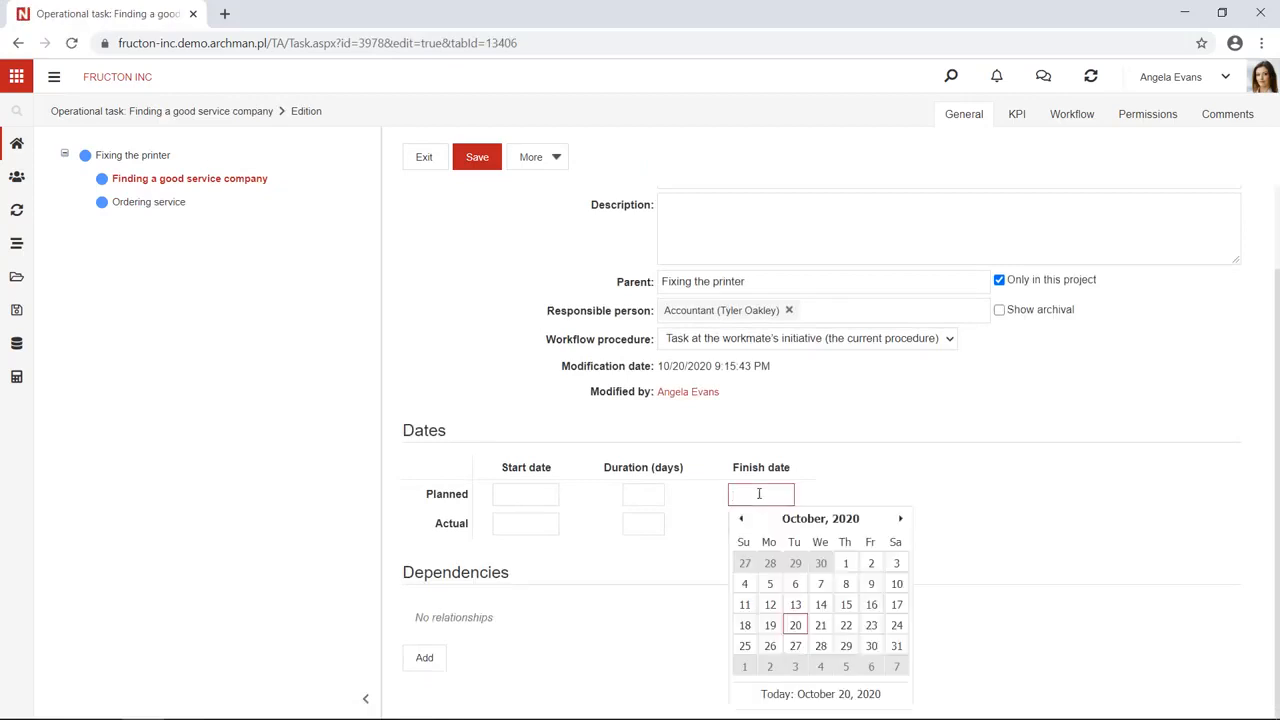
{"action": "left_click", "coordinate": [796, 626]}
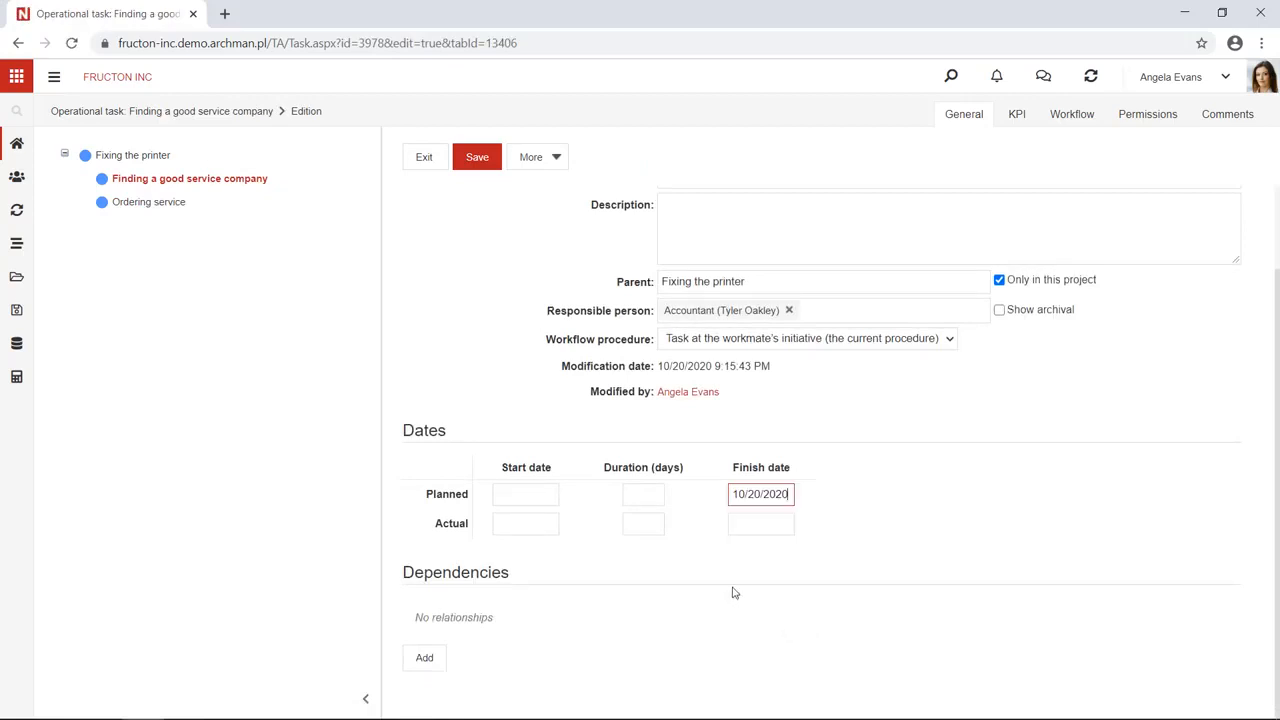
{"action": "left_click", "coordinate": [484, 162]}
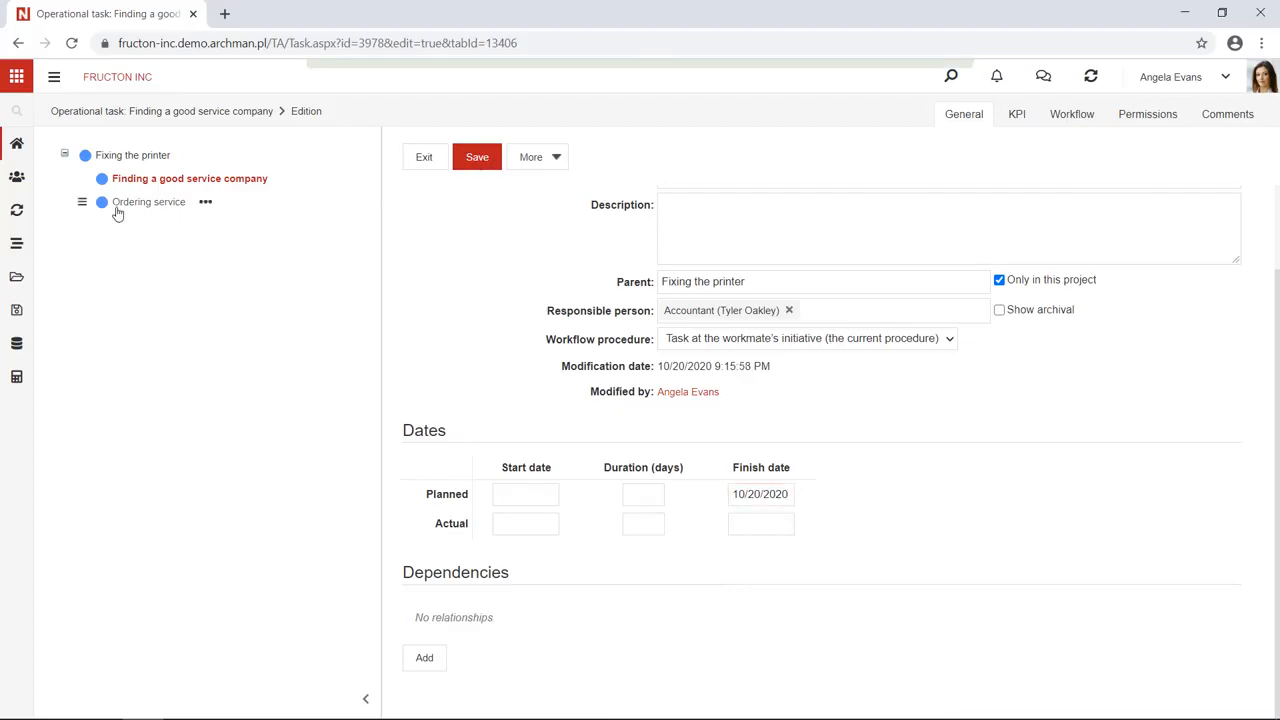
Add a dependency to the "Ordering service" task so that it starts after "Finding a good service company".
{"action": "left_click", "coordinate": [156, 206]}
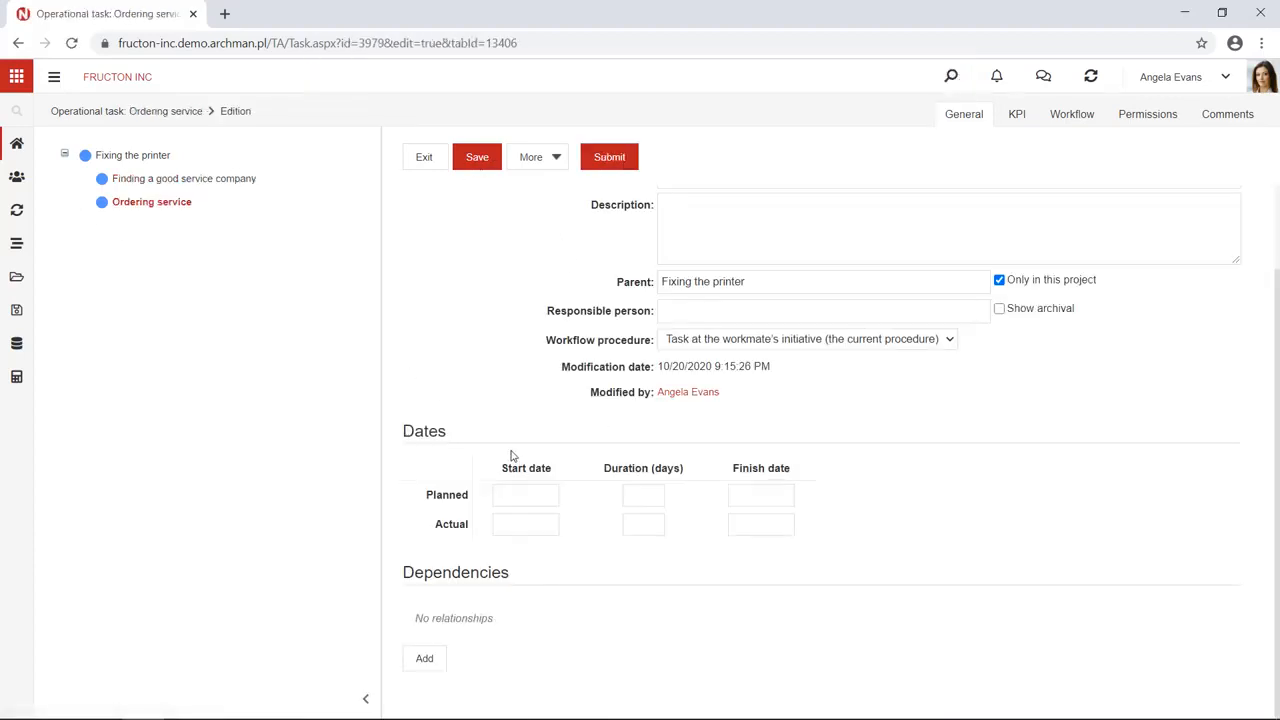
{"action": "left_click", "coordinate": [428, 658]}
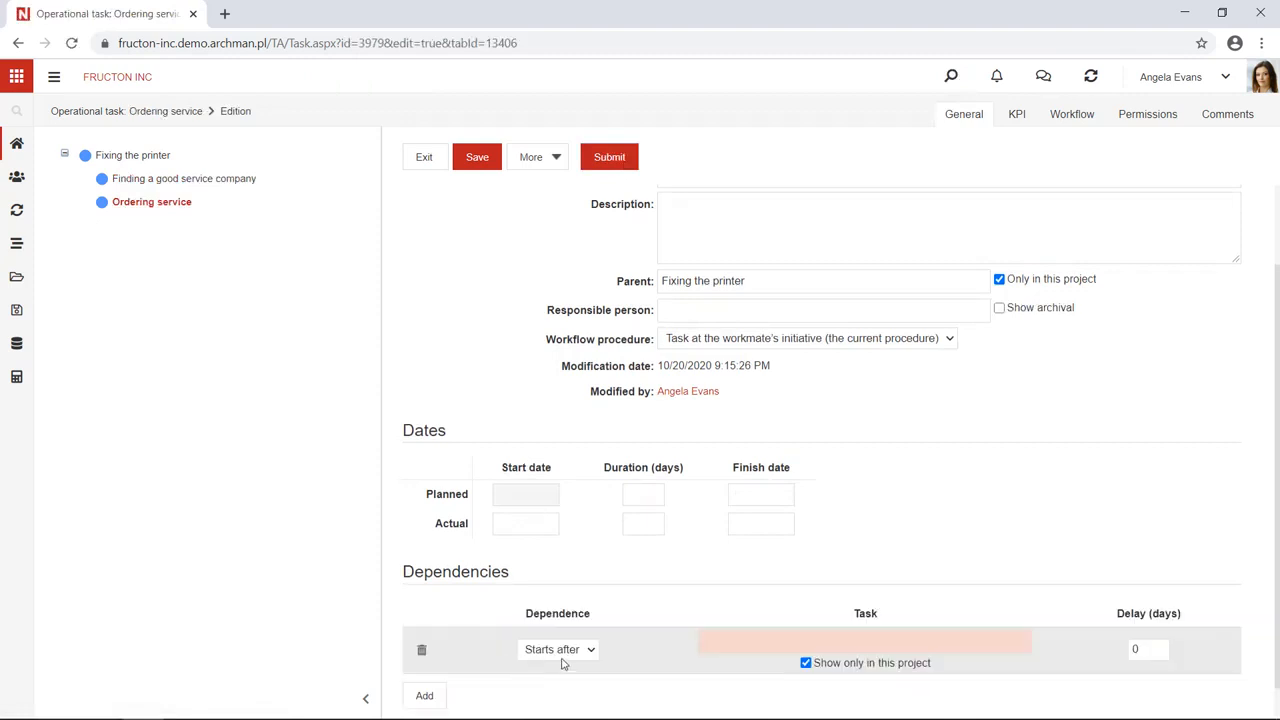
{"action": "left_click", "coordinate": [761, 651]}
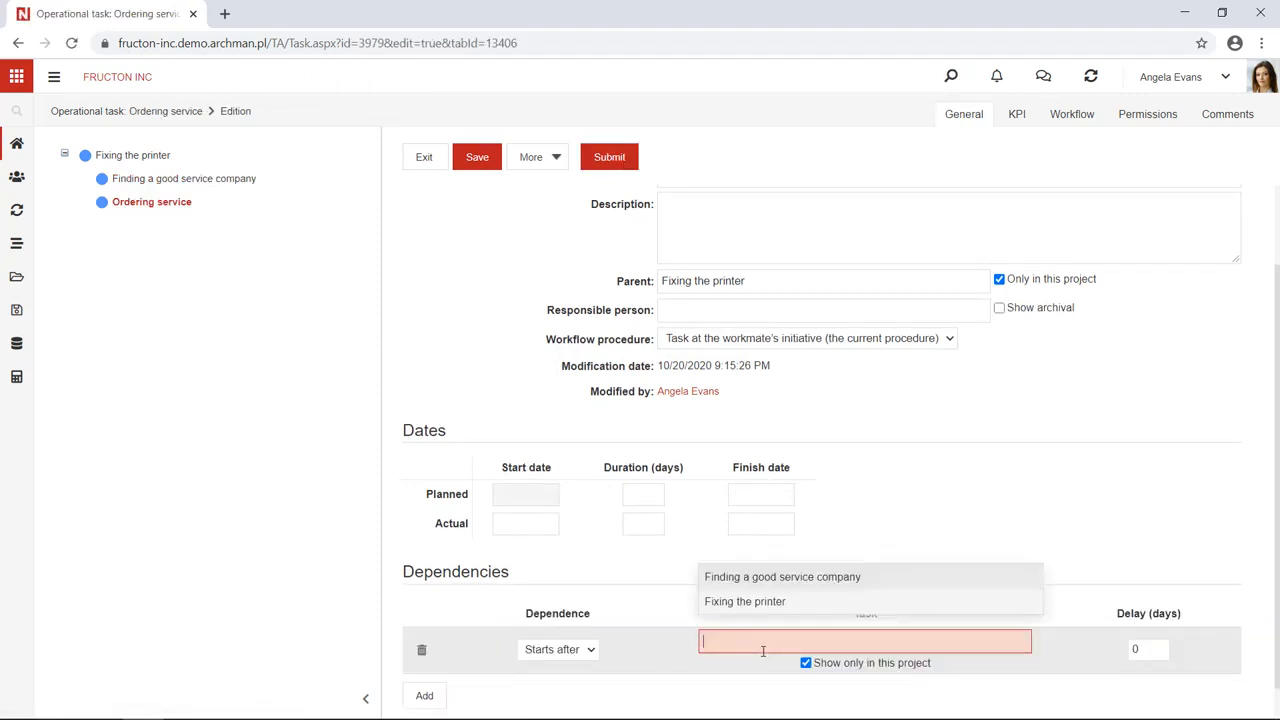
{"action": "left_click", "coordinate": [758, 578]}
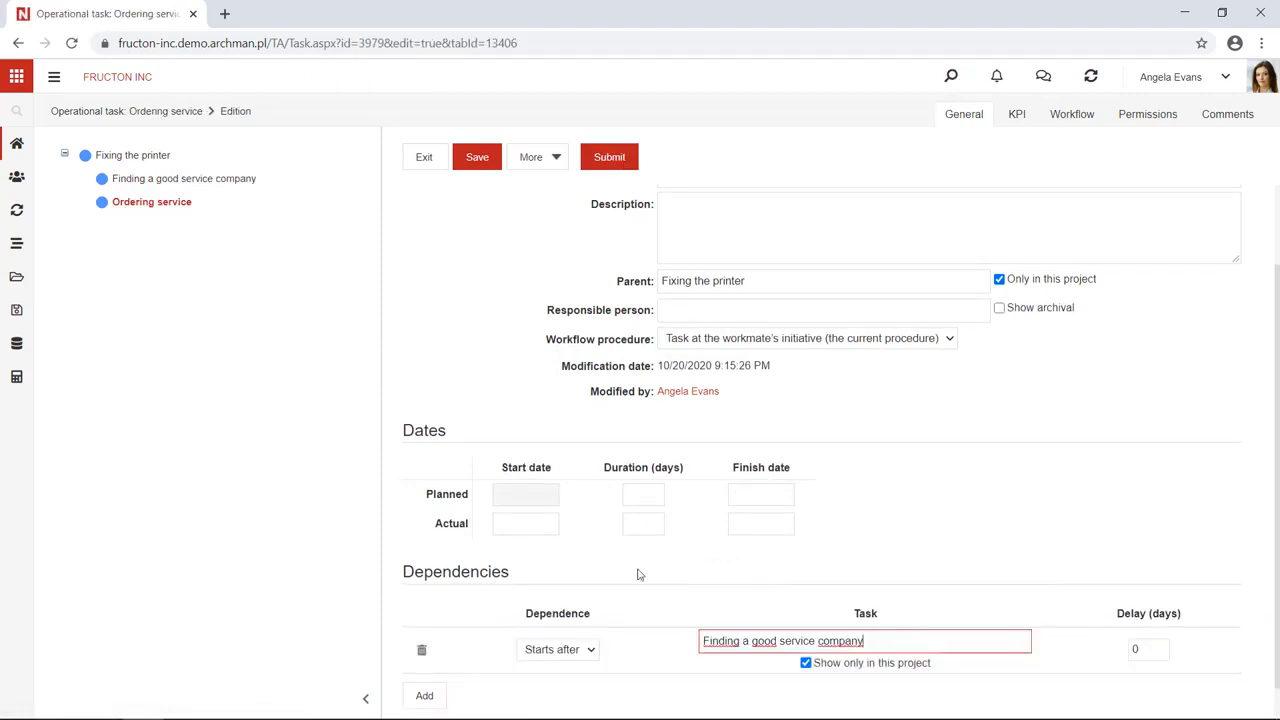
Save "Ordering service" with a planned duration of 10 days and select the Secretary as its responsible person.
{"action": "left_click", "coordinate": [641, 494]}
{"action": "type", "text": "10"}
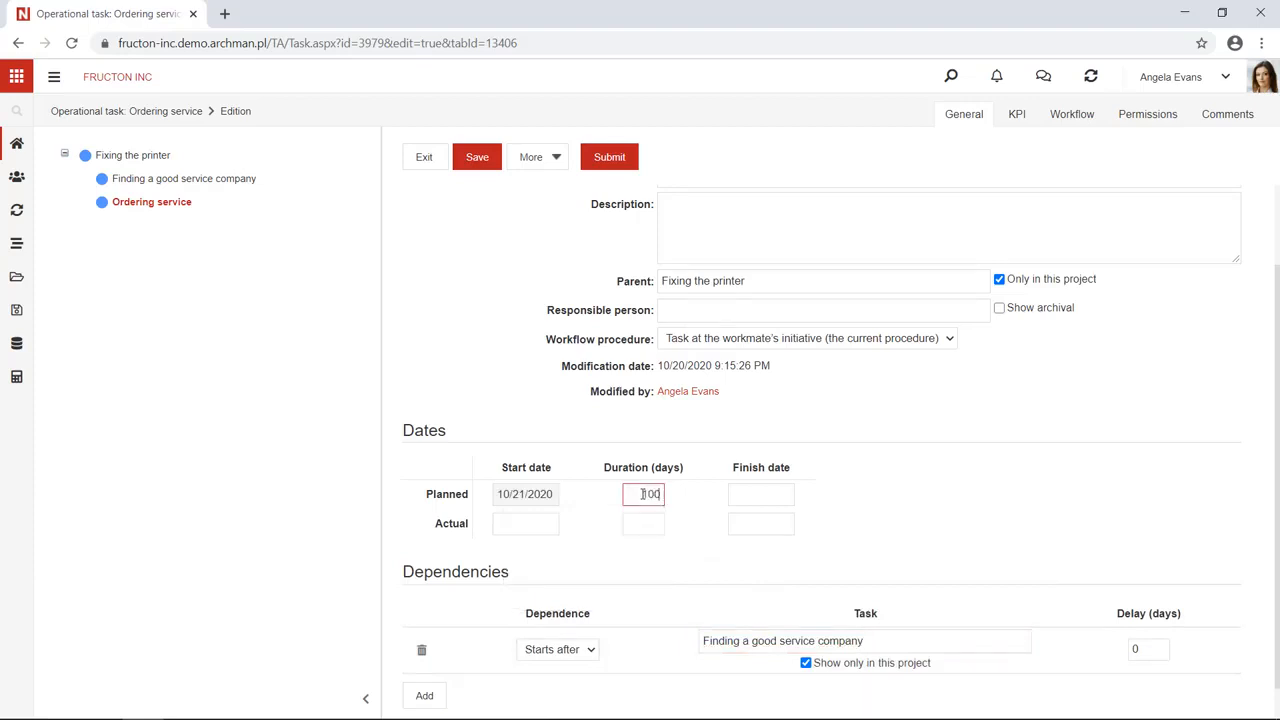
{"action": "left_click", "coordinate": [868, 469]}
{"action": "left_click", "coordinate": [485, 160]}
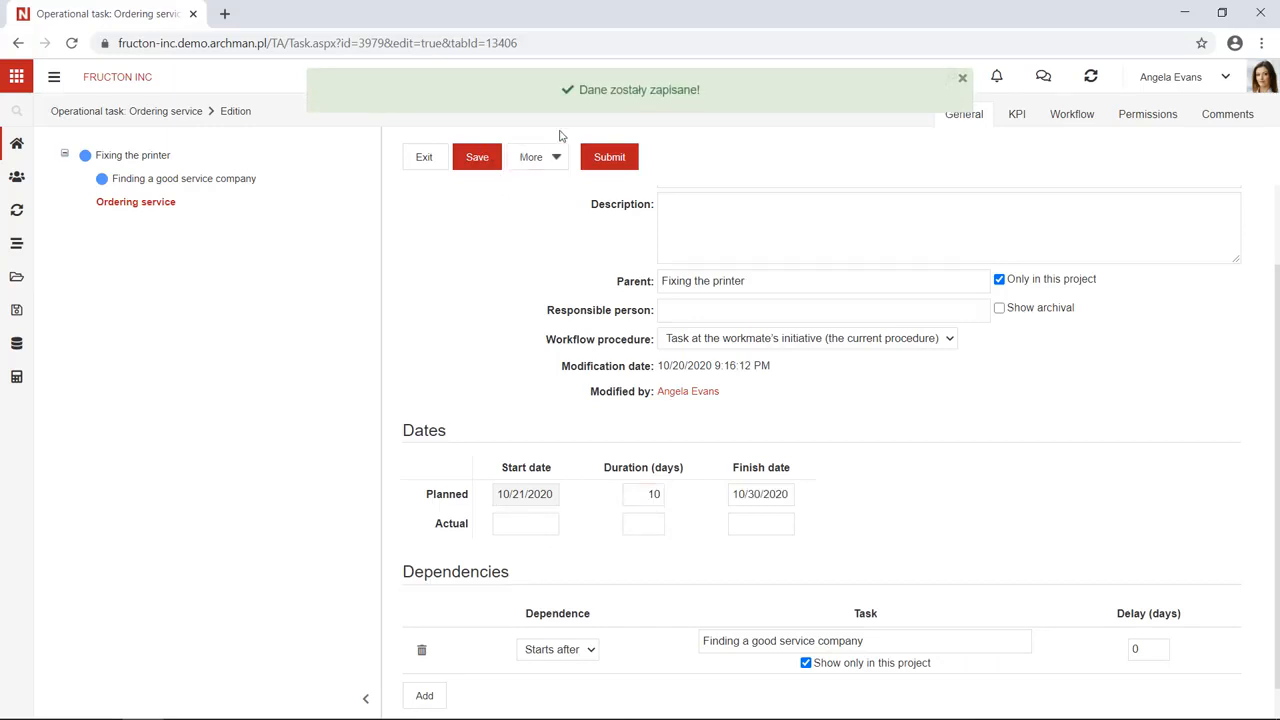
{"action": "left_click", "coordinate": [687, 317]}
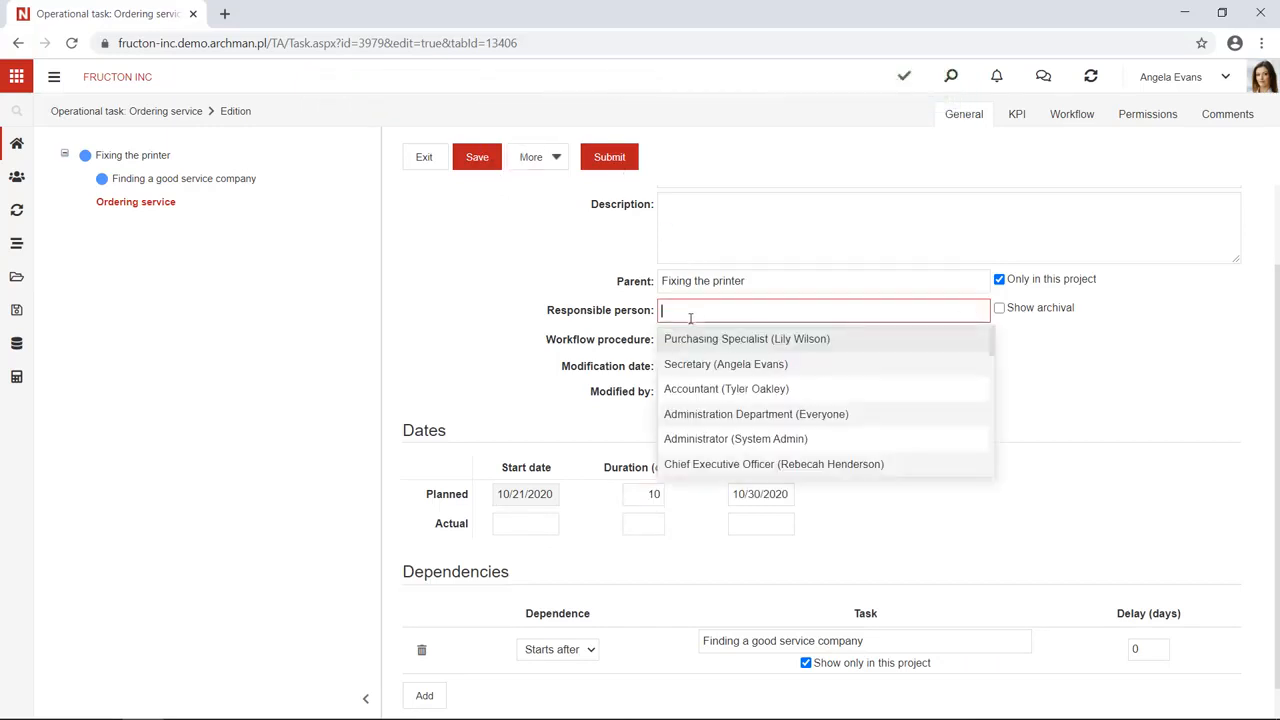
{"action": "left_click", "coordinate": [708, 366]}
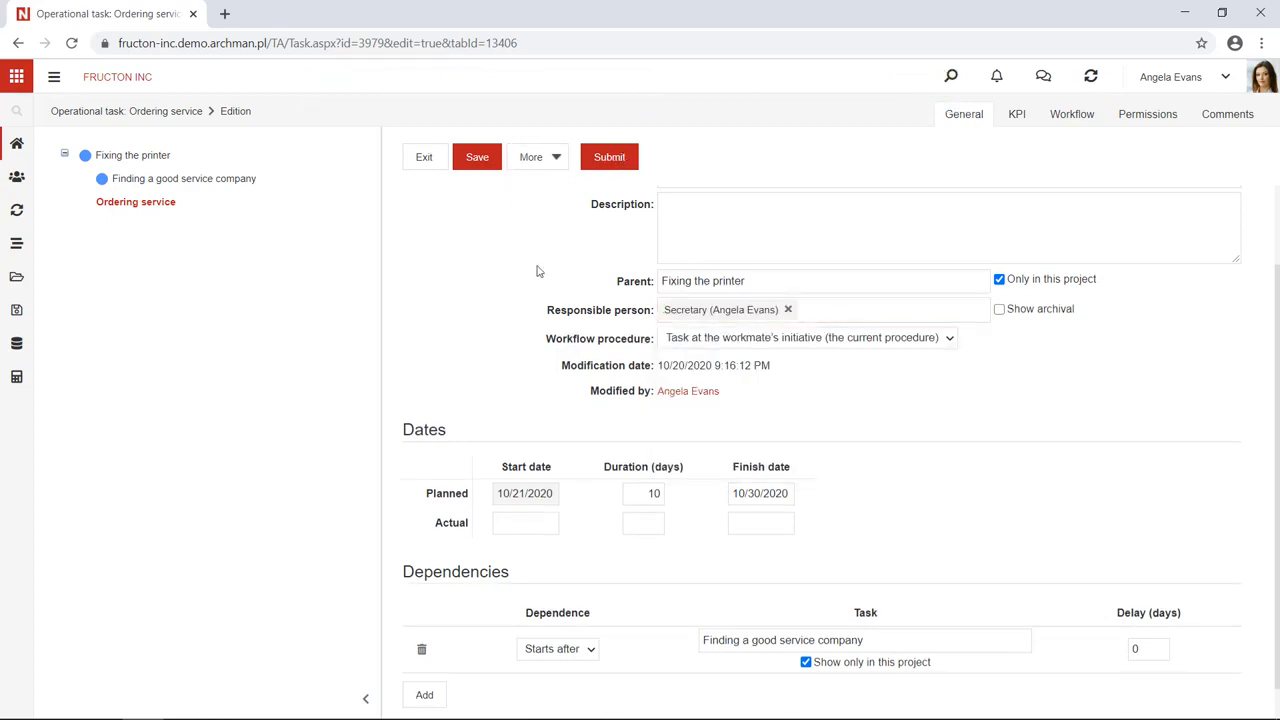
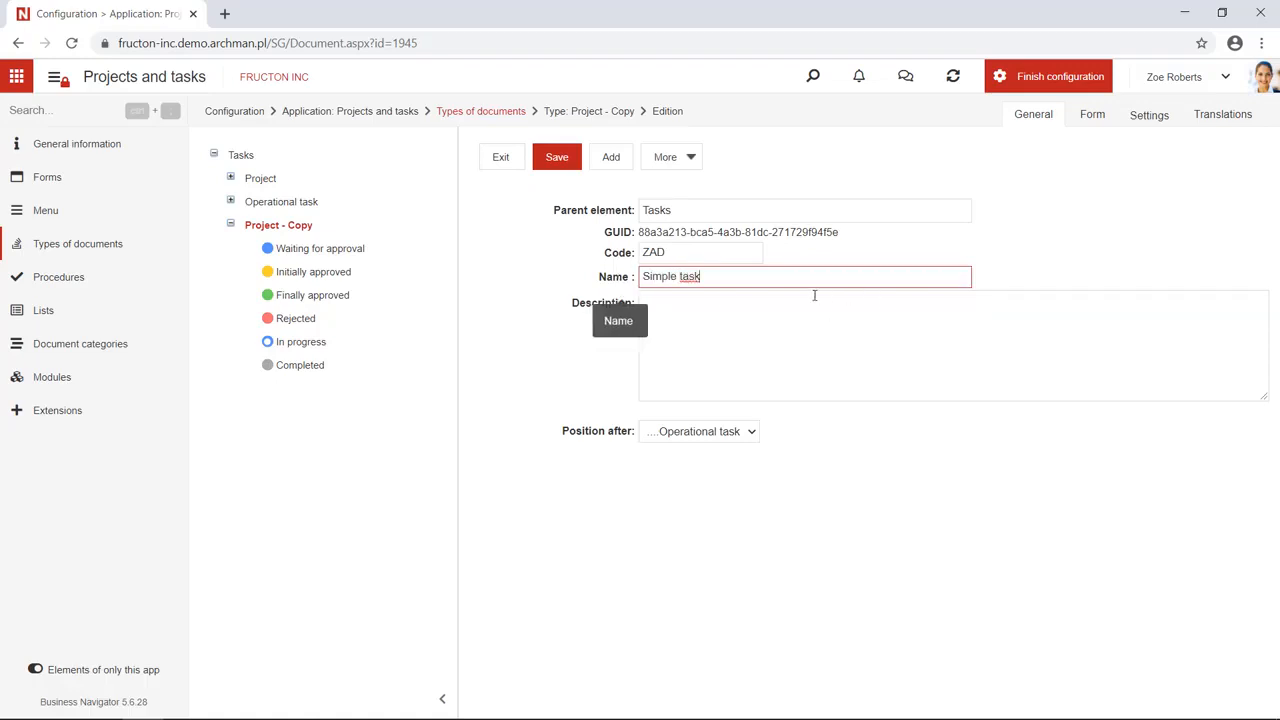
Rename the "Project - Copy" document type to "Service request" and save it.
{"action": "left_click_drag", "start_coordinate": [757, 280], "coordinate": [587, 276]}
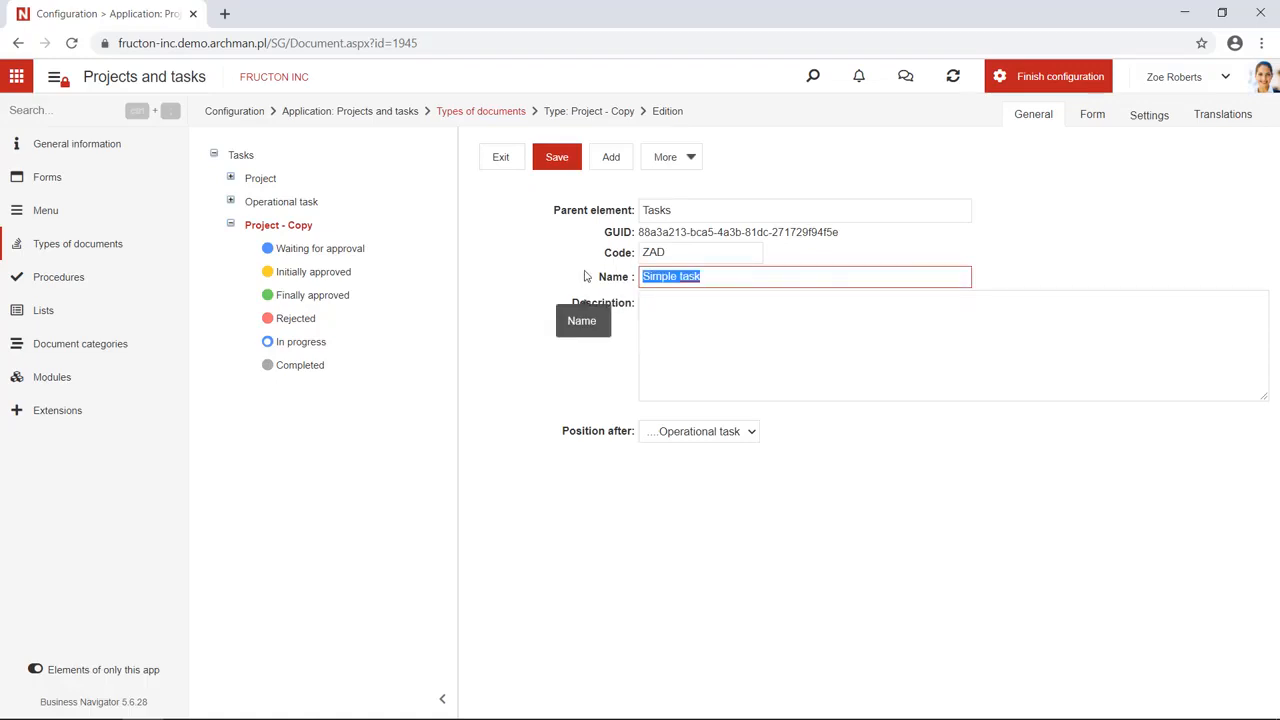
{"action": "type", "text": "Service request"}
{"action": "left_click", "coordinate": [766, 317]}
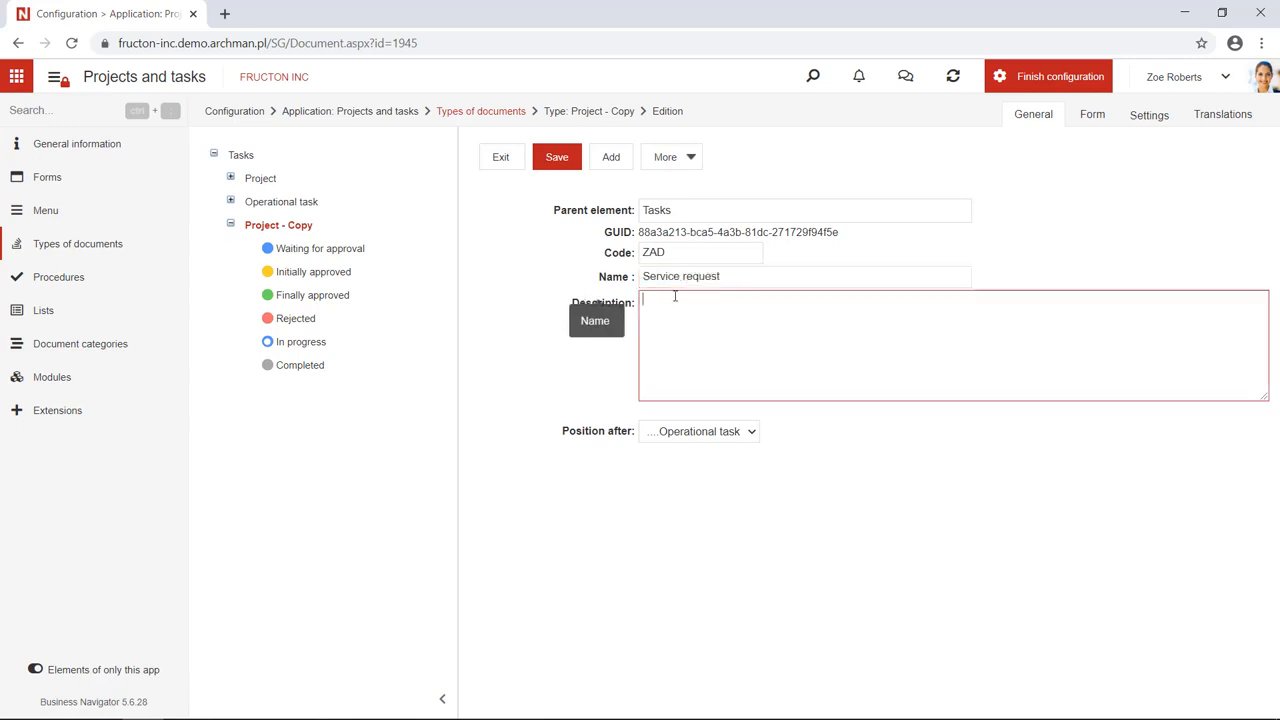
{"action": "left_click", "coordinate": [560, 162]}
{"action": "left_click", "coordinate": [722, 158]}
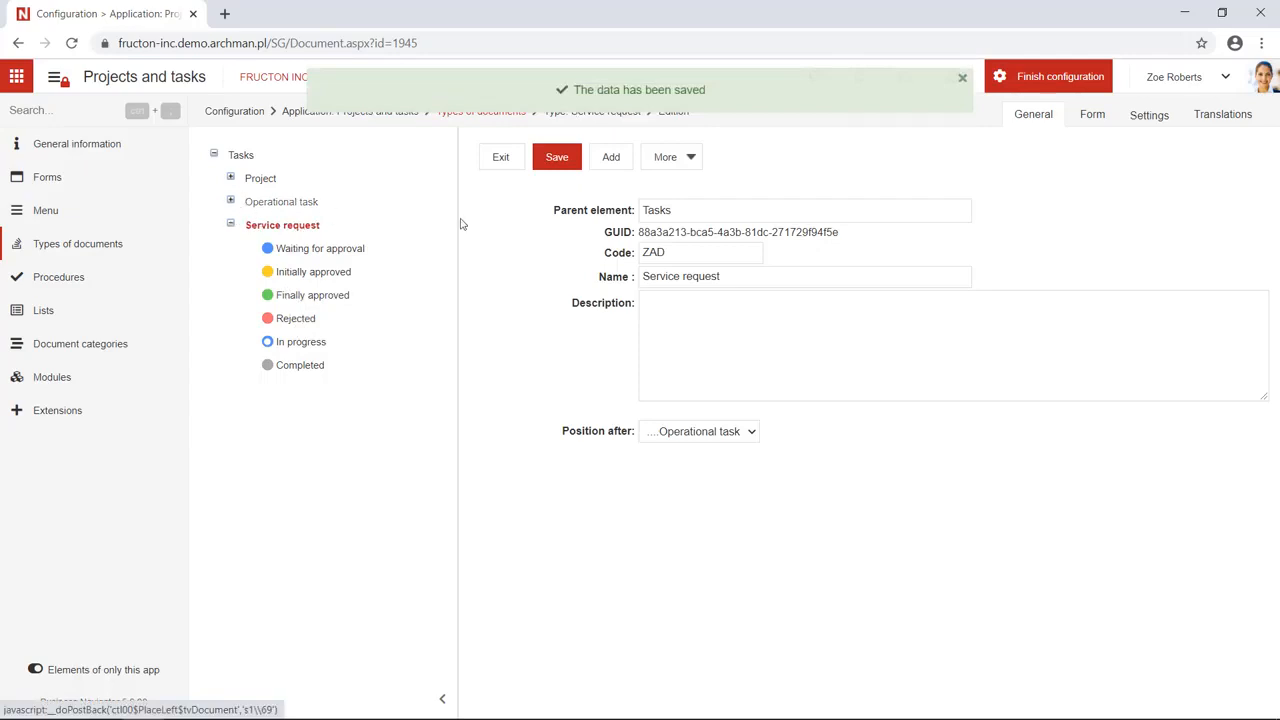
Deactivate the KPI tab and the Dependencies container in the form settings of the "Service request" type.
{"action": "left_click", "coordinate": [1091, 116]}
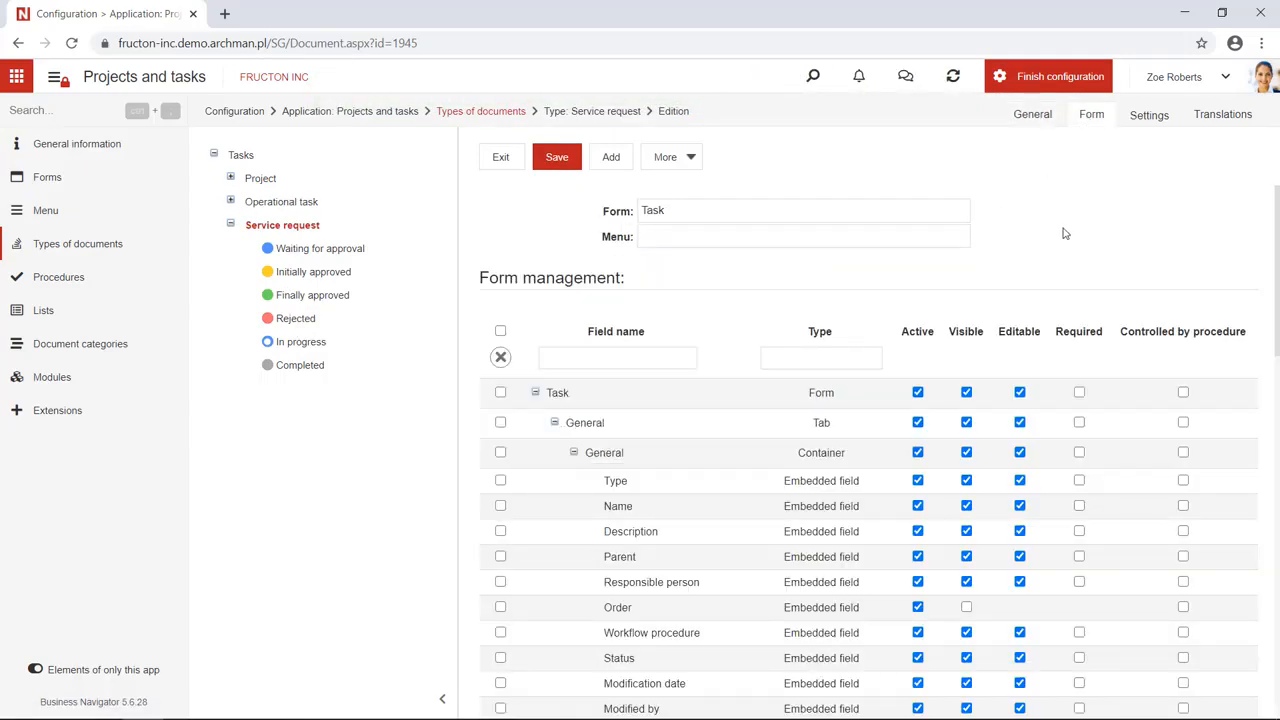
{"action": "scroll", "coordinate": [1038, 383], "scroll_direction": "down", "scroll_amount": 1}
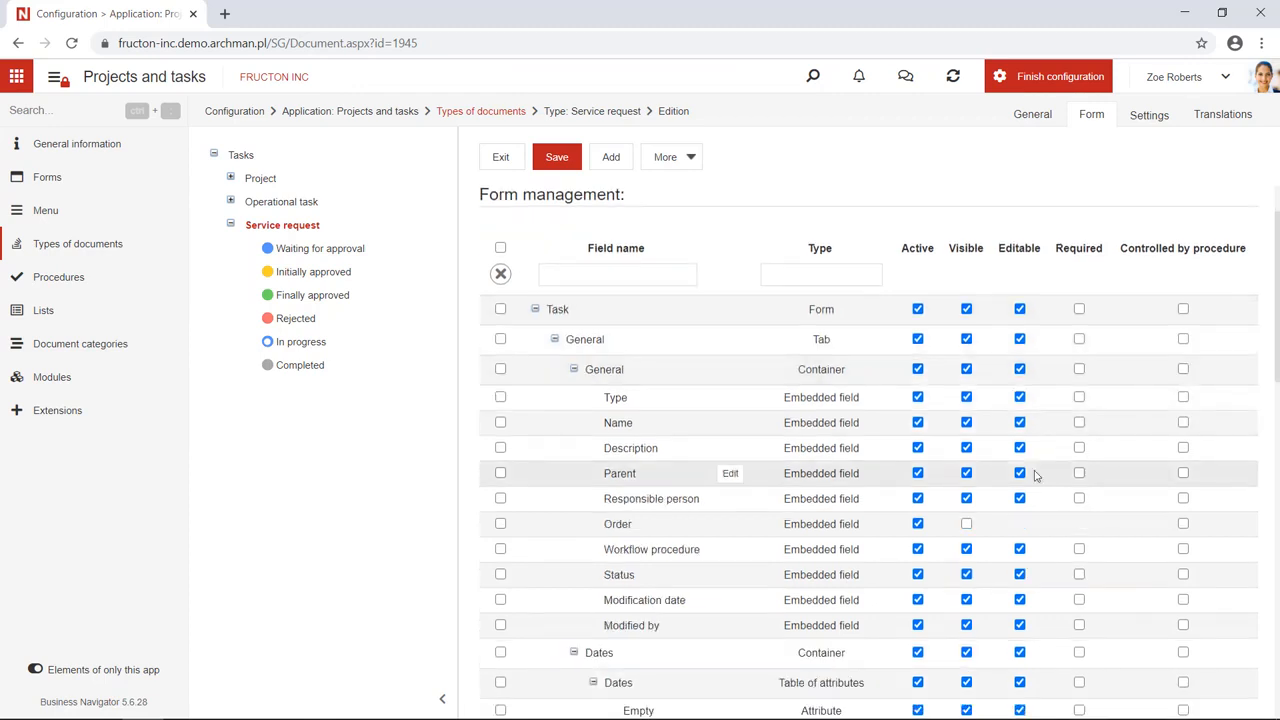
{"action": "scroll", "coordinate": [1036, 489], "scroll_direction": "down", "scroll_amount": 1}
{"action": "scroll", "coordinate": [1028, 502], "scroll_direction": "down", "scroll_amount": 1}
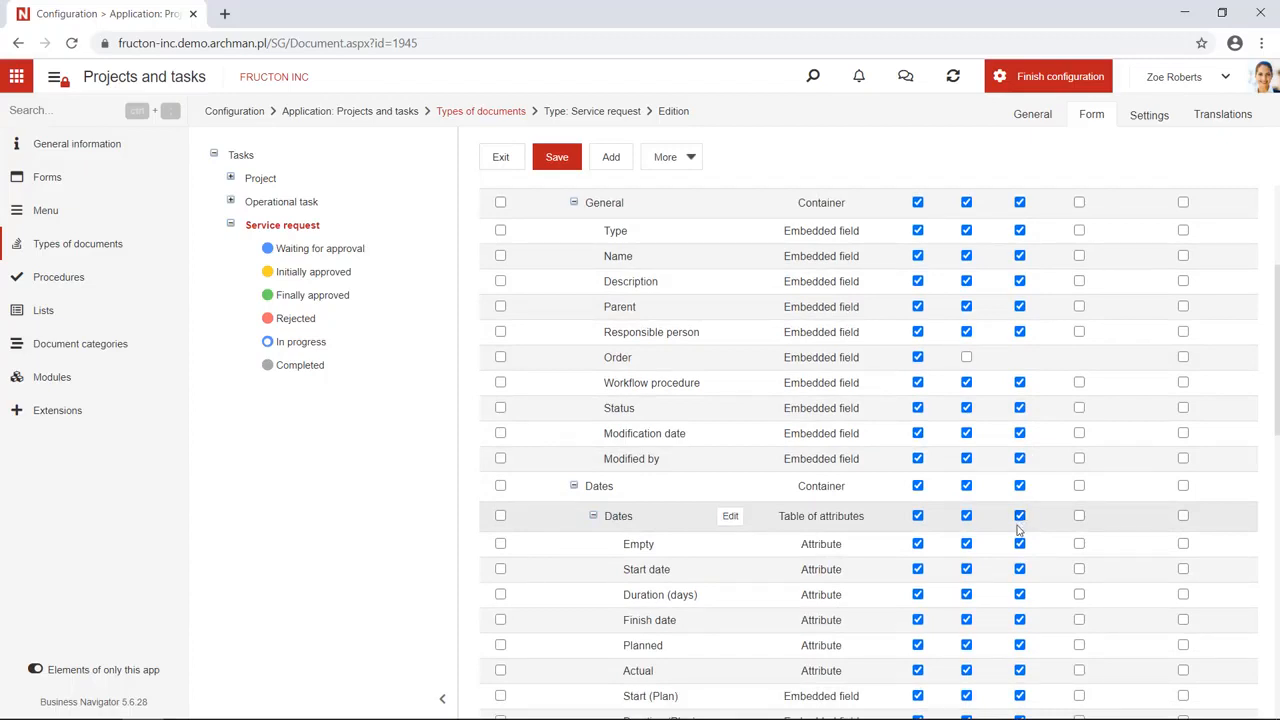
{"action": "scroll", "coordinate": [1018, 530], "scroll_direction": "down", "scroll_amount": 1}
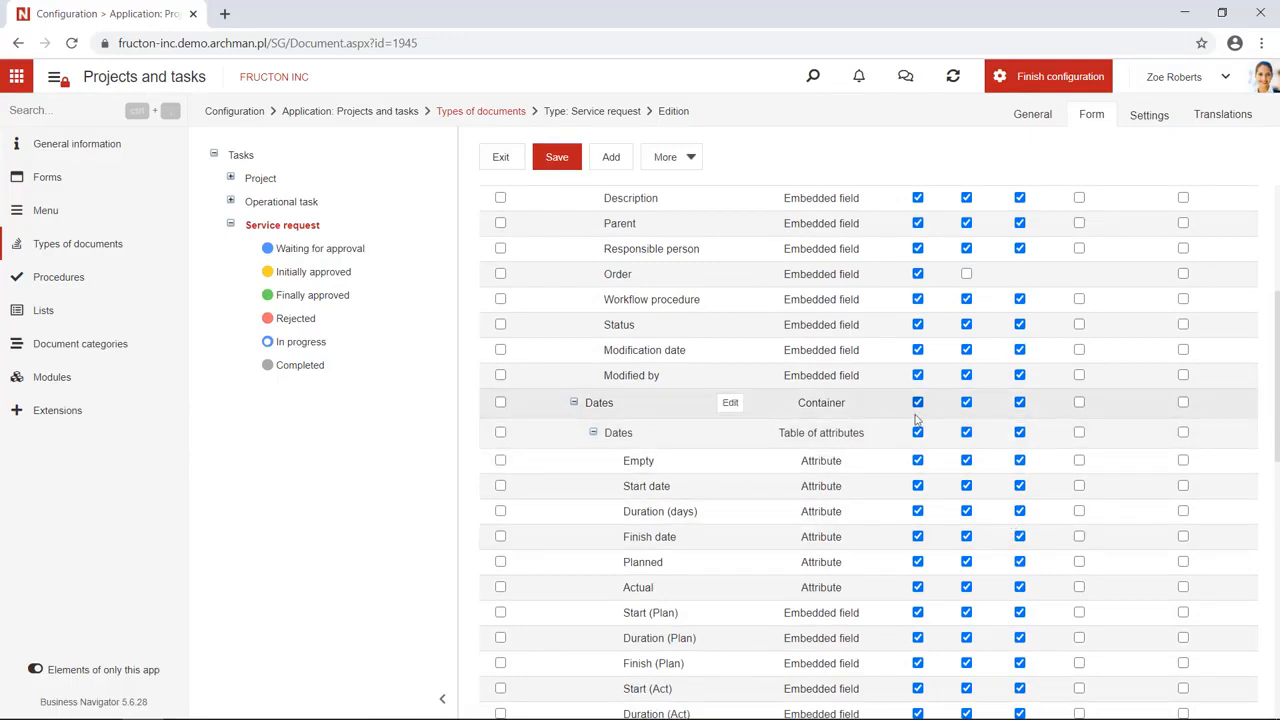
{"action": "scroll", "coordinate": [900, 455], "scroll_direction": "down", "scroll_amount": 3}
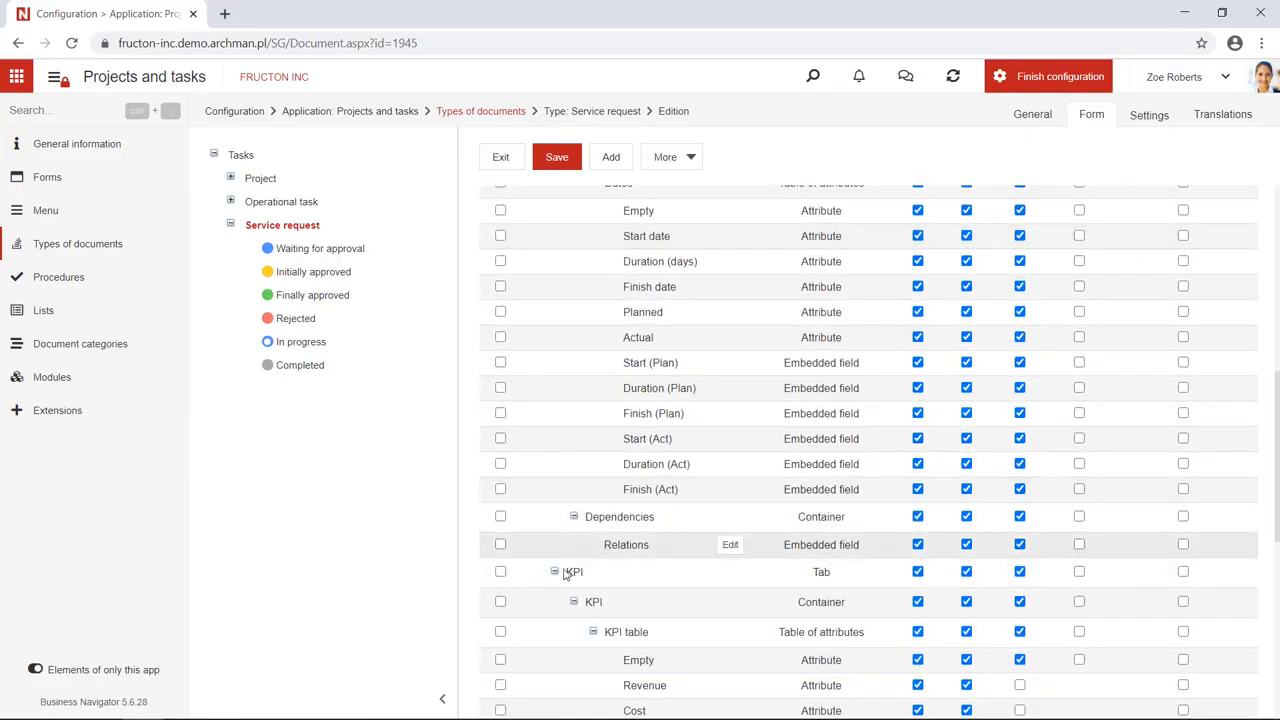
{"action": "left_click", "coordinate": [917, 573]}
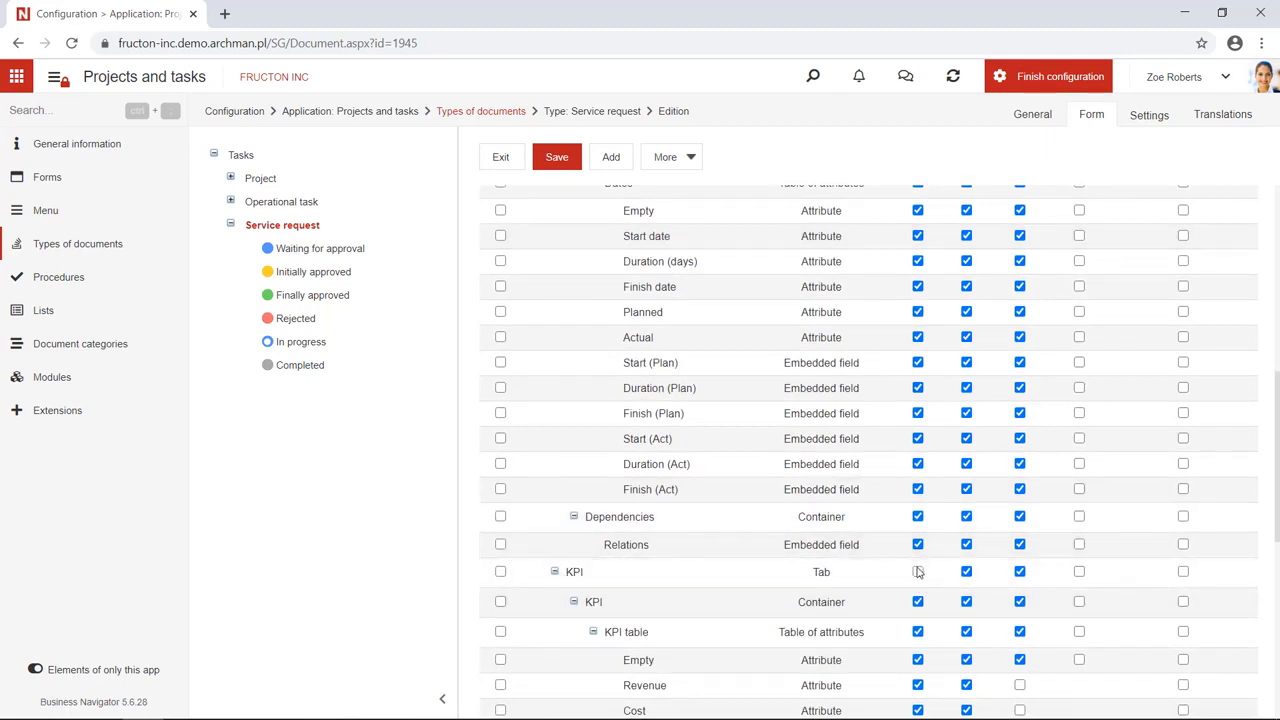
{"action": "left_click", "coordinate": [918, 516]}
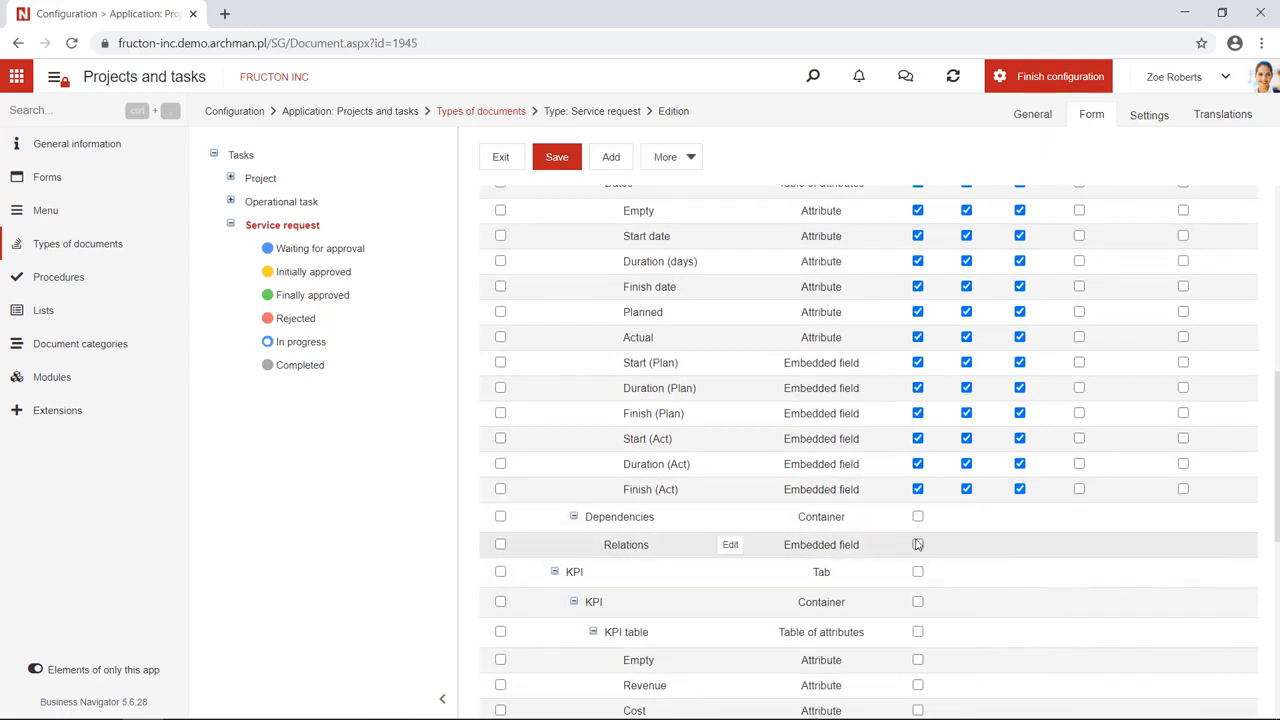
Deactivate the Dates container with all its fields in the "Service request" form.
{"action": "scroll", "coordinate": [917, 545], "scroll_direction": "up", "scroll_amount": 1}
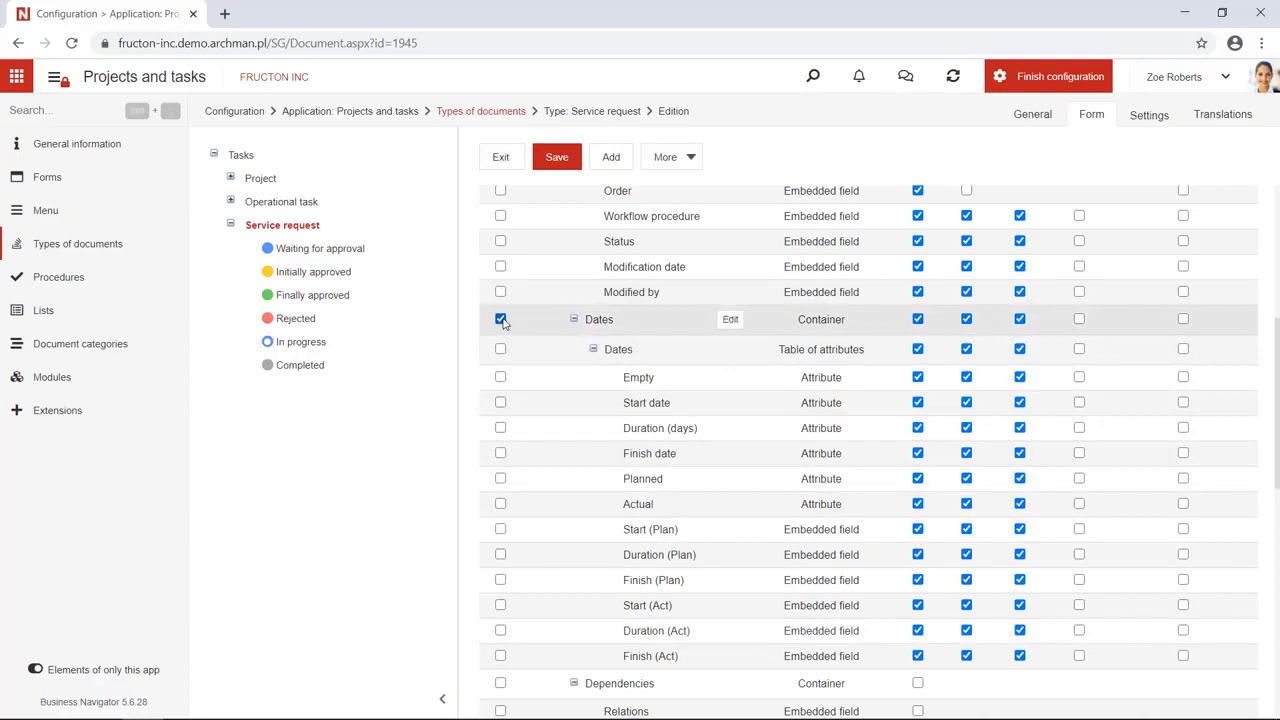
{"action": "left_click", "coordinate": [502, 320]}
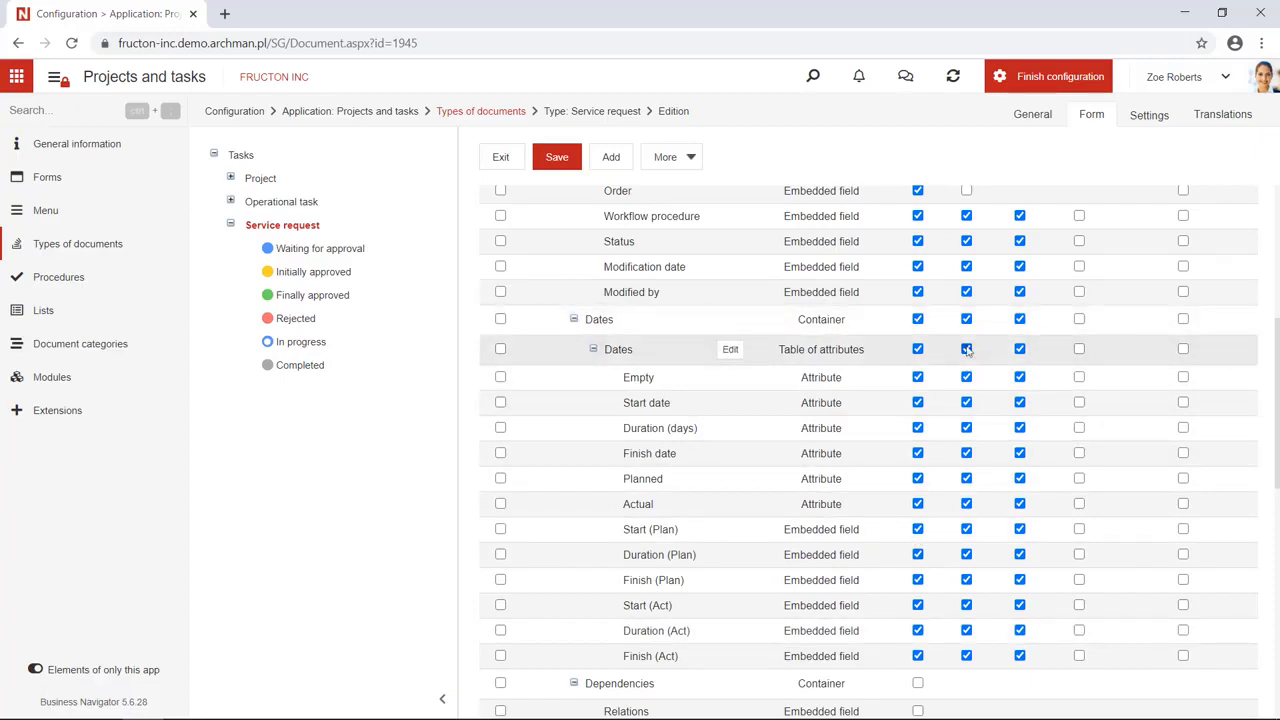
{"action": "left_click", "coordinate": [921, 320]}
{"action": "scroll", "coordinate": [951, 494], "scroll_direction": "down", "scroll_amount": 5}
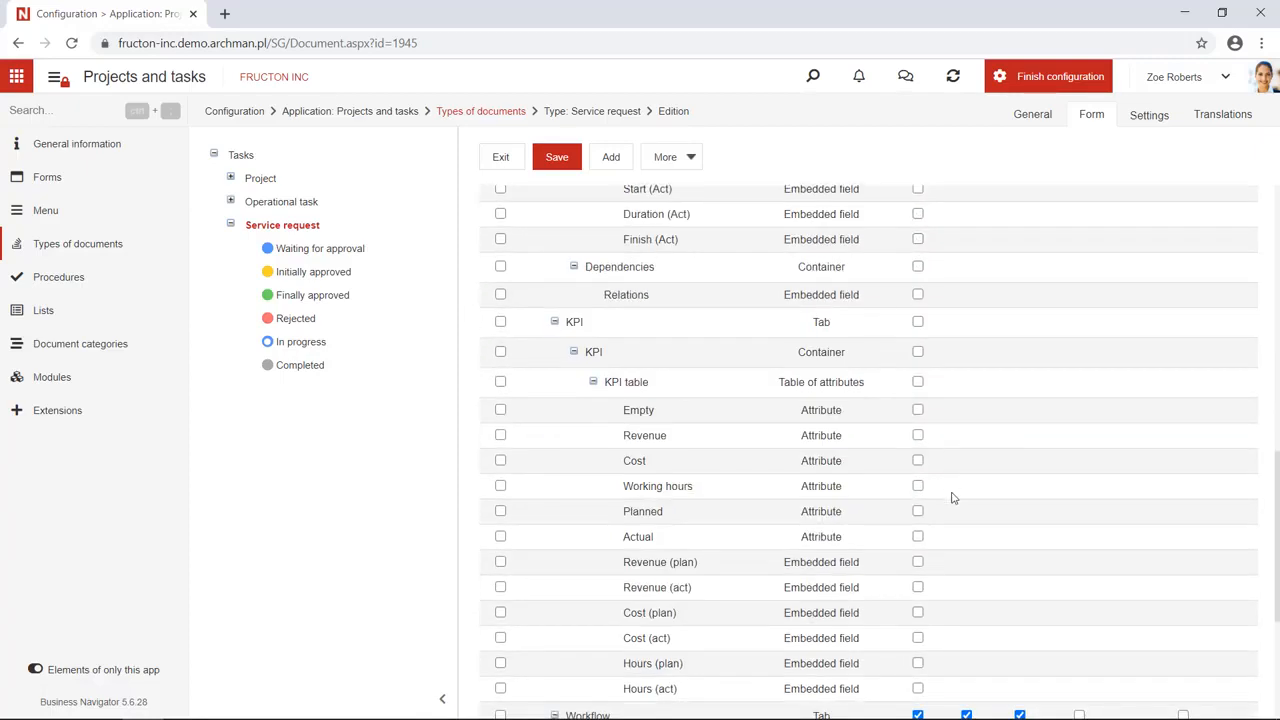
Save the form settings of the "Service request" type and confirm the update of all workflow procedures.
{"action": "scroll", "coordinate": [951, 497], "scroll_direction": "down", "scroll_amount": 3}
{"action": "scroll", "coordinate": [763, 371], "scroll_direction": "up", "scroll_amount": 10}
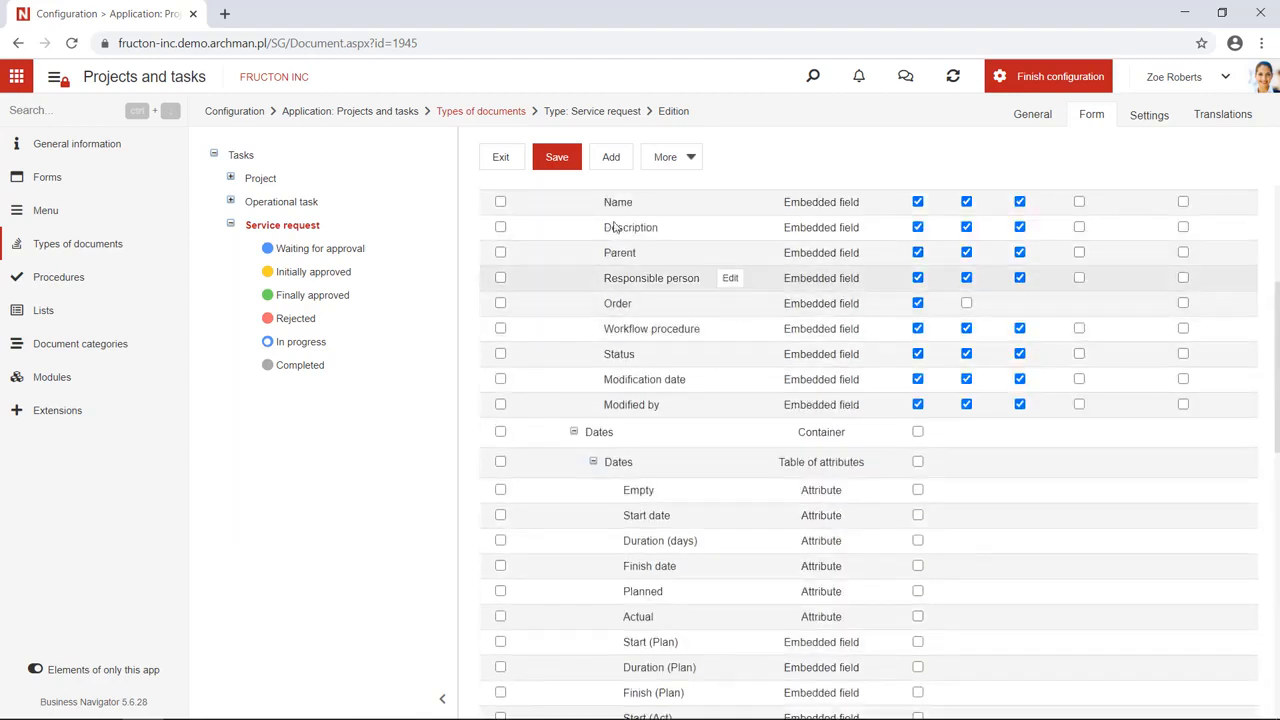
{"action": "left_click", "coordinate": [563, 160]}
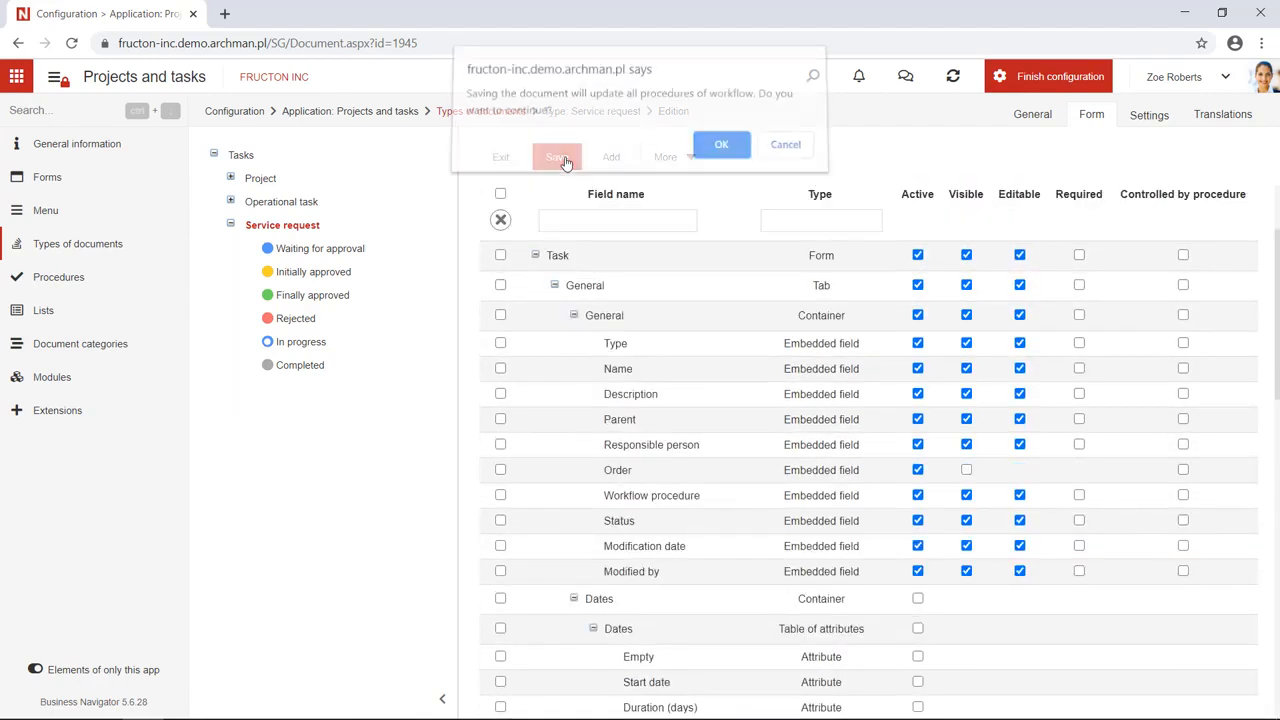
{"action": "left_click", "coordinate": [720, 154]}
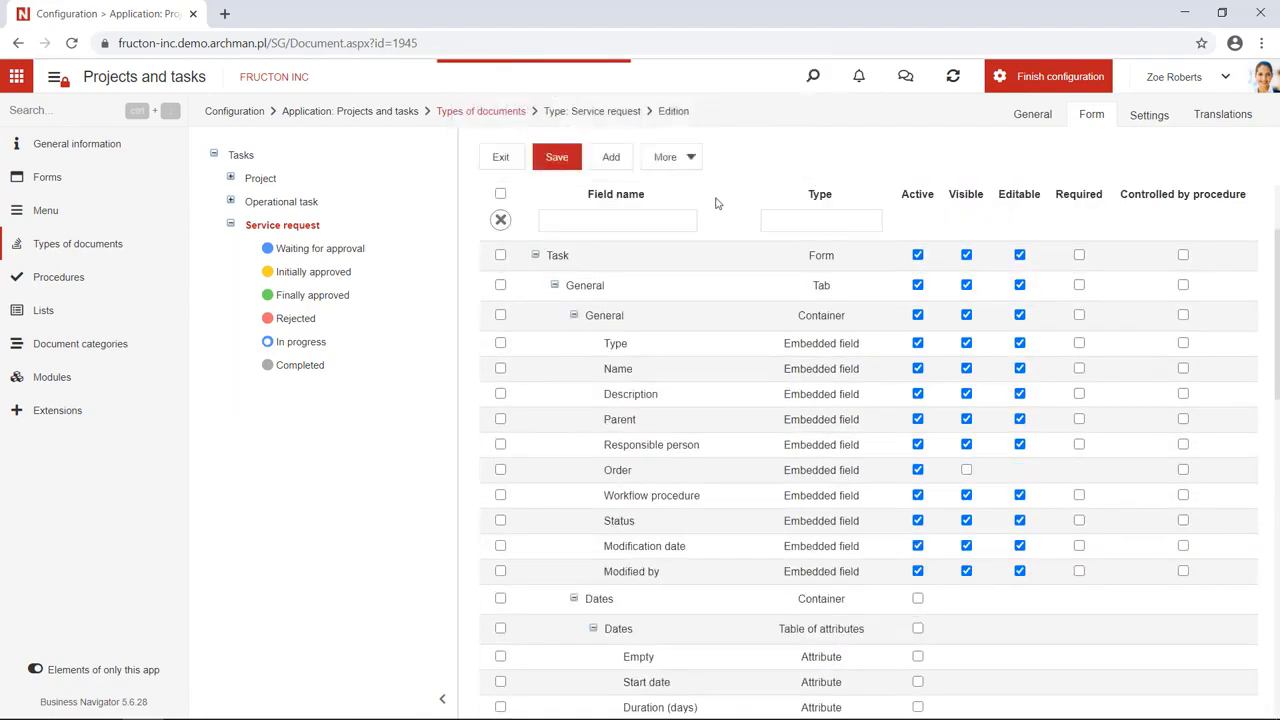
{"action": "scroll", "coordinate": [705, 415], "scroll_direction": "down", "scroll_amount": 4}
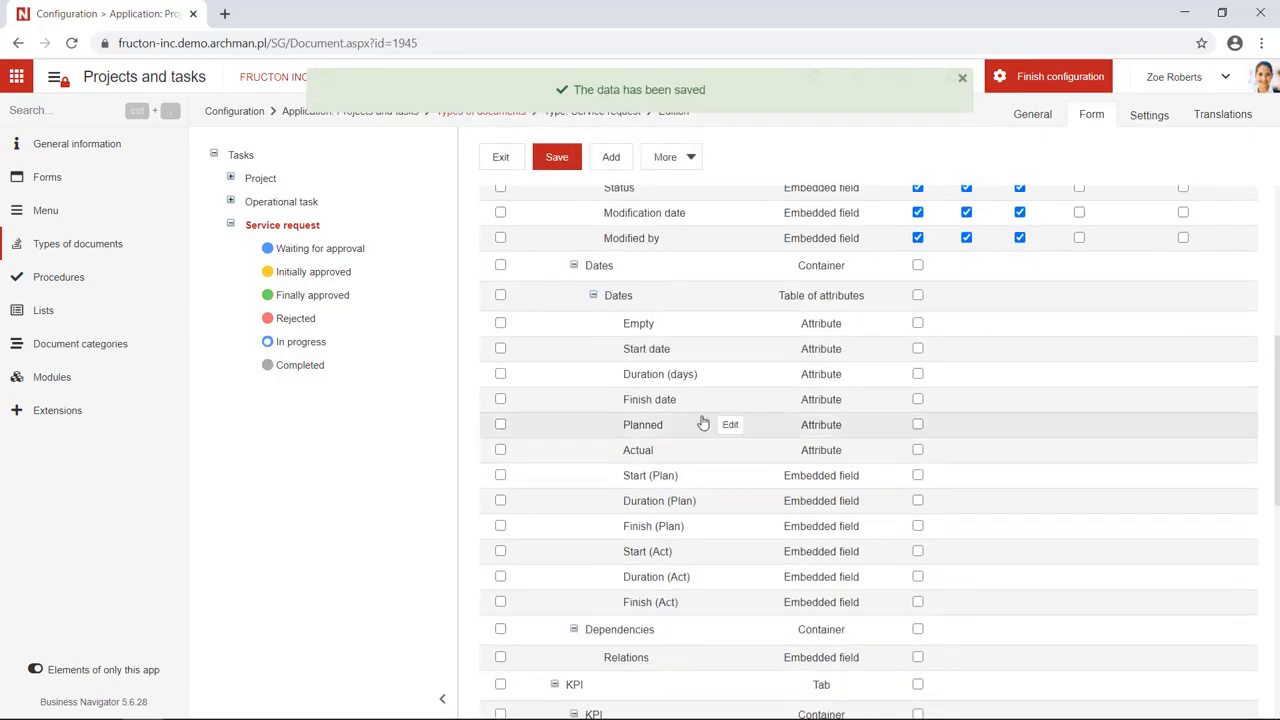
Open the General container of the "Task" form in the visual editor and collapse the configuration menu.
{"action": "left_click", "coordinate": [58, 178]}
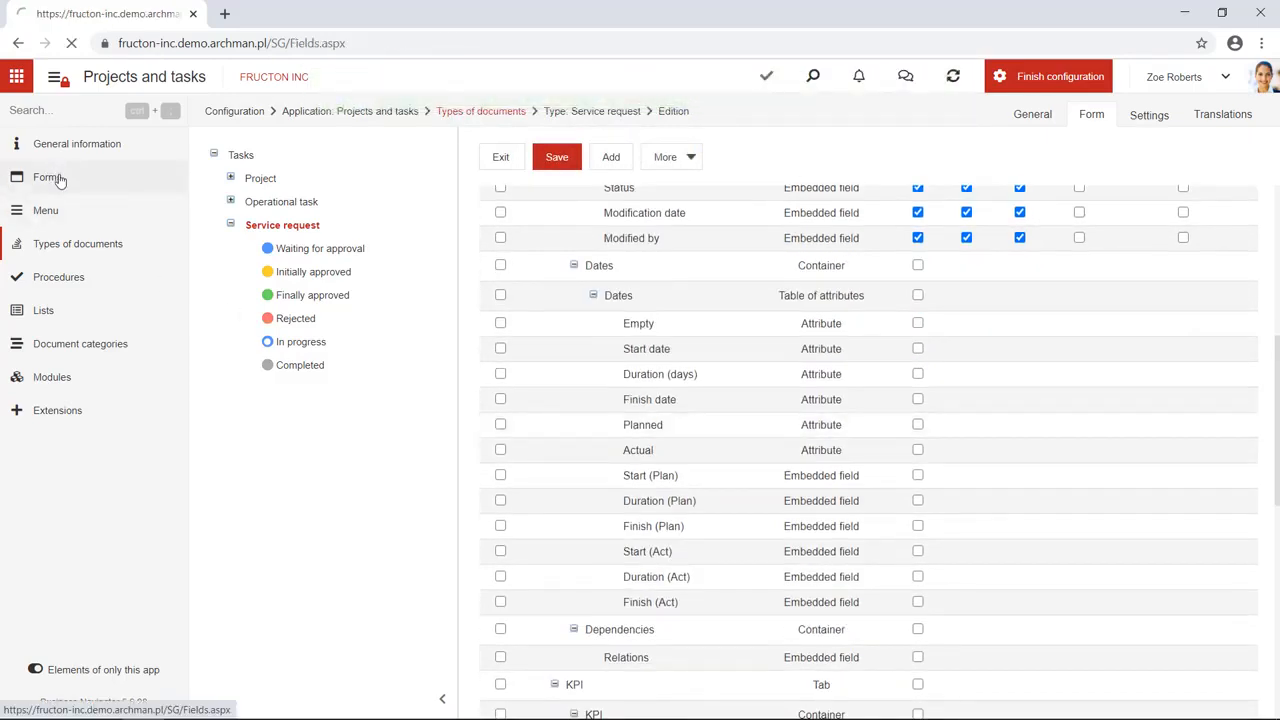
{"action": "left_click", "coordinate": [226, 266]}
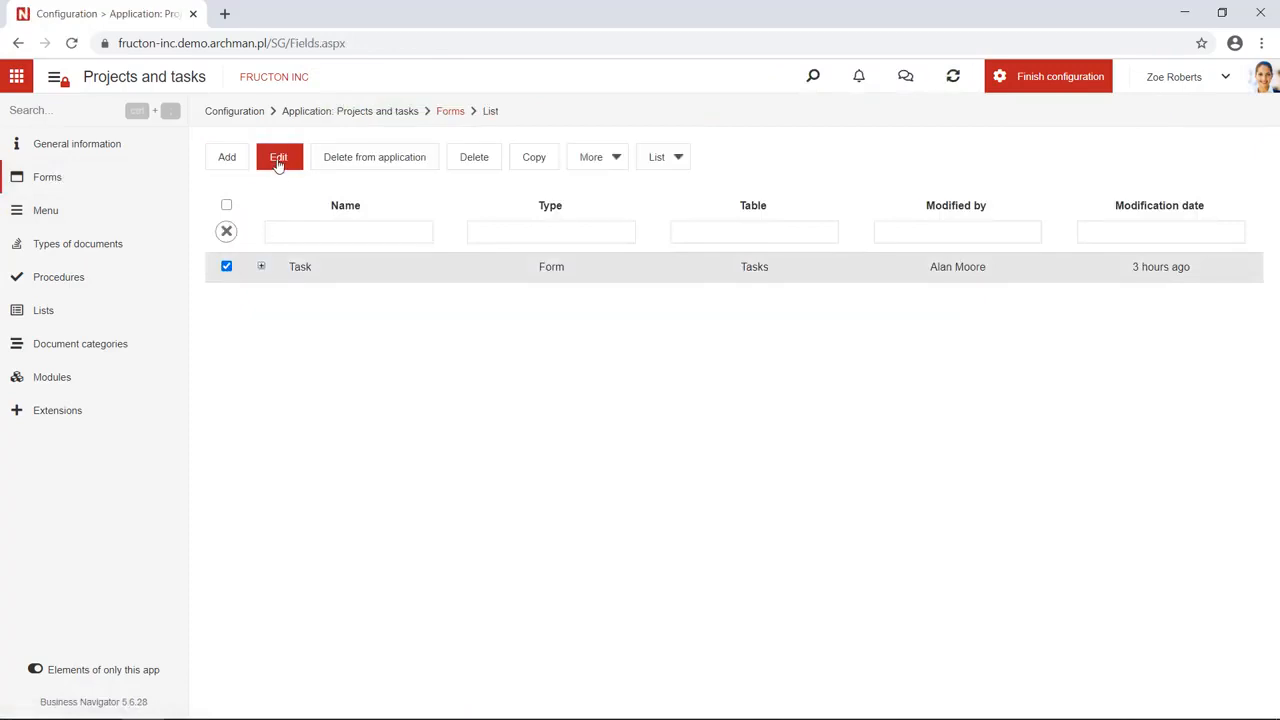
{"action": "left_click", "coordinate": [279, 160]}
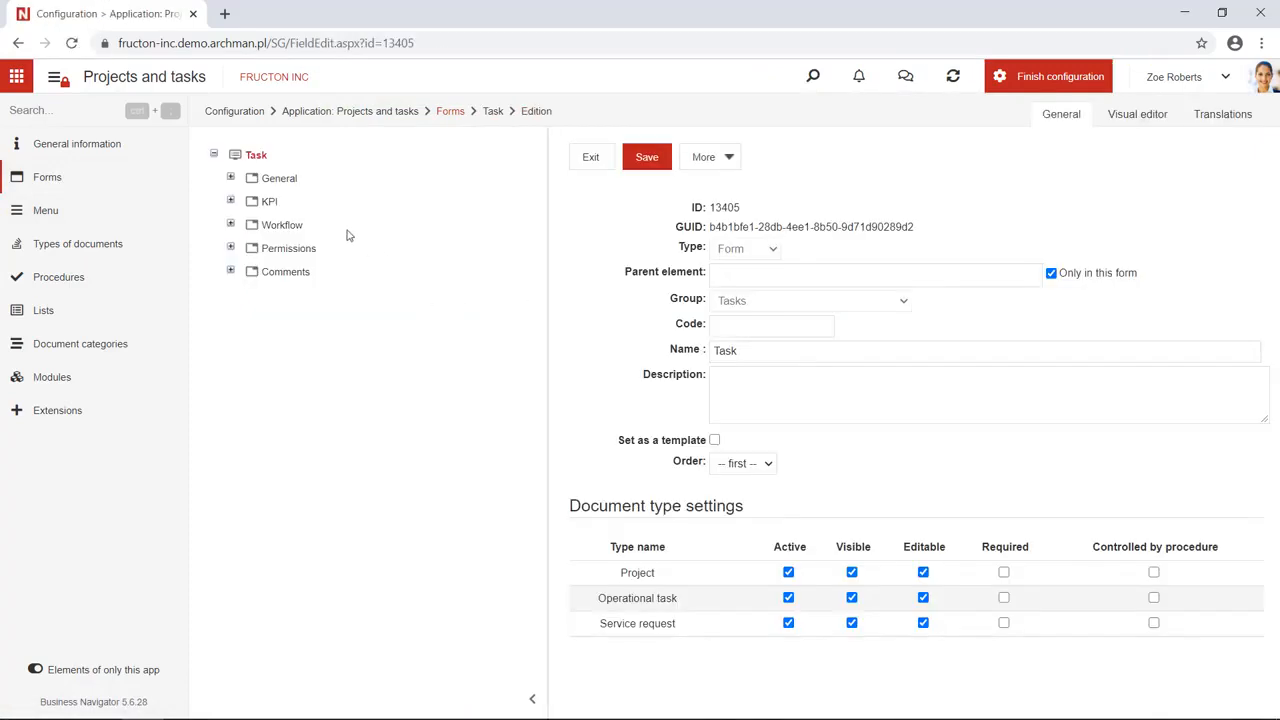
{"action": "left_click", "coordinate": [230, 178]}
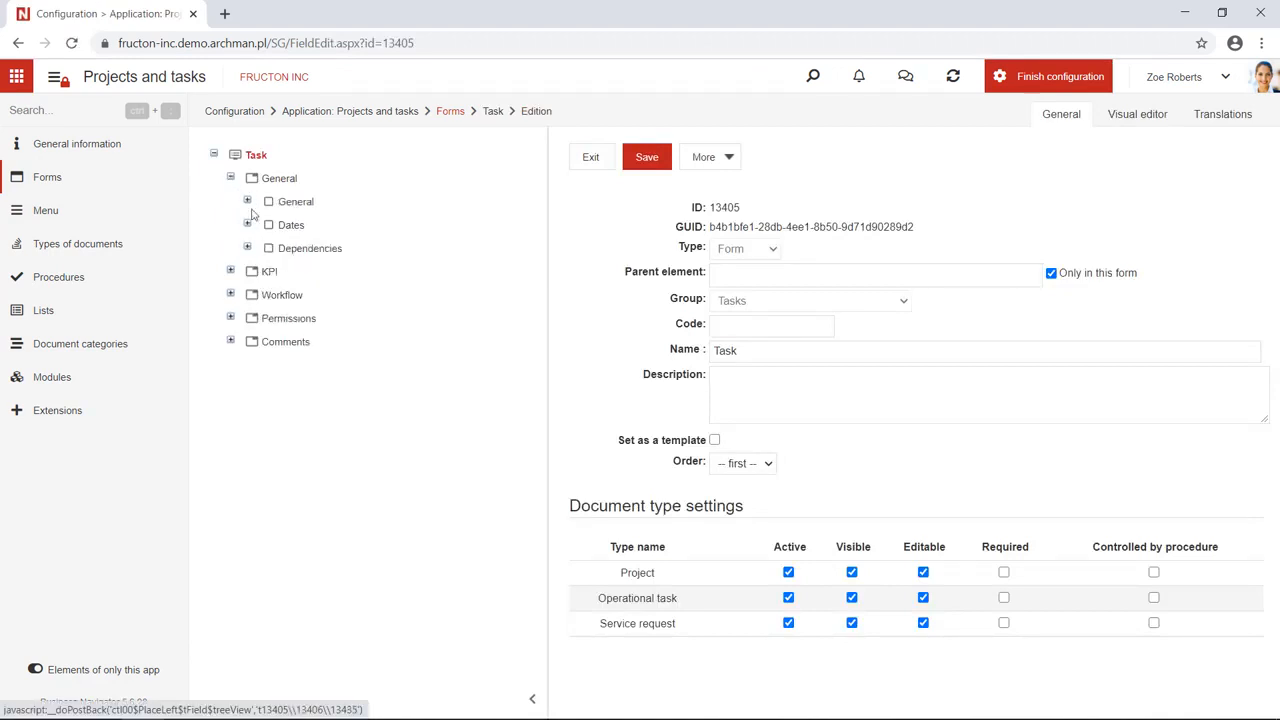
{"action": "left_click", "coordinate": [247, 201]}
{"action": "left_click", "coordinate": [298, 207]}
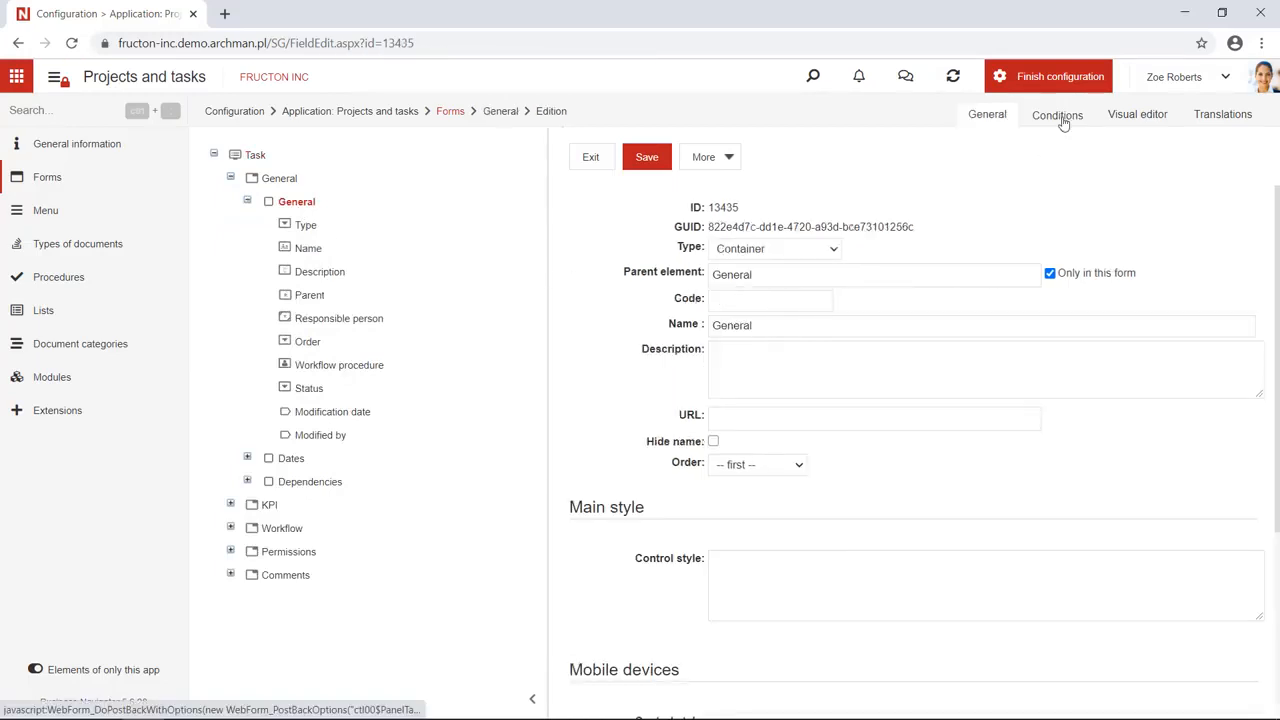
{"action": "left_click", "coordinate": [1134, 121]}
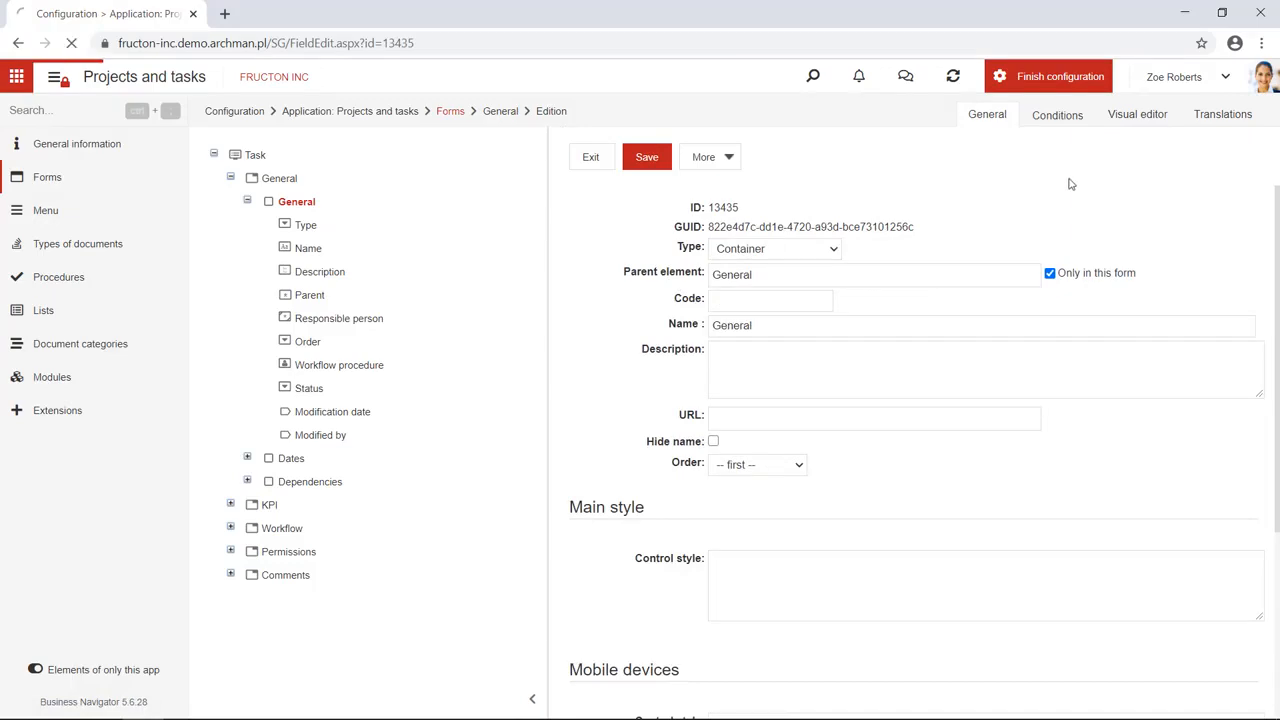
{"action": "left_click", "coordinate": [56, 77]}
Add the embedded field "Planned finish date" to the General container between Description and Parent.
{"action": "left_click", "coordinate": [106, 225]}
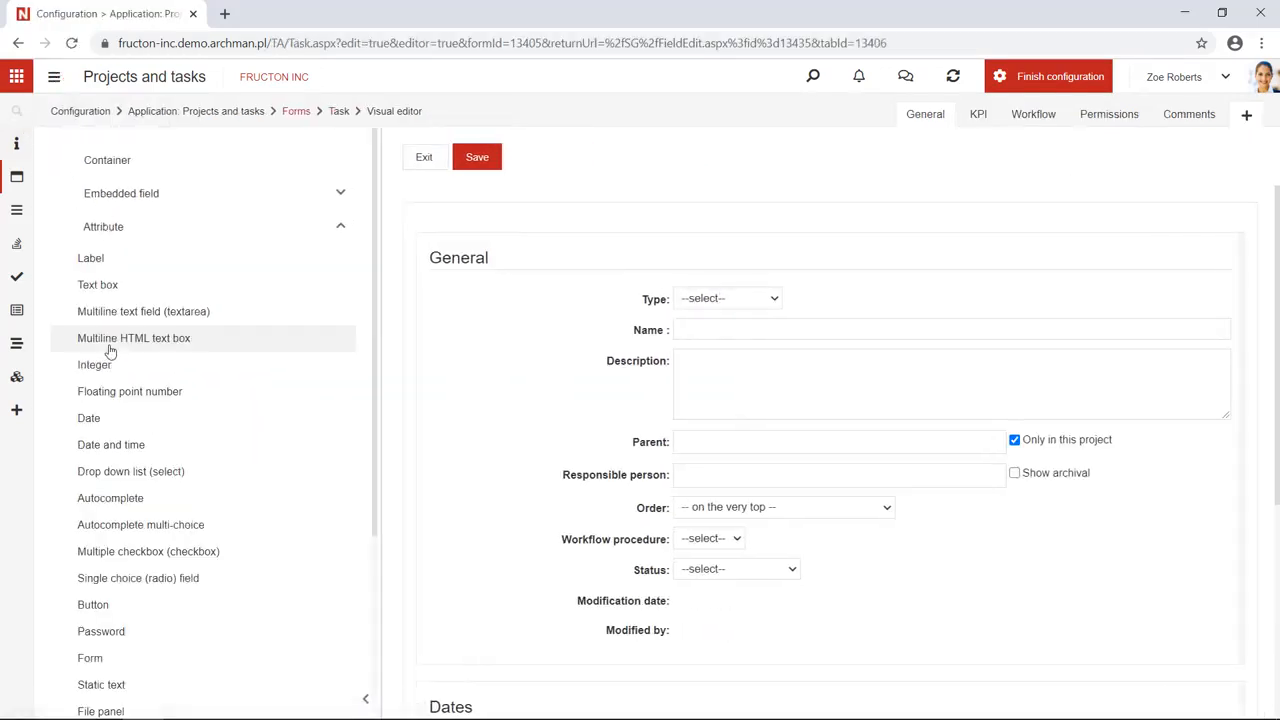
{"action": "scroll", "coordinate": [110, 366], "scroll_direction": "down", "scroll_amount": 2}
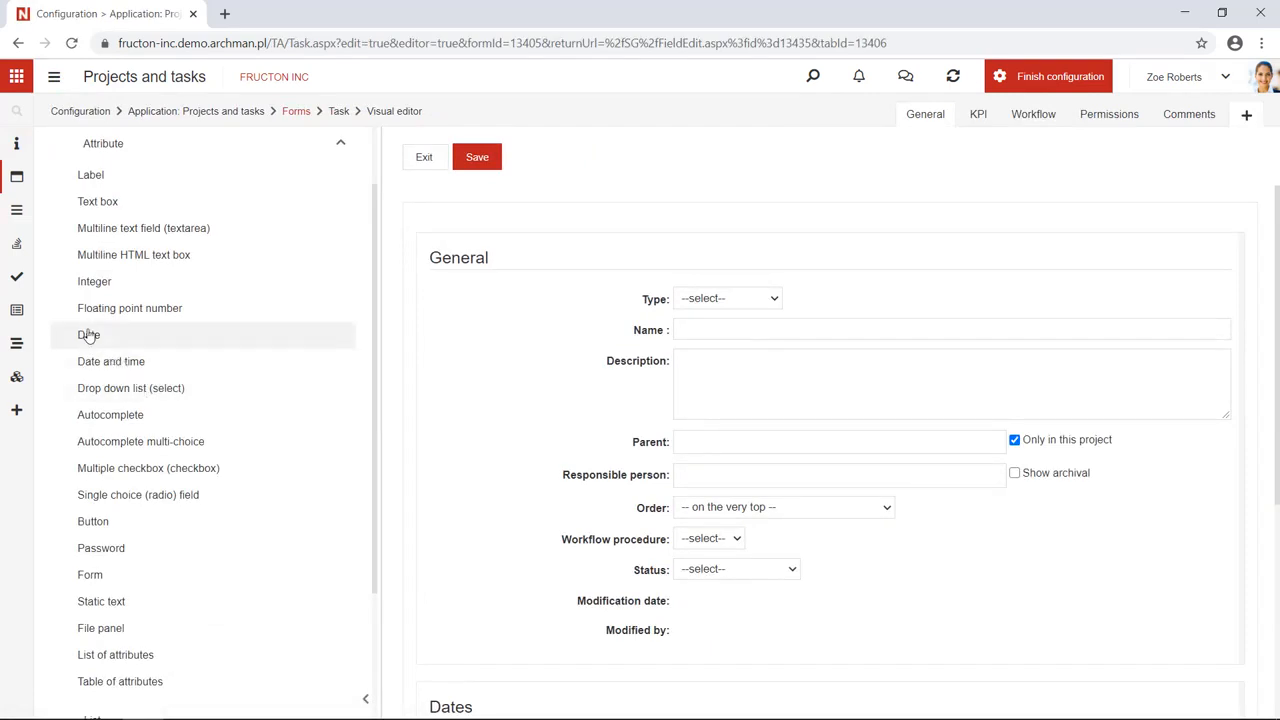
{"action": "scroll", "coordinate": [88, 335], "scroll_direction": "up", "scroll_amount": 2}
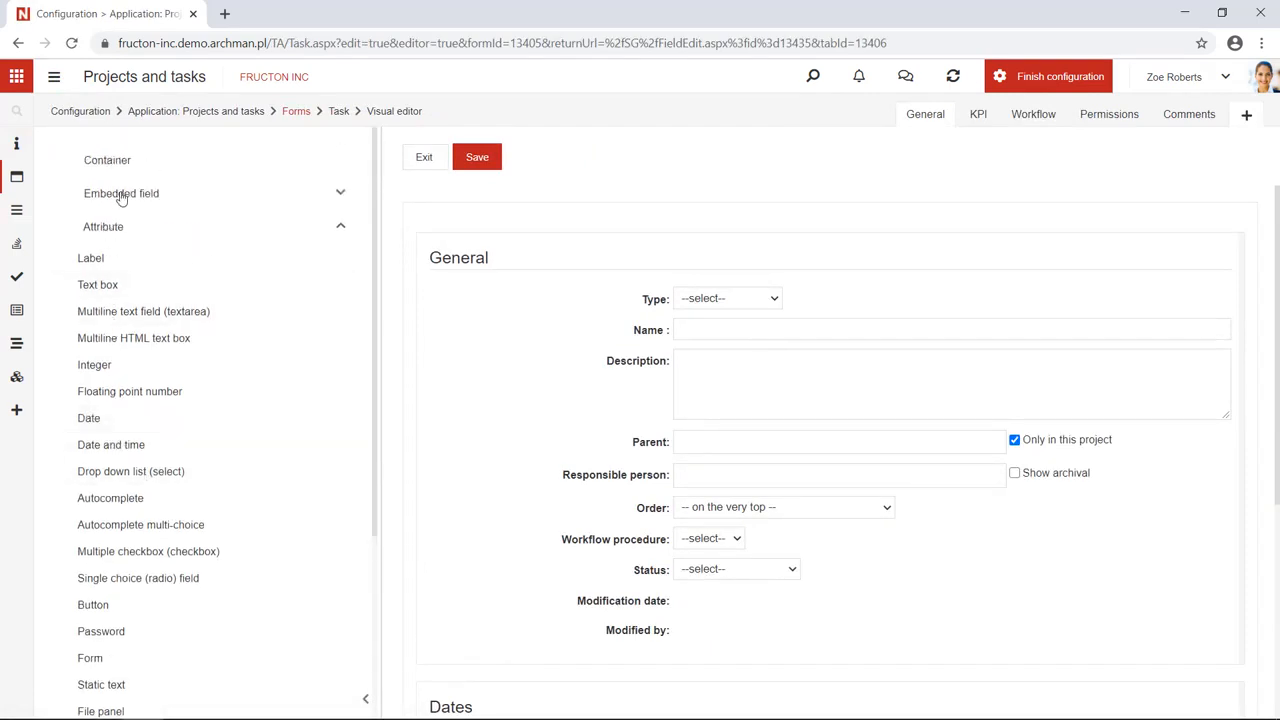
{"action": "left_click", "coordinate": [120, 194]}
{"action": "scroll", "coordinate": [143, 417], "scroll_direction": "down", "scroll_amount": 3}
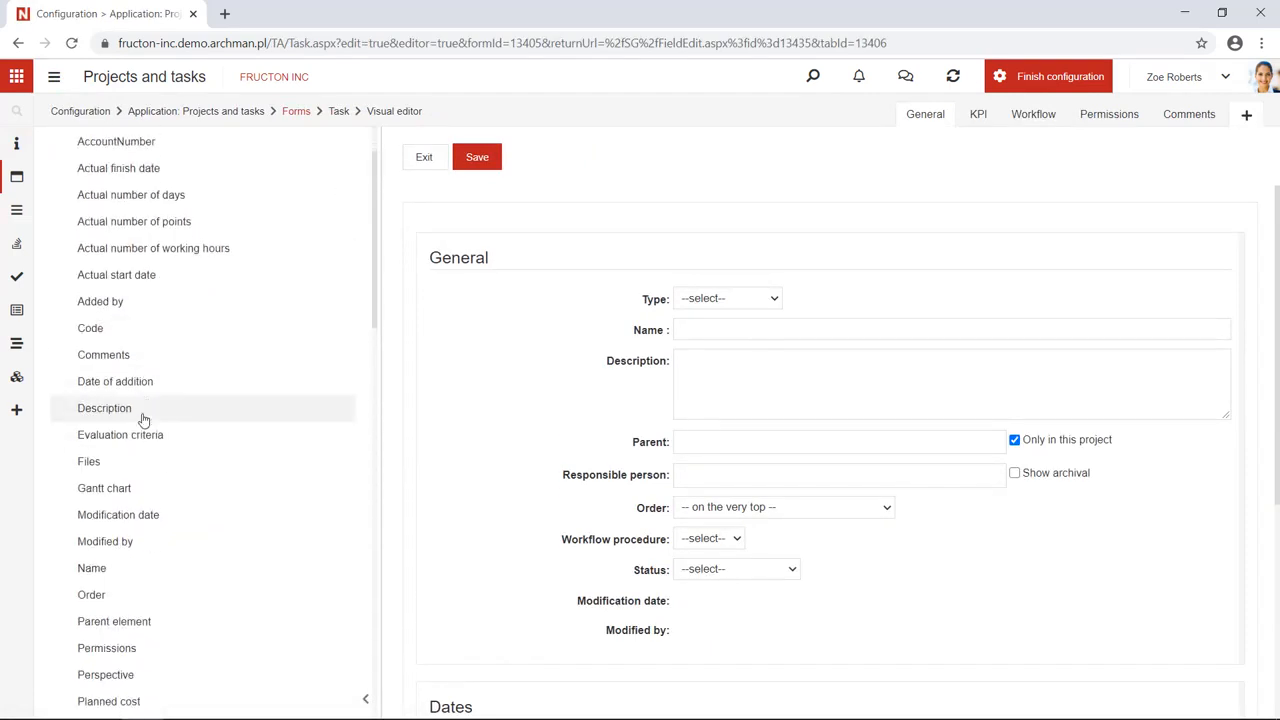
{"action": "scroll", "coordinate": [143, 424], "scroll_direction": "down", "scroll_amount": 3}
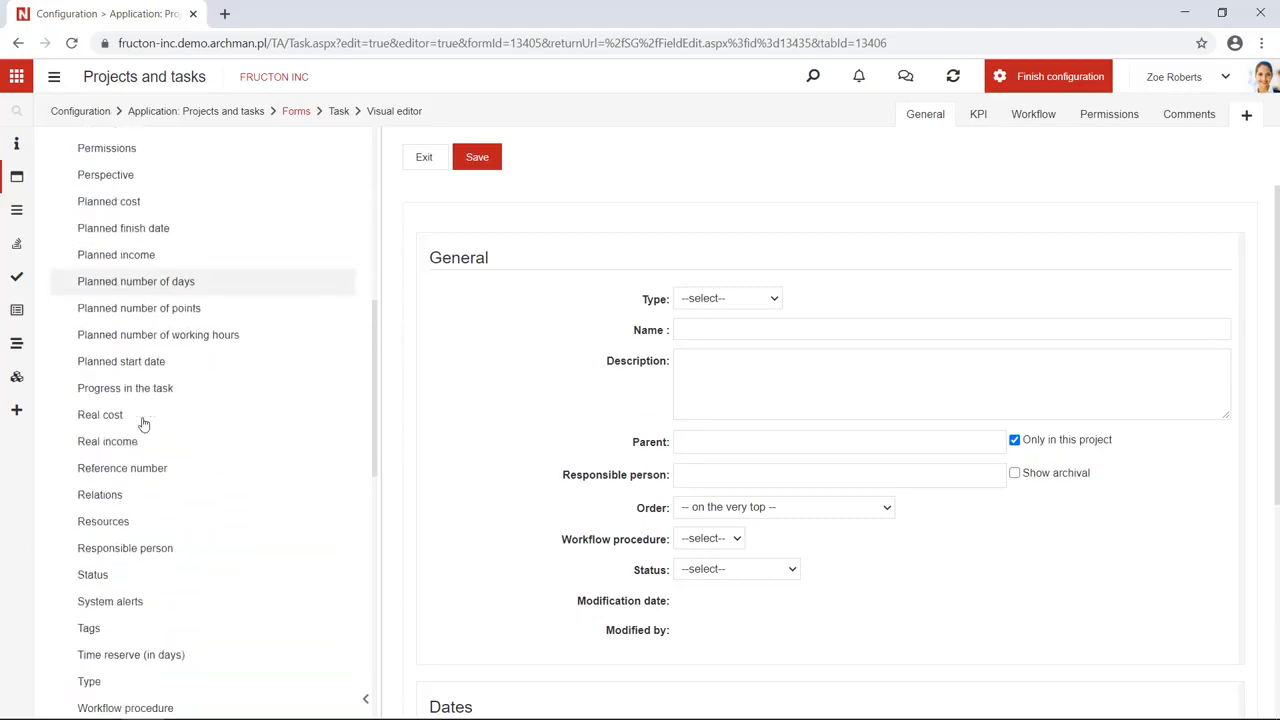
{"action": "scroll", "coordinate": [143, 424], "scroll_direction": "down", "scroll_amount": 1}
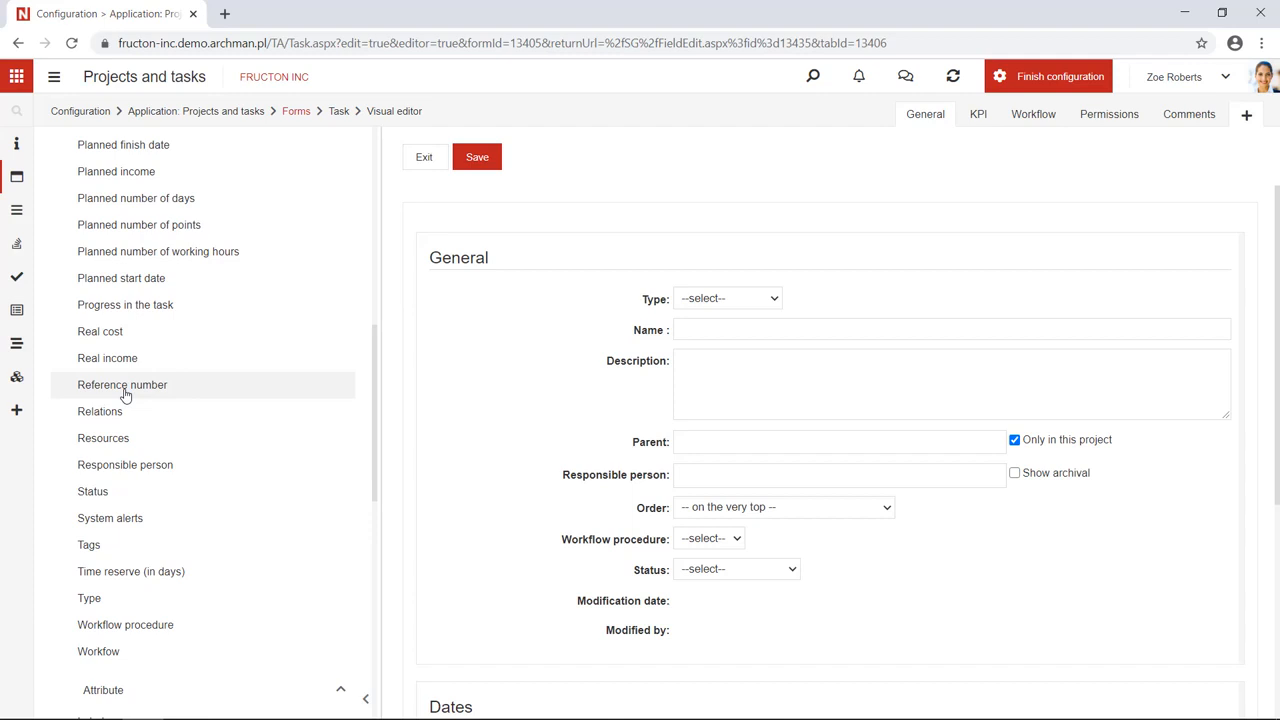
{"action": "scroll", "coordinate": [129, 315], "scroll_direction": "up", "scroll_amount": 1}
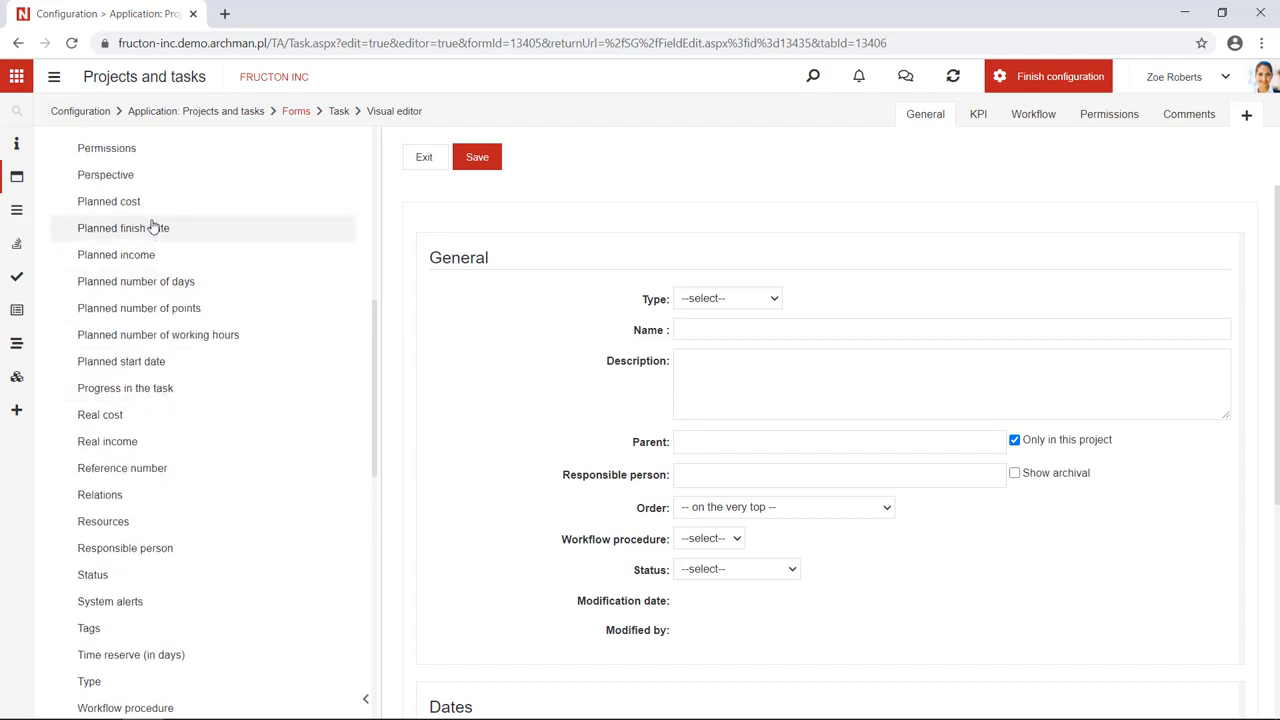
{"action": "left_click_drag", "start_coordinate": [141, 235], "coordinate": [663, 457]}
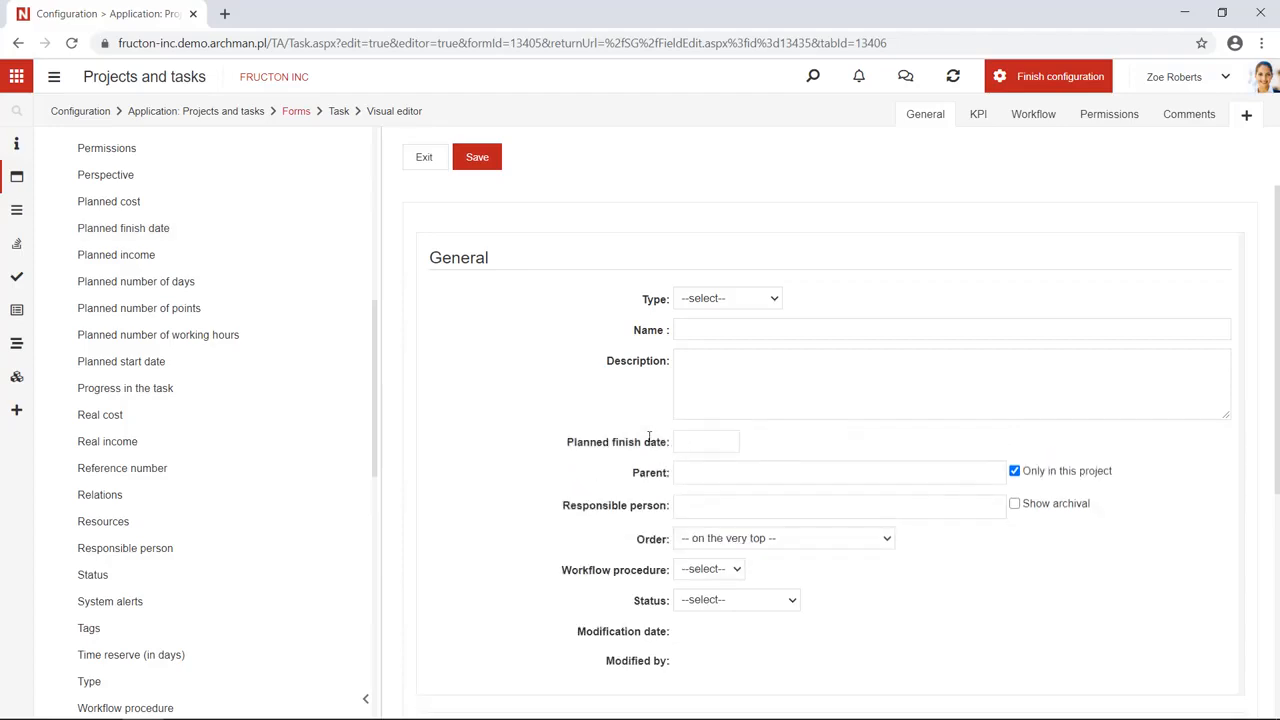
Rename the label of the added "Planned finish date" field to "Estimated date".
{"action": "double_click", "coordinate": [641, 444]}
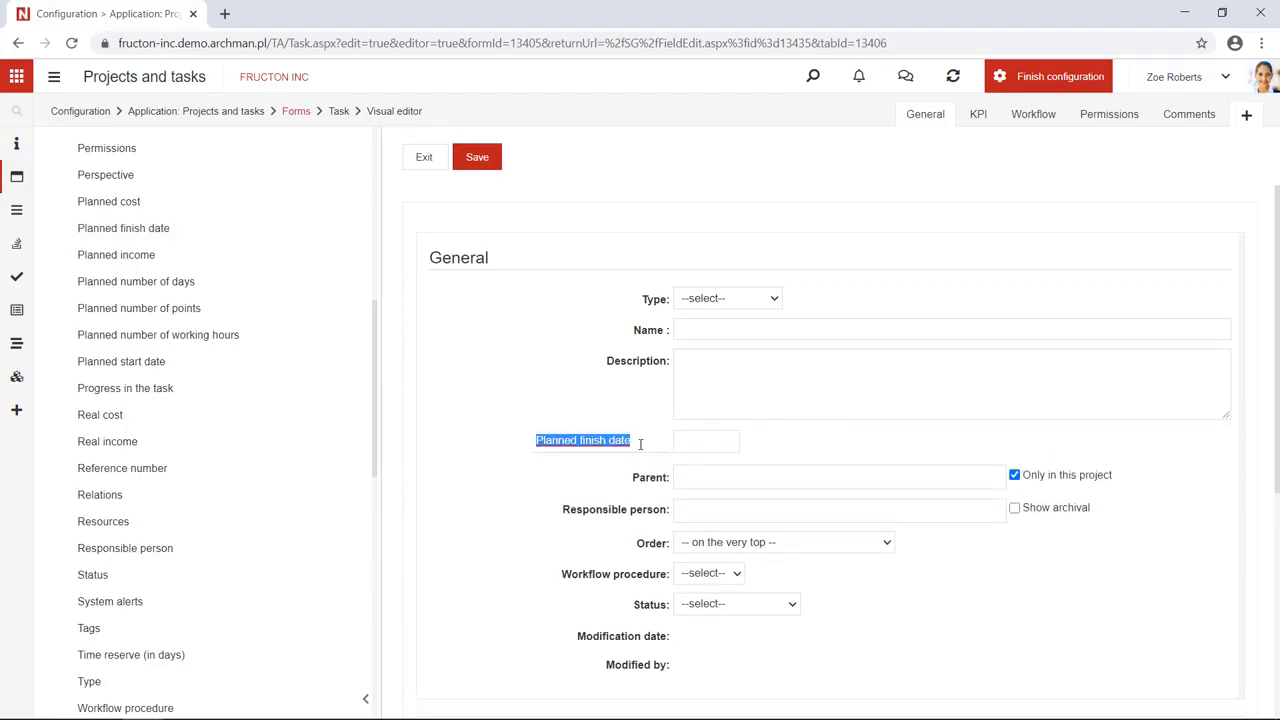
{"action": "type", "text": "Estimated"}
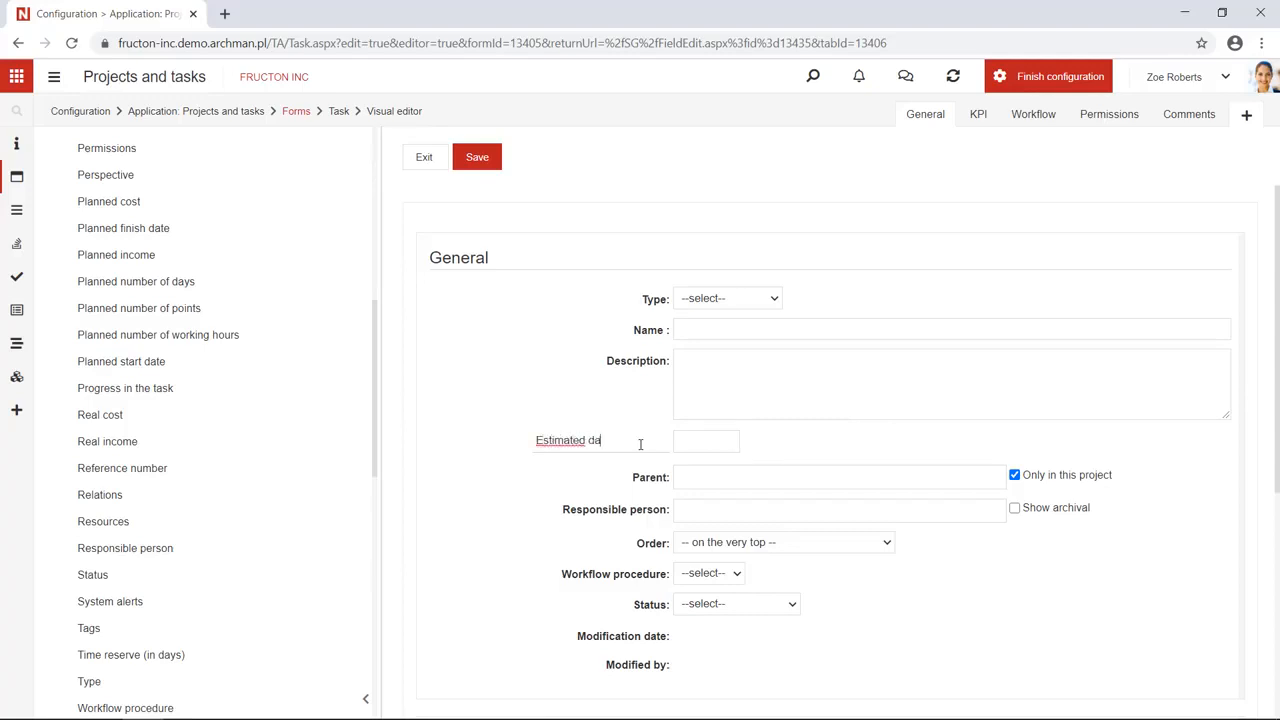
{"action": "left_click", "coordinate": [720, 459]}
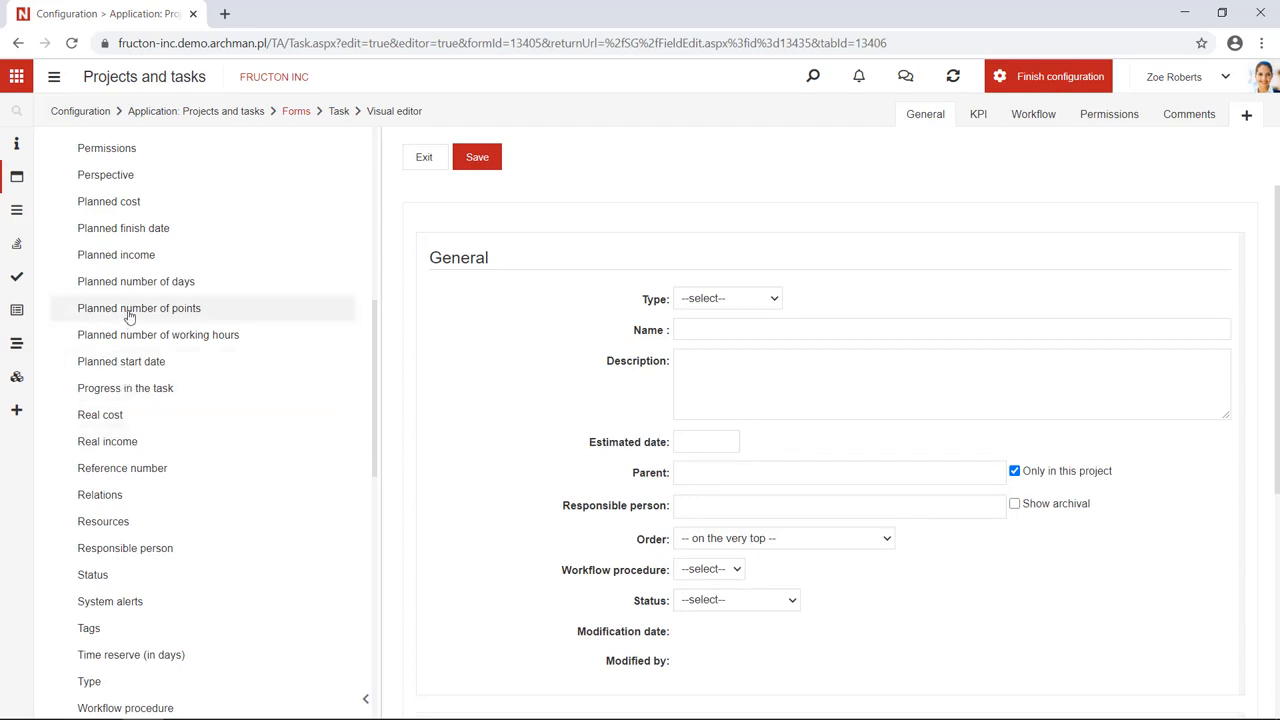
Add the embedded field "Actual finish date" to the General container directly below "Estimated date".
{"action": "scroll", "coordinate": [134, 480], "scroll_direction": "down", "scroll_amount": 2}
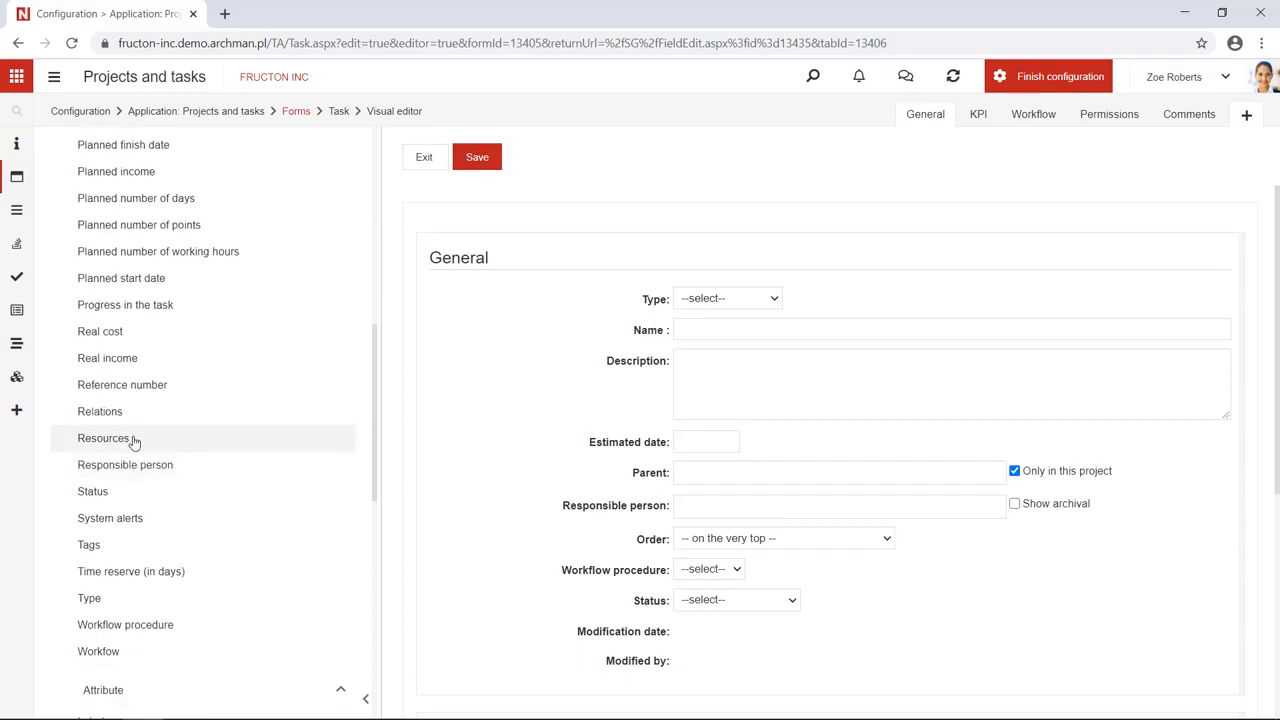
{"action": "scroll", "coordinate": [134, 448], "scroll_direction": "up", "scroll_amount": 6}
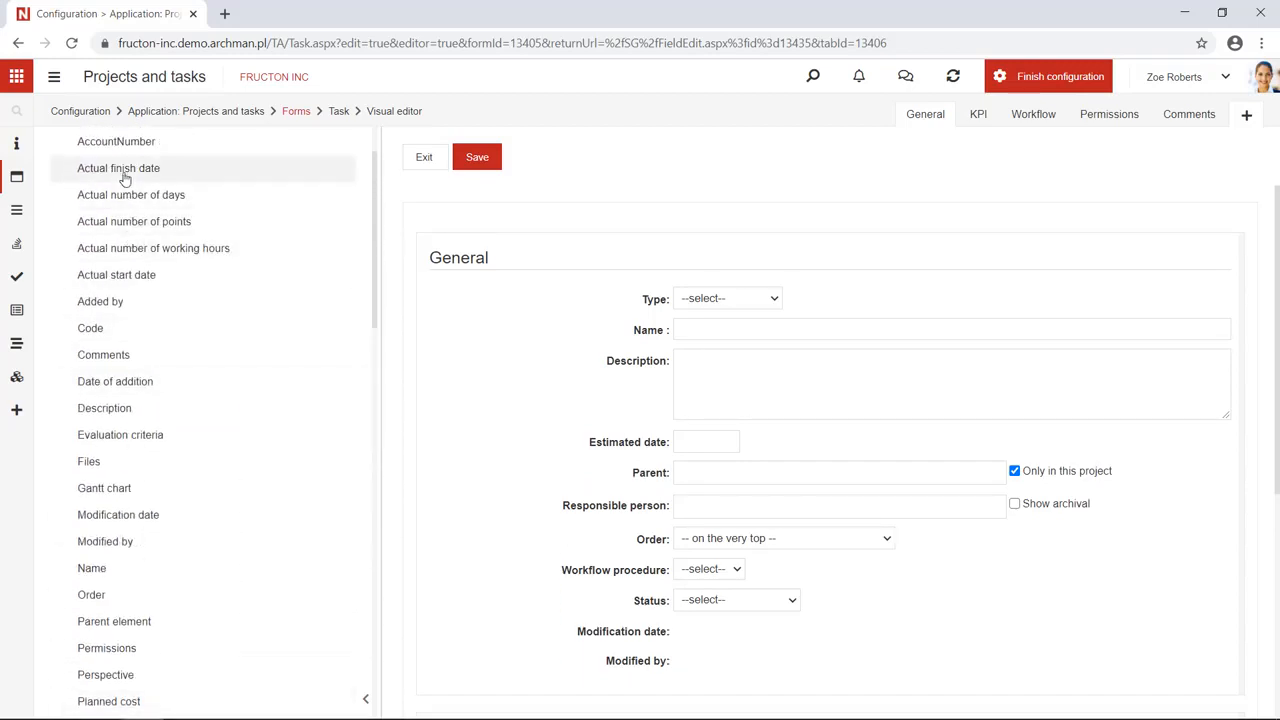
{"action": "left_click_drag", "start_coordinate": [120, 172], "coordinate": [645, 467]}
Shorten the label of the "Actual finish date" field to "Actual date".
{"action": "double_click", "coordinate": [642, 477]}
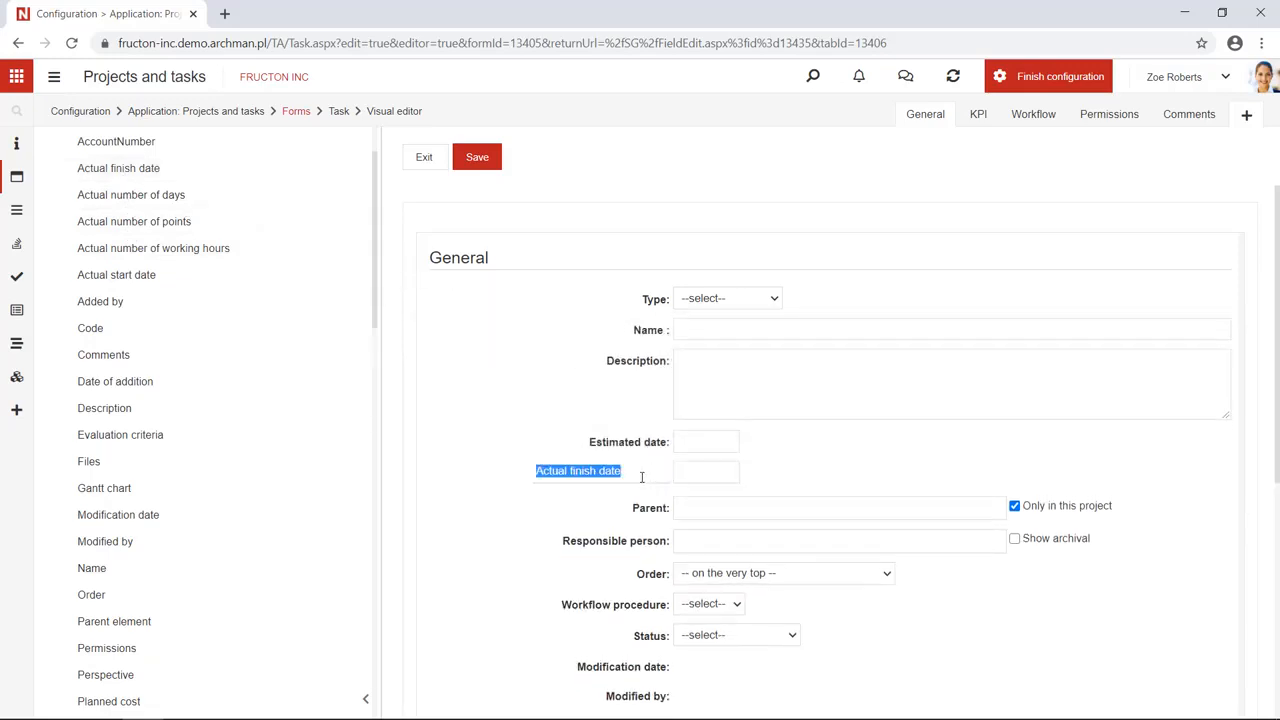
{"action": "left_click", "coordinate": [592, 470]}
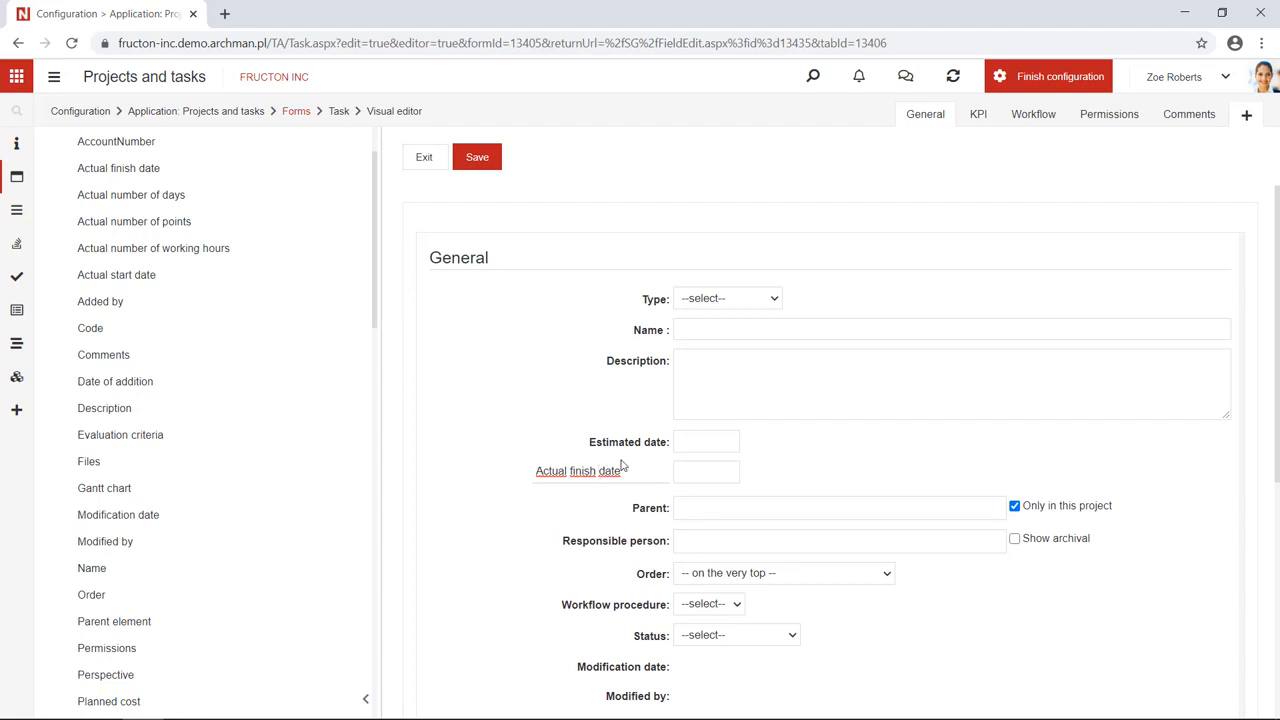
{"action": "key", "text": "BackSpace"}
{"action": "key", "text": "BackSpace"}
{"action": "key", "text": "BackSpace"}
{"action": "key", "text": "BackSpace"}
{"action": "key", "text": "BackSpace"}
{"action": "key", "text": "BackSpace"}
{"action": "key", "text": "BackSpace"}
{"action": "left_click", "coordinate": [907, 455]}
Make the "Actual date" field active, visible and editable for the Service request type only, and save its settings.
{"action": "scroll", "coordinate": [720, 465], "scroll_direction": "down", "scroll_amount": 1}
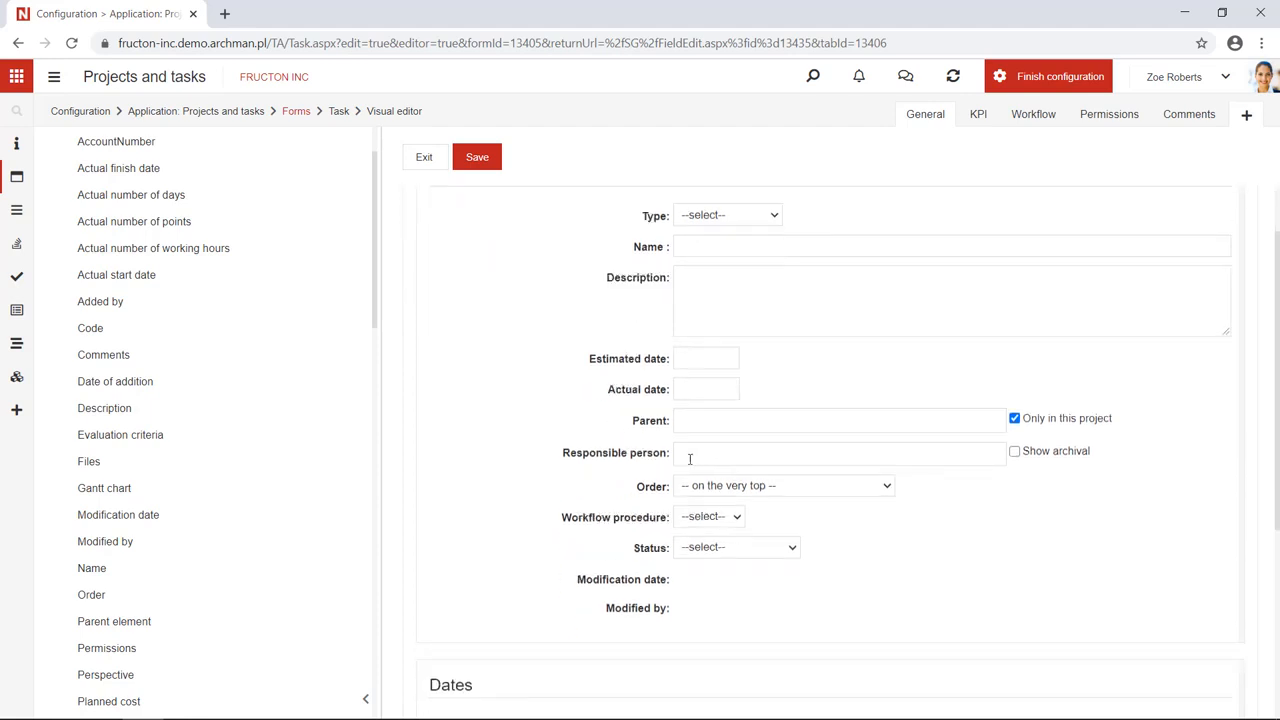
{"action": "right_click", "coordinate": [654, 386]}
{"action": "left_click", "coordinate": [672, 400]}
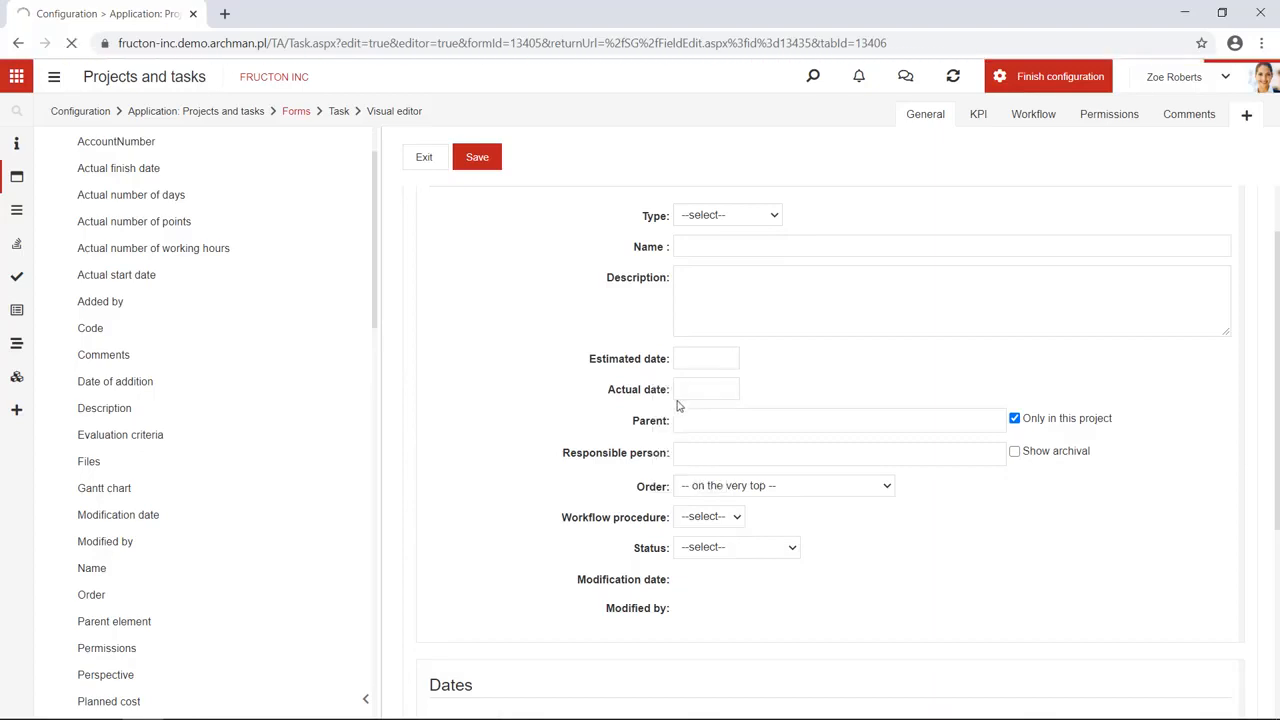
{"action": "scroll", "coordinate": [640, 460], "scroll_direction": "down", "scroll_amount": 5}
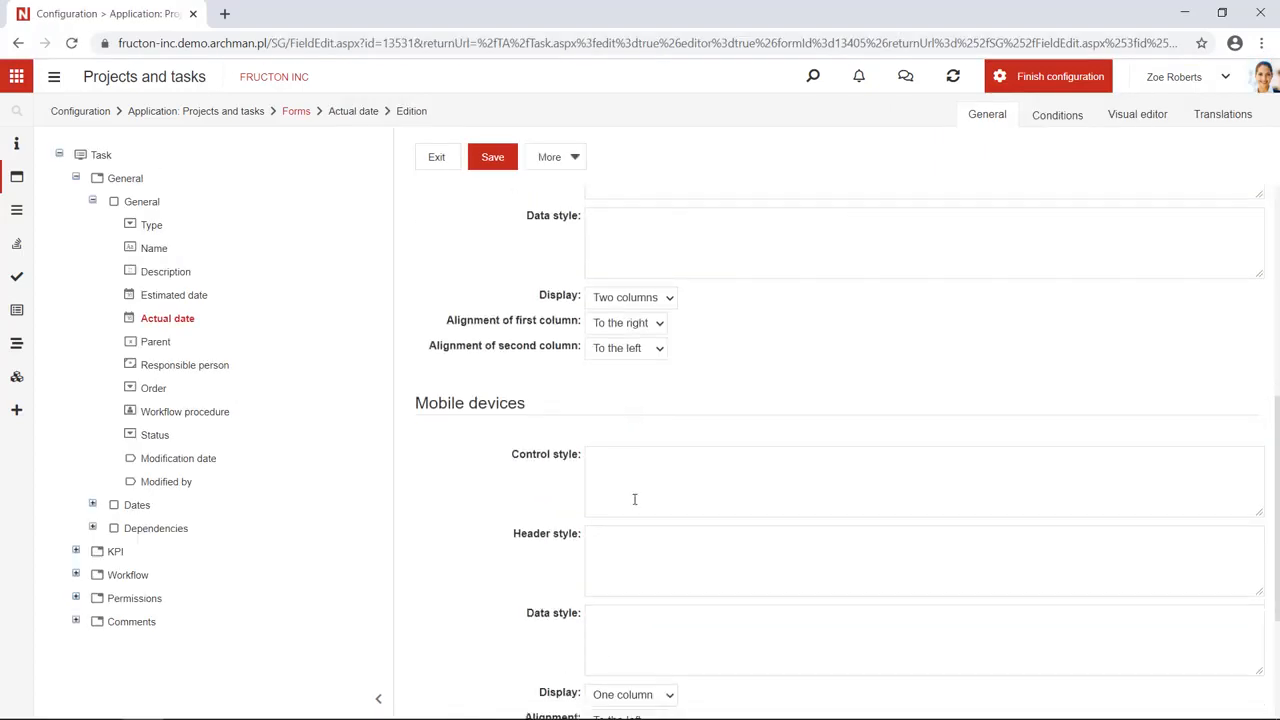
{"action": "scroll", "coordinate": [634, 499], "scroll_direction": "down", "scroll_amount": 2}
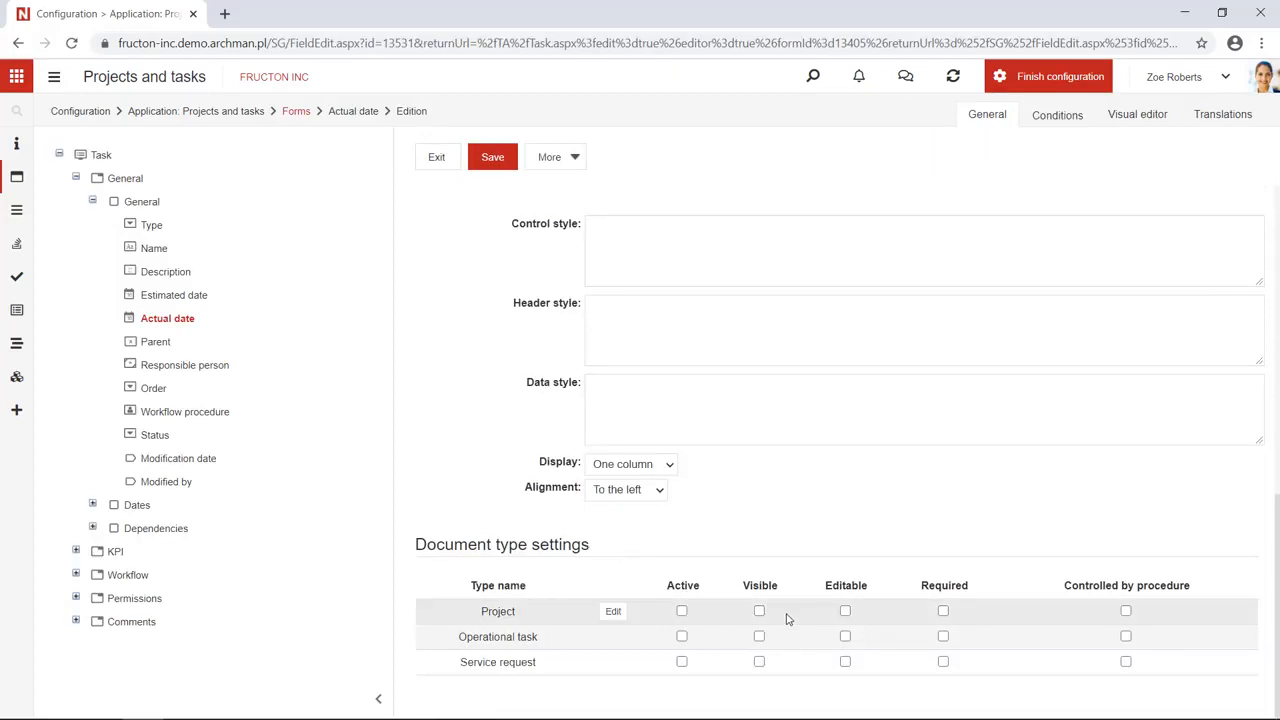
{"action": "left_click", "coordinate": [845, 663]}
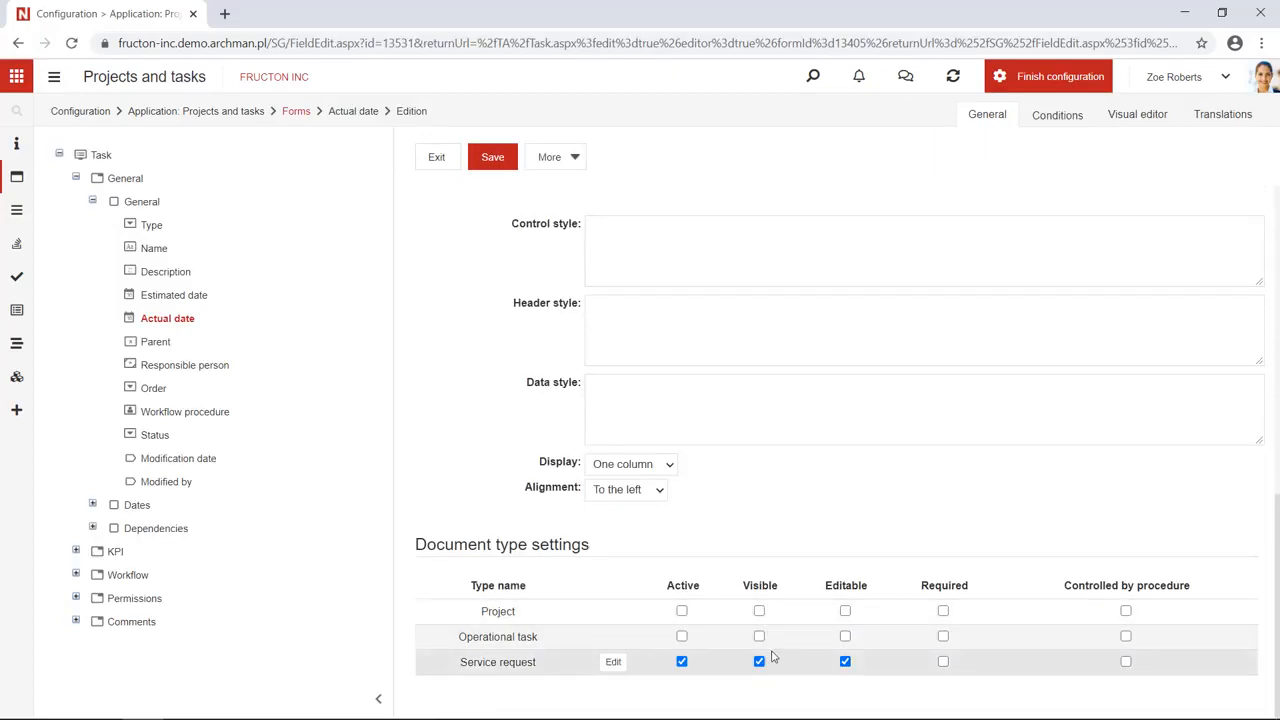
{"action": "left_click", "coordinate": [488, 166]}
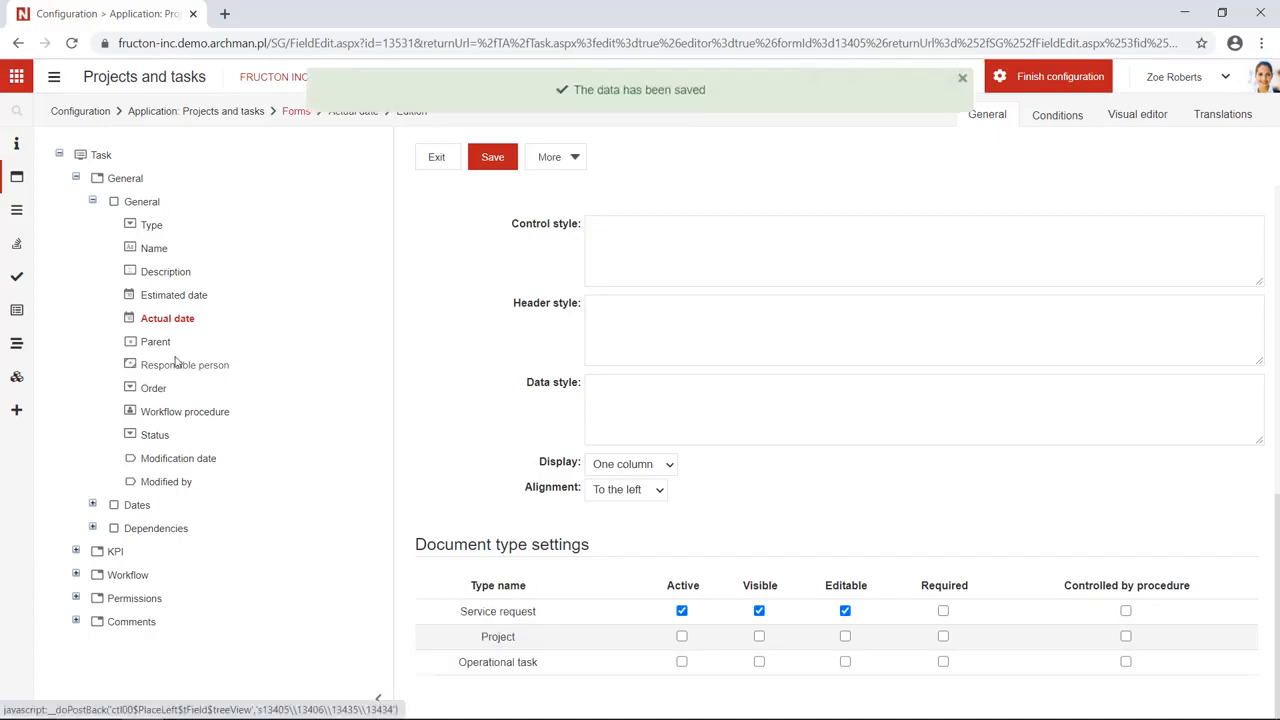
Make the "Estimated date" field active, visible and editable for the Service request type only, and save its settings.
{"action": "left_click", "coordinate": [170, 295]}
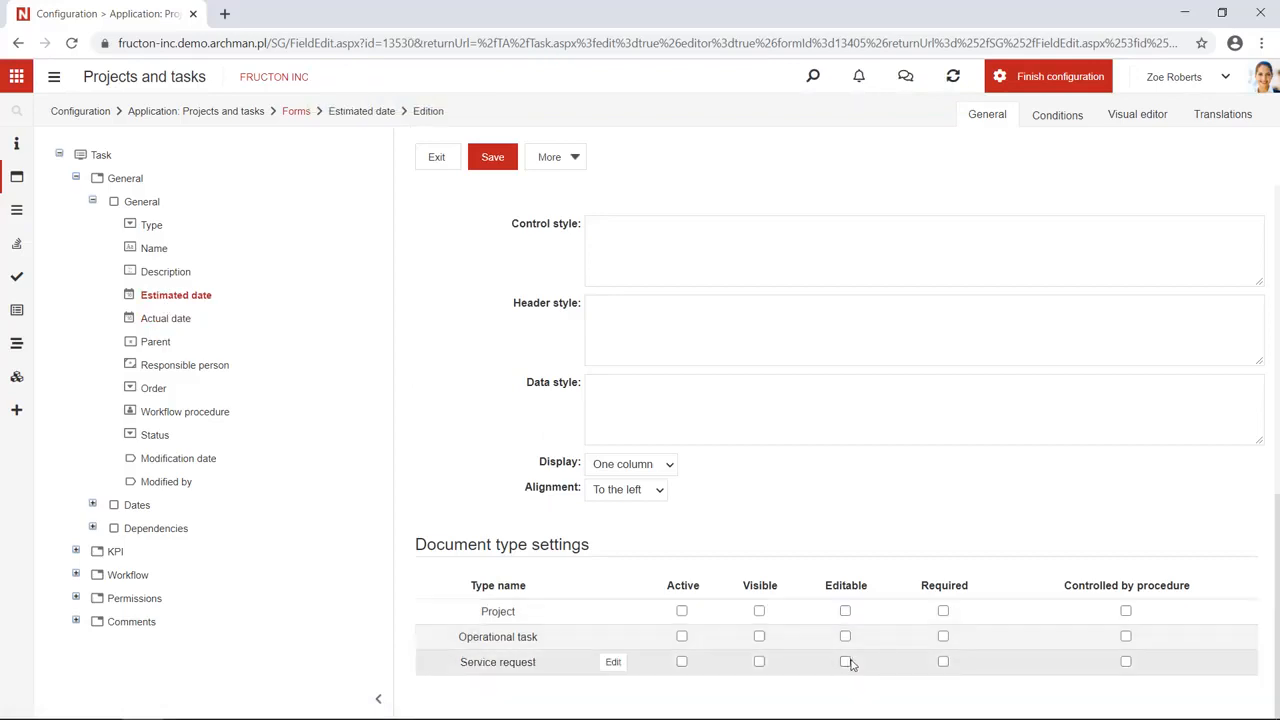
{"action": "left_click", "coordinate": [845, 662]}
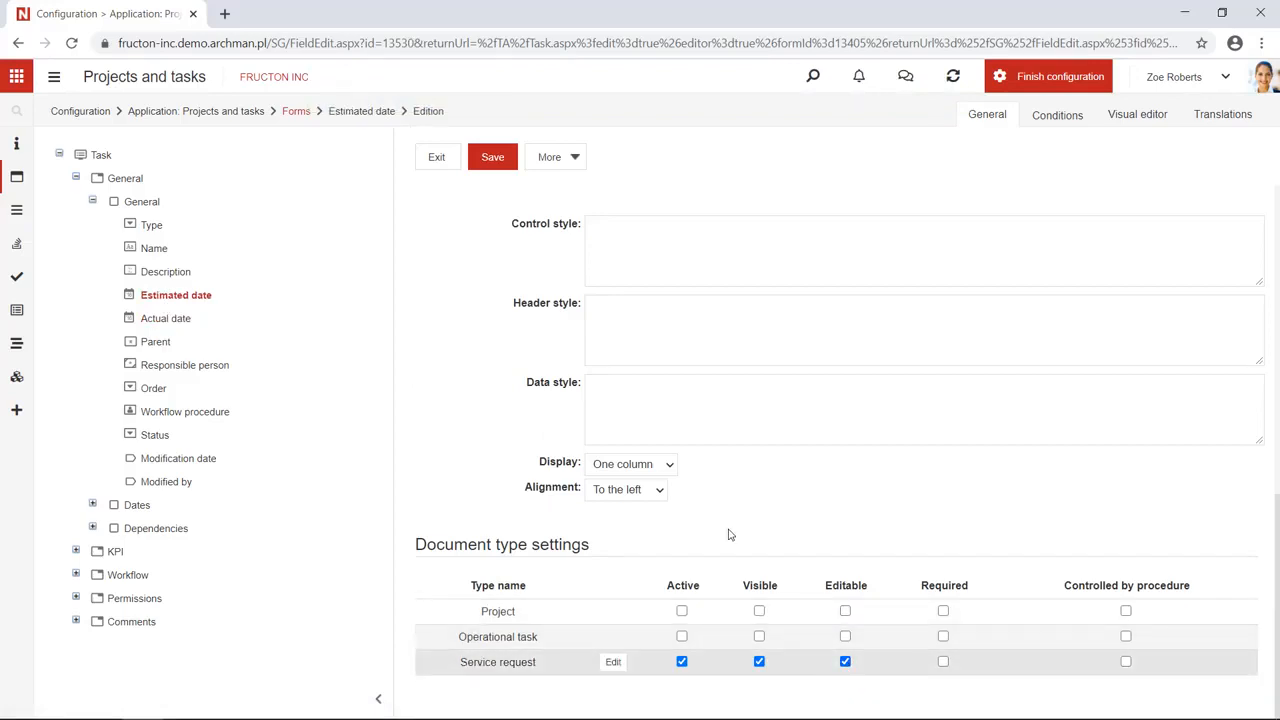
{"action": "left_click", "coordinate": [493, 162]}
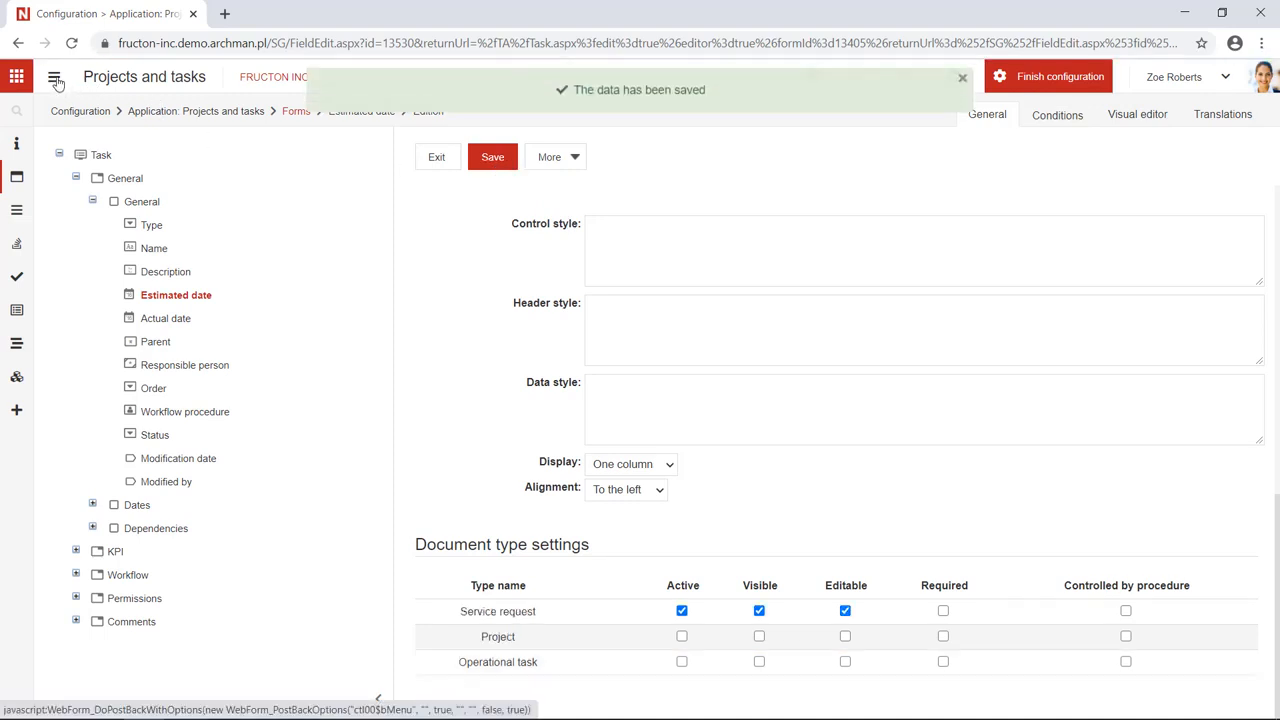
Duplicate the "Task at the workmate's initiative" procedure in the application's list of procedures.
{"action": "left_click", "coordinate": [55, 80]}
{"action": "left_click", "coordinate": [50, 280]}
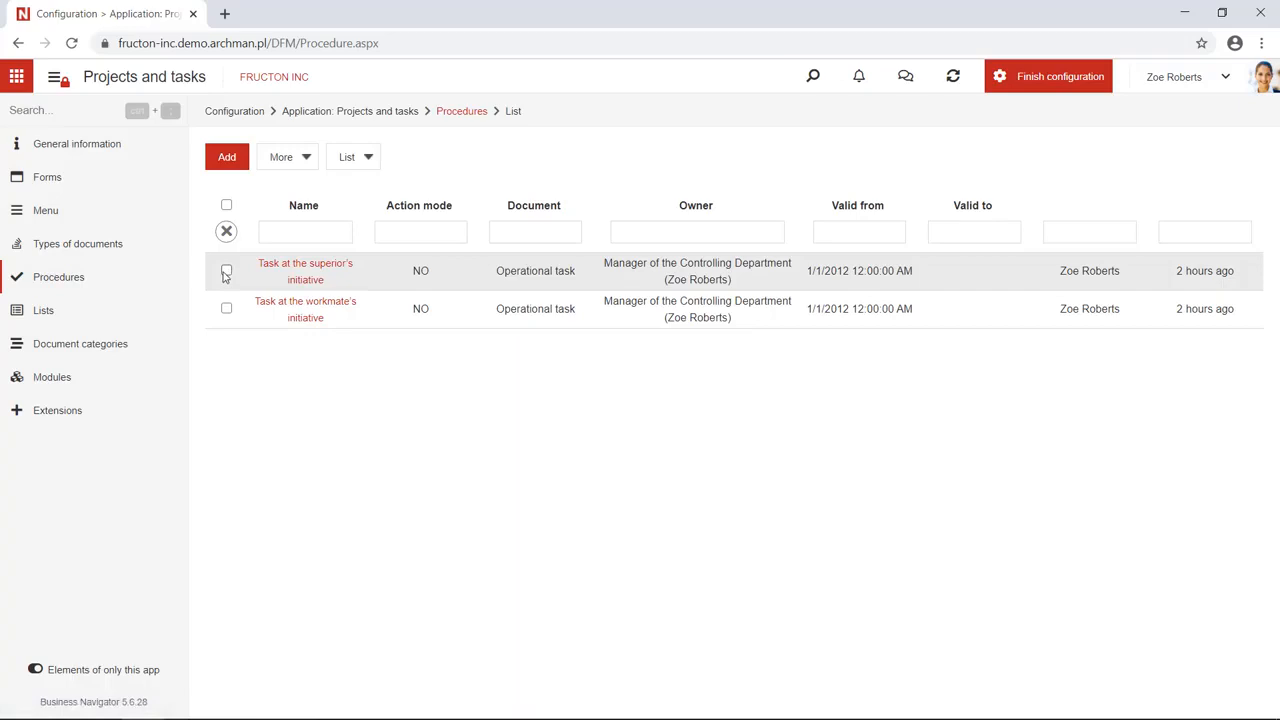
{"action": "left_click", "coordinate": [226, 272]}
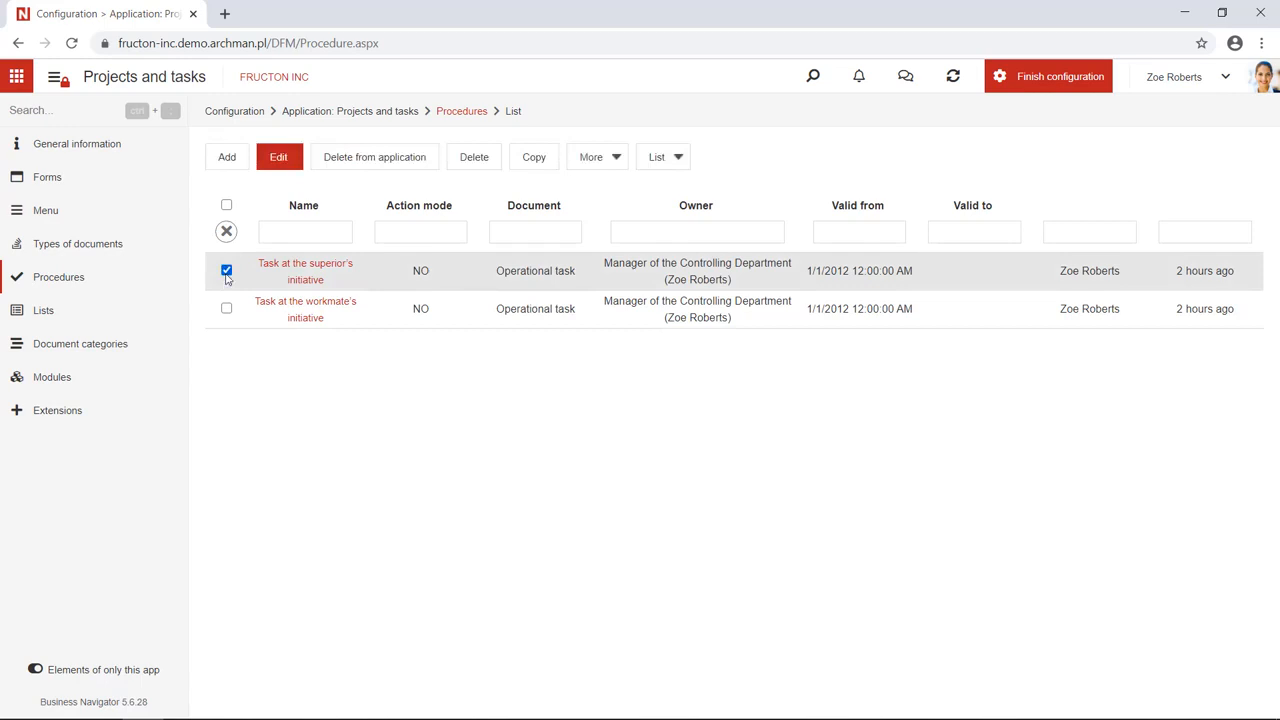
{"action": "left_click", "coordinate": [226, 272]}
{"action": "left_click", "coordinate": [226, 309]}
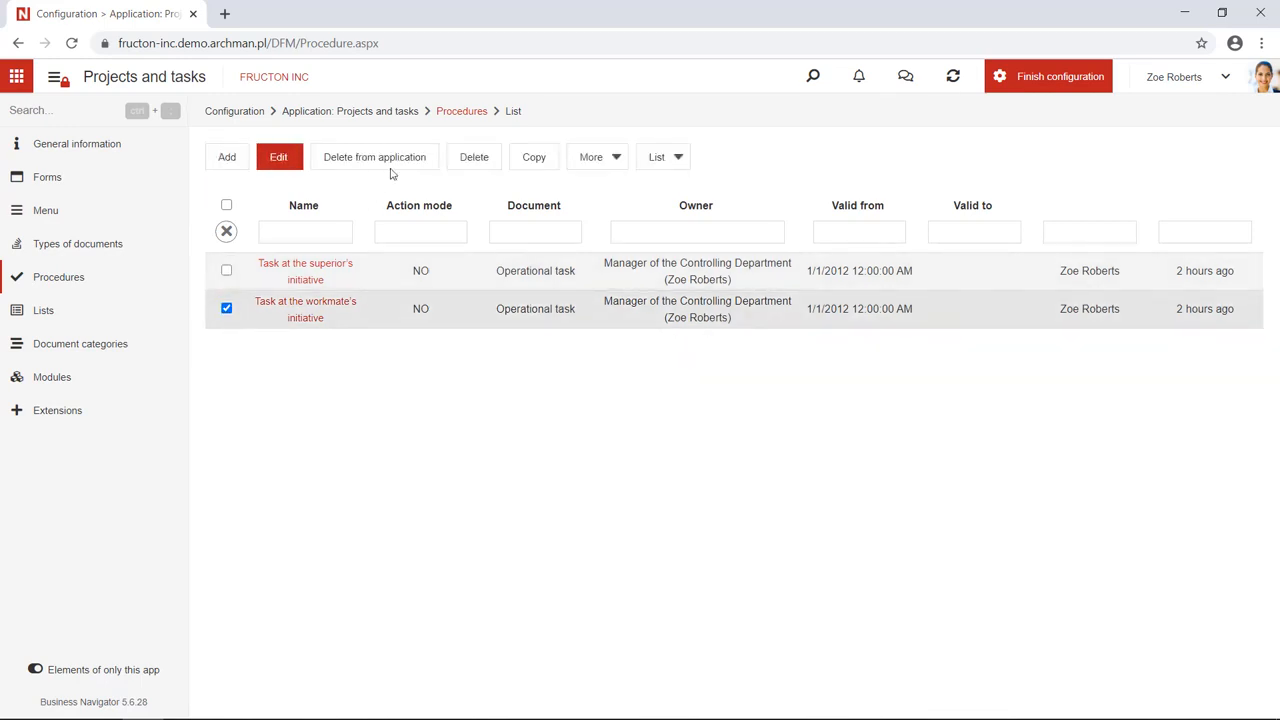
{"action": "left_click", "coordinate": [522, 160]}
Open the copied procedure for editing and rename it "Service request workflow".
{"action": "left_click", "coordinate": [328, 270]}
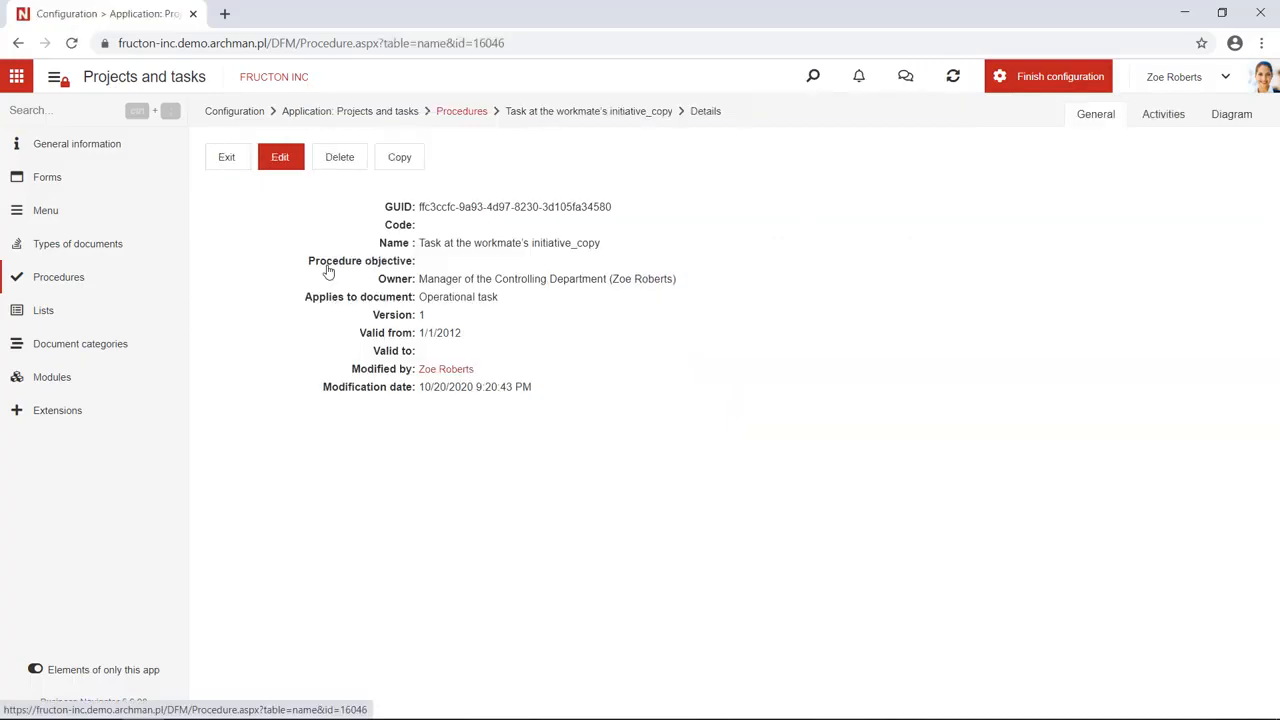
{"action": "left_click", "coordinate": [283, 155]}
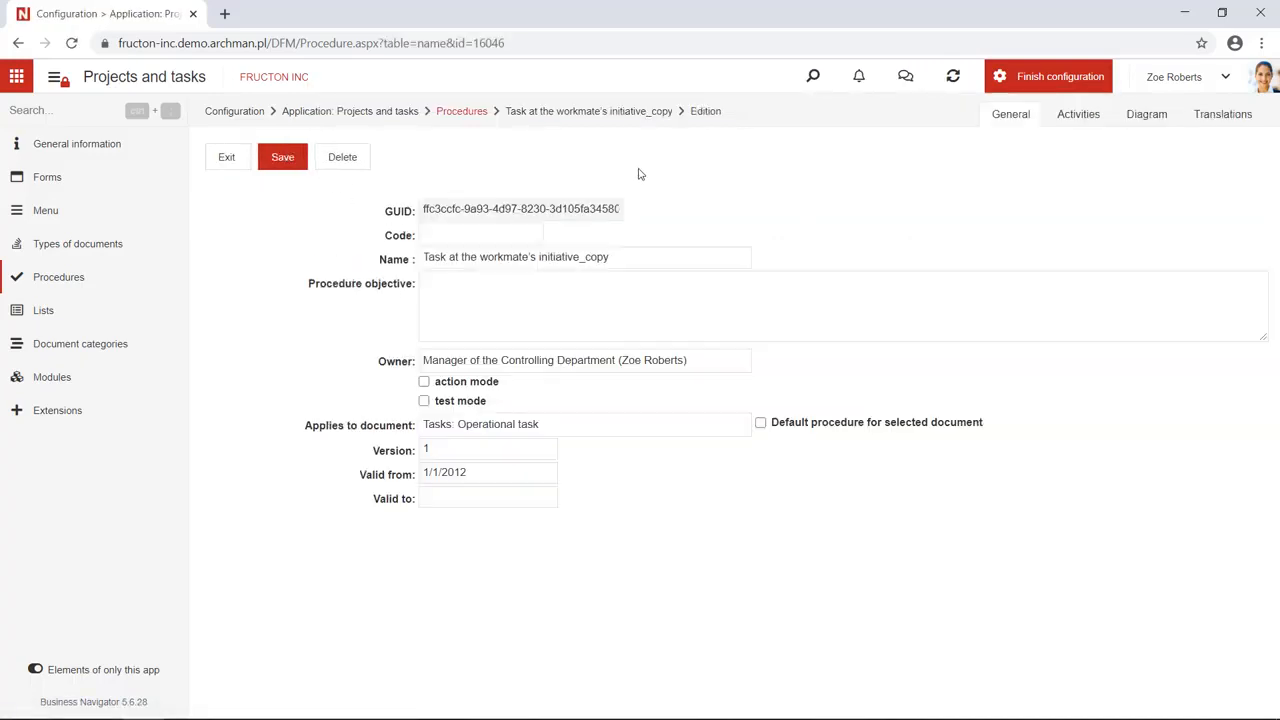
{"action": "left_click", "coordinate": [1076, 114]}
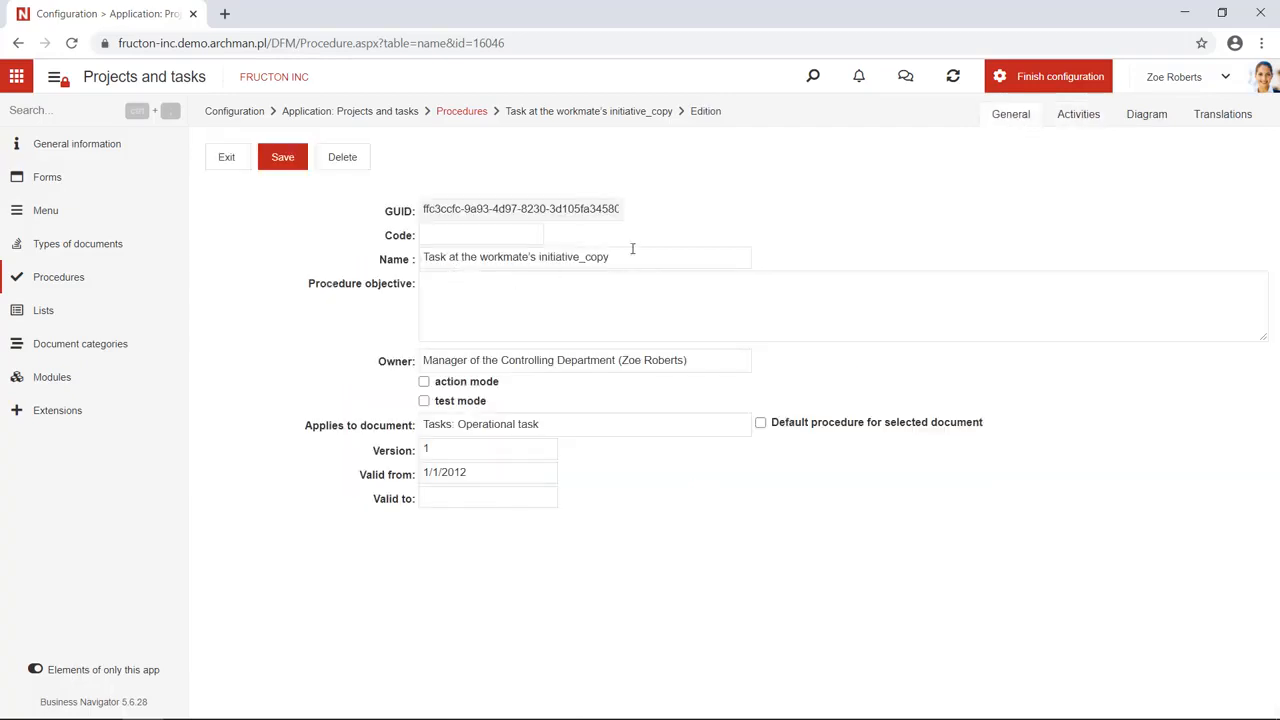
{"action": "left_click_drag", "start_coordinate": [632, 249], "coordinate": [413, 262]}
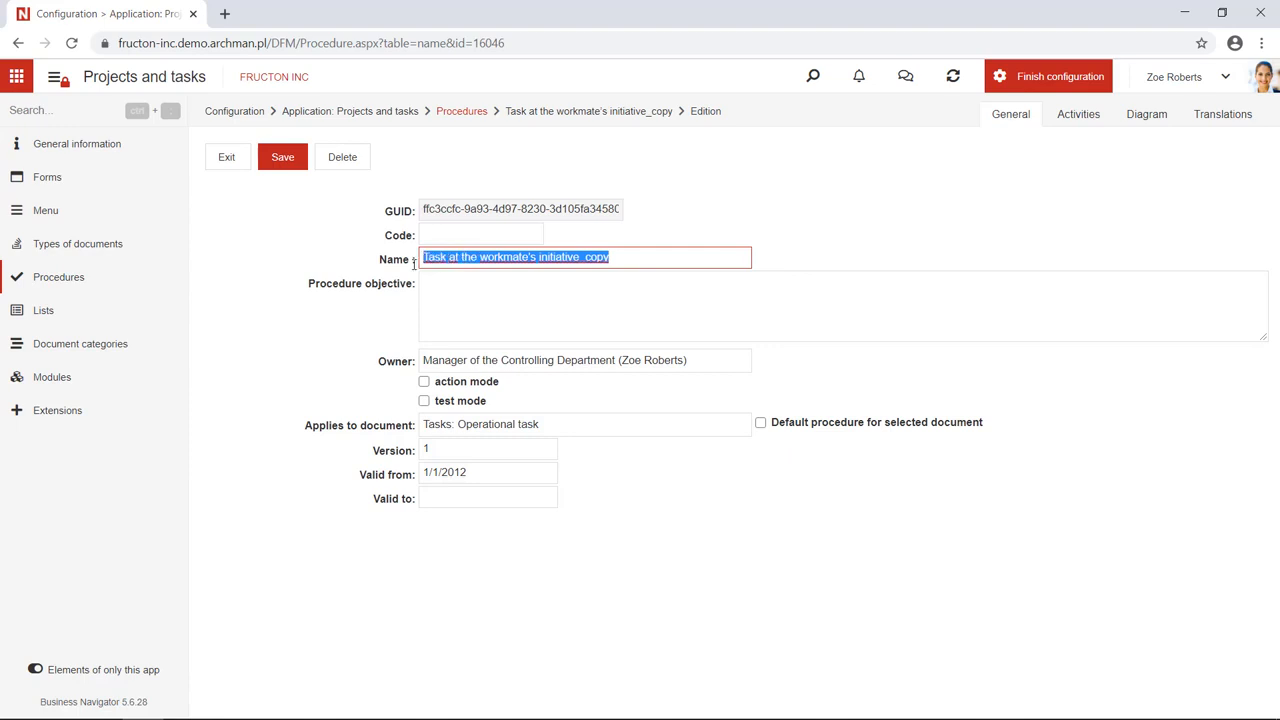
{"action": "type", "text": "Service reqest workflow"}
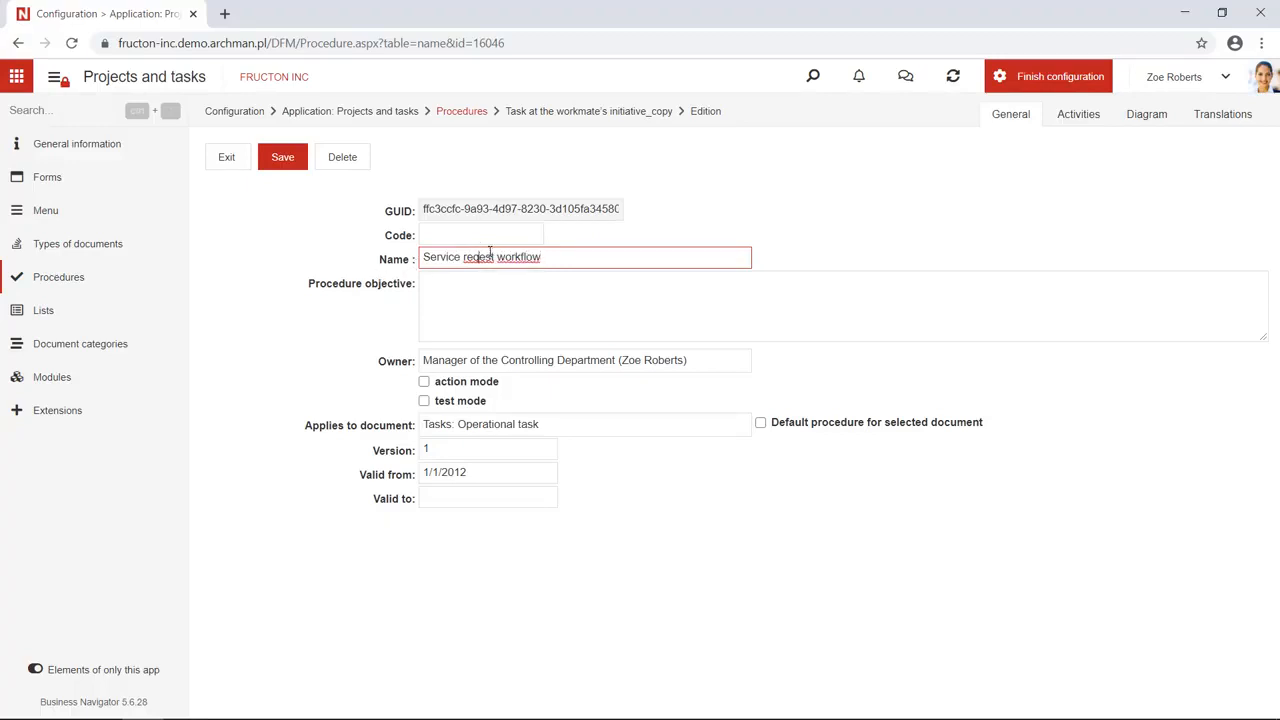
{"action": "type", "text": "u"}
{"action": "left_click", "coordinate": [528, 288]}
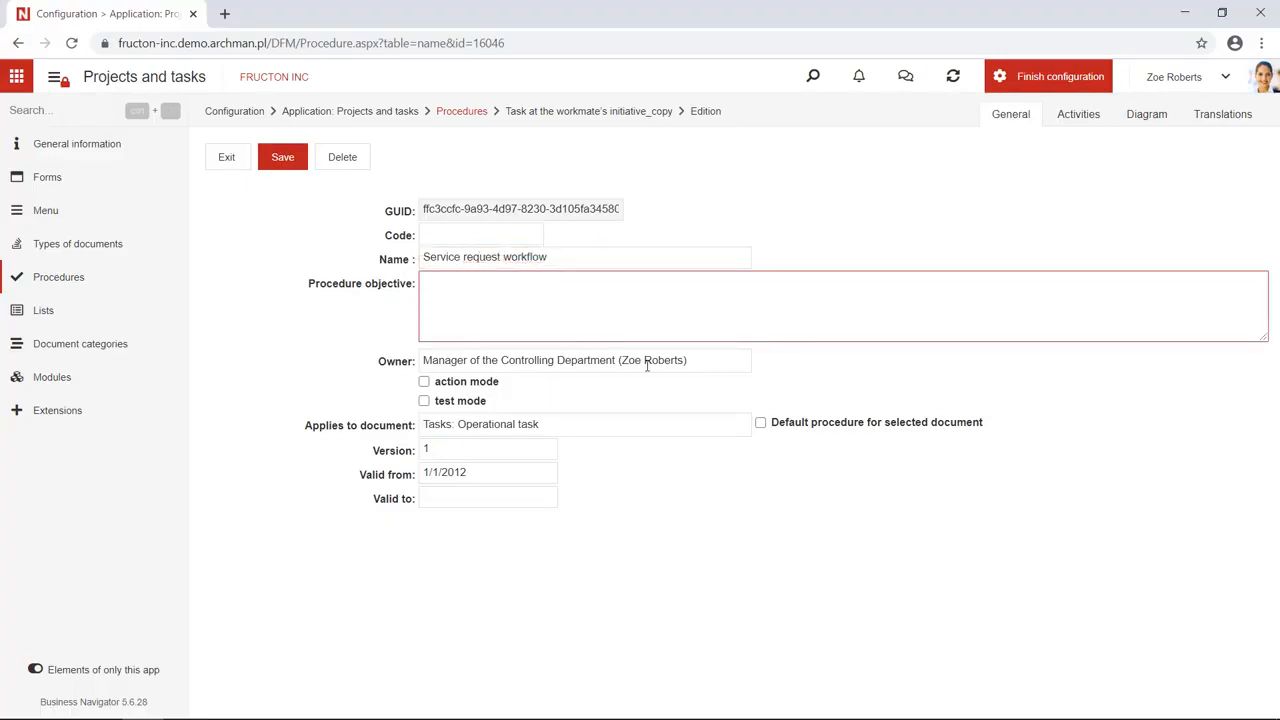
Apply the procedure to "Tasks: Service request" as the default procedure for that document, and save it.
{"action": "left_click", "coordinate": [761, 424]}
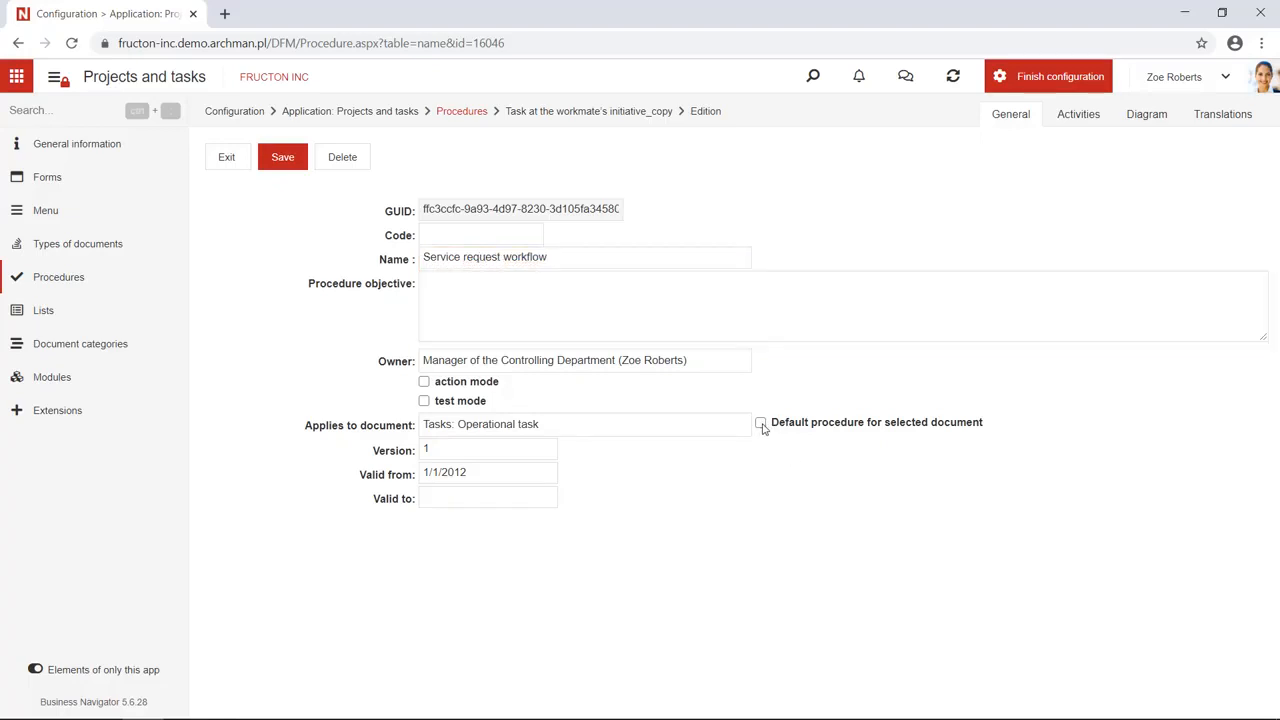
{"action": "left_click", "coordinate": [579, 424]}
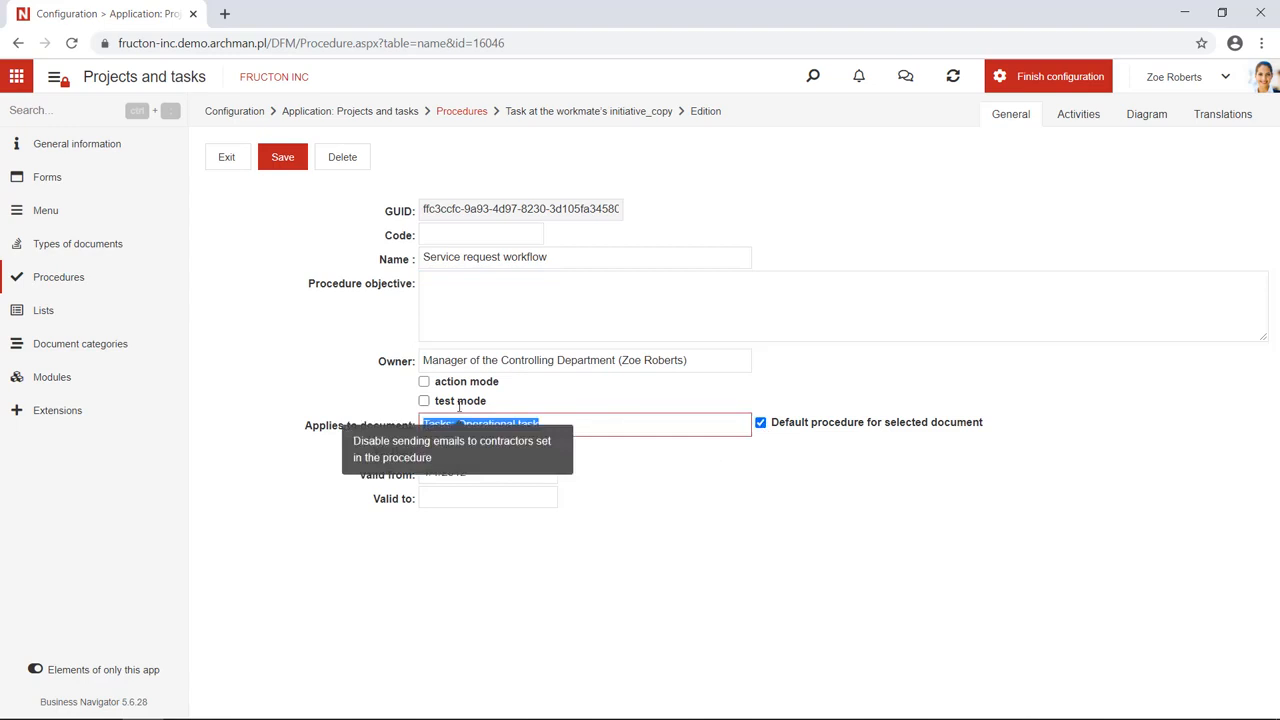
{"action": "type", "text": "ser"}
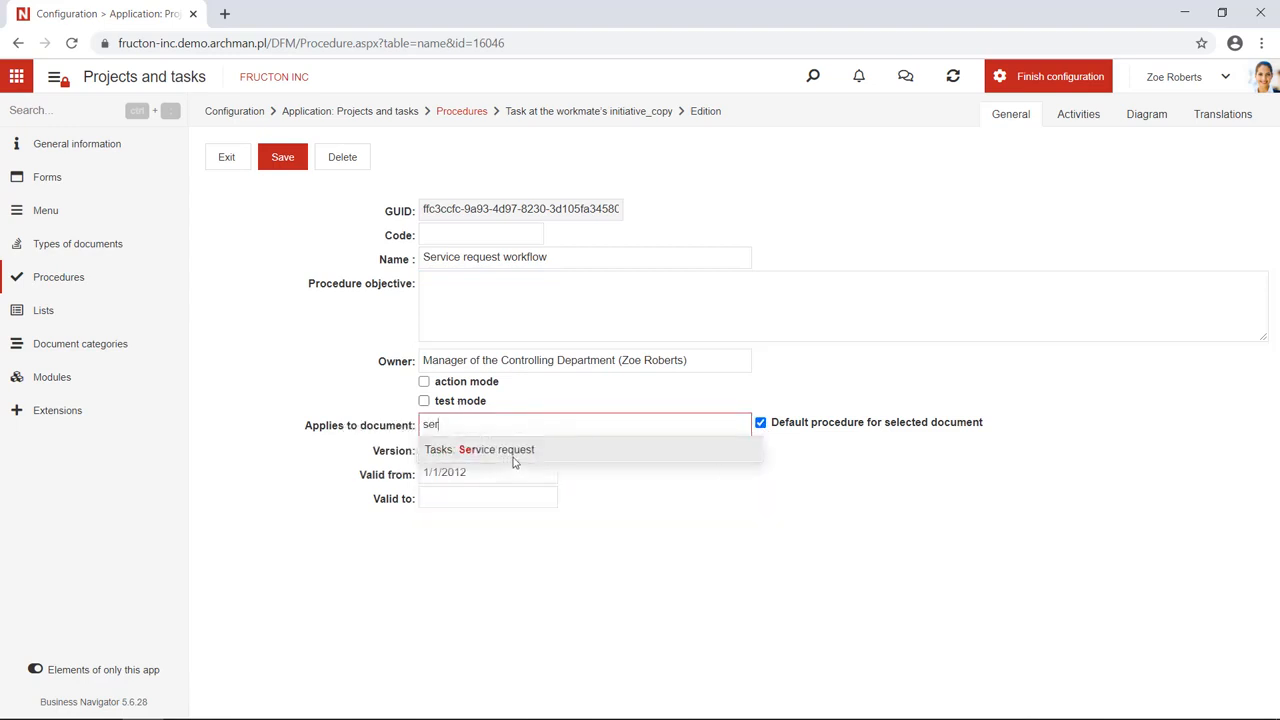
{"action": "left_click", "coordinate": [511, 455]}
{"action": "left_click", "coordinate": [496, 305]}
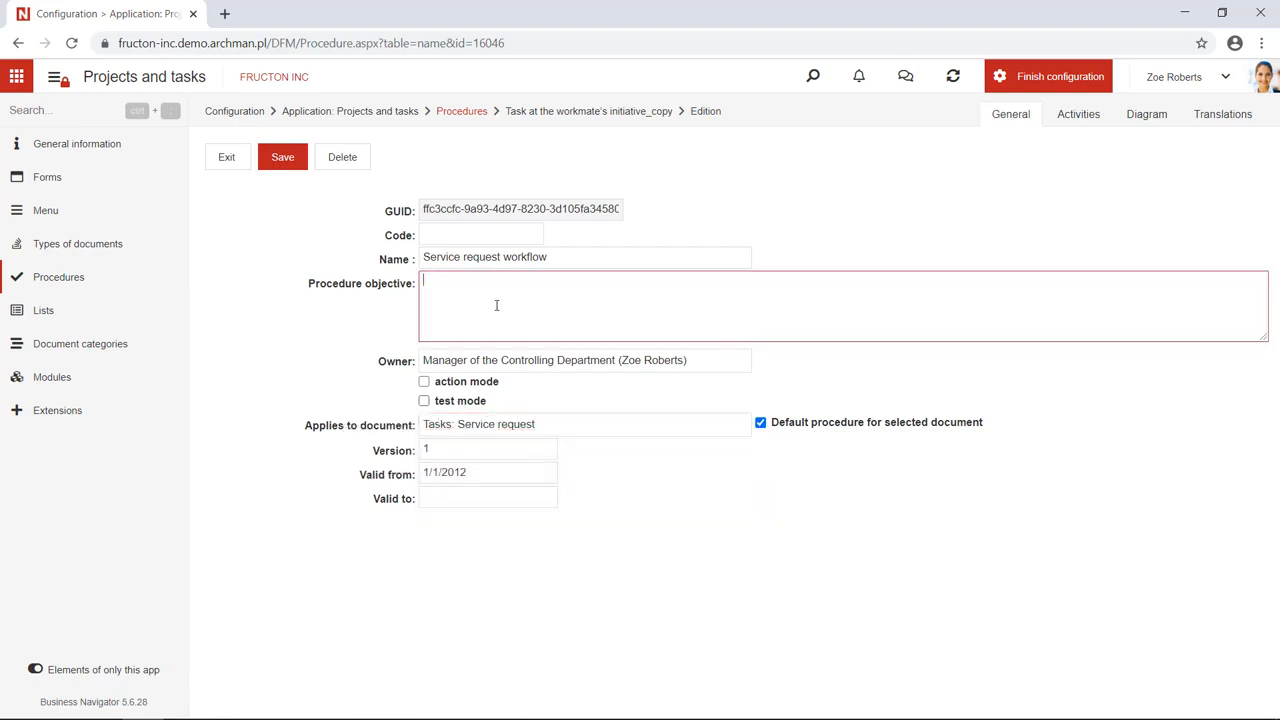
{"action": "left_click", "coordinate": [285, 160]}
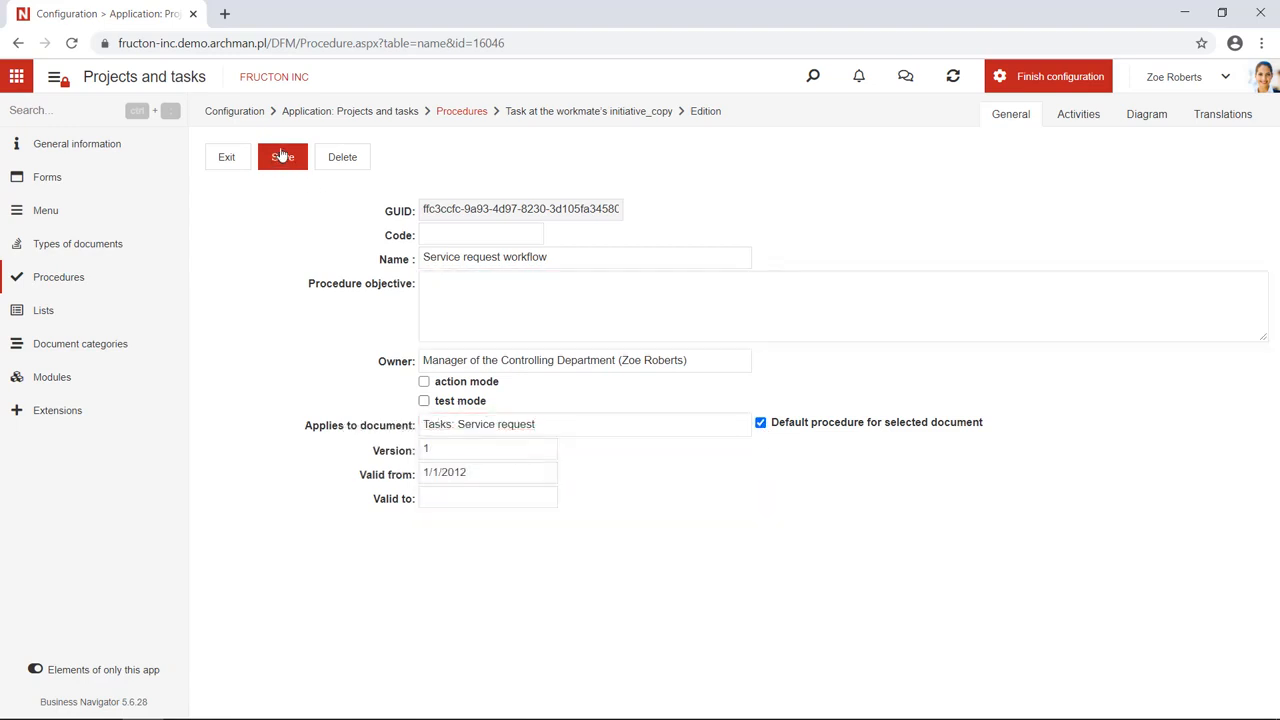
Open the procedure's diagram for editing and rename the "Task registering" activity to "Request registering".
{"action": "left_click", "coordinate": [1077, 118]}
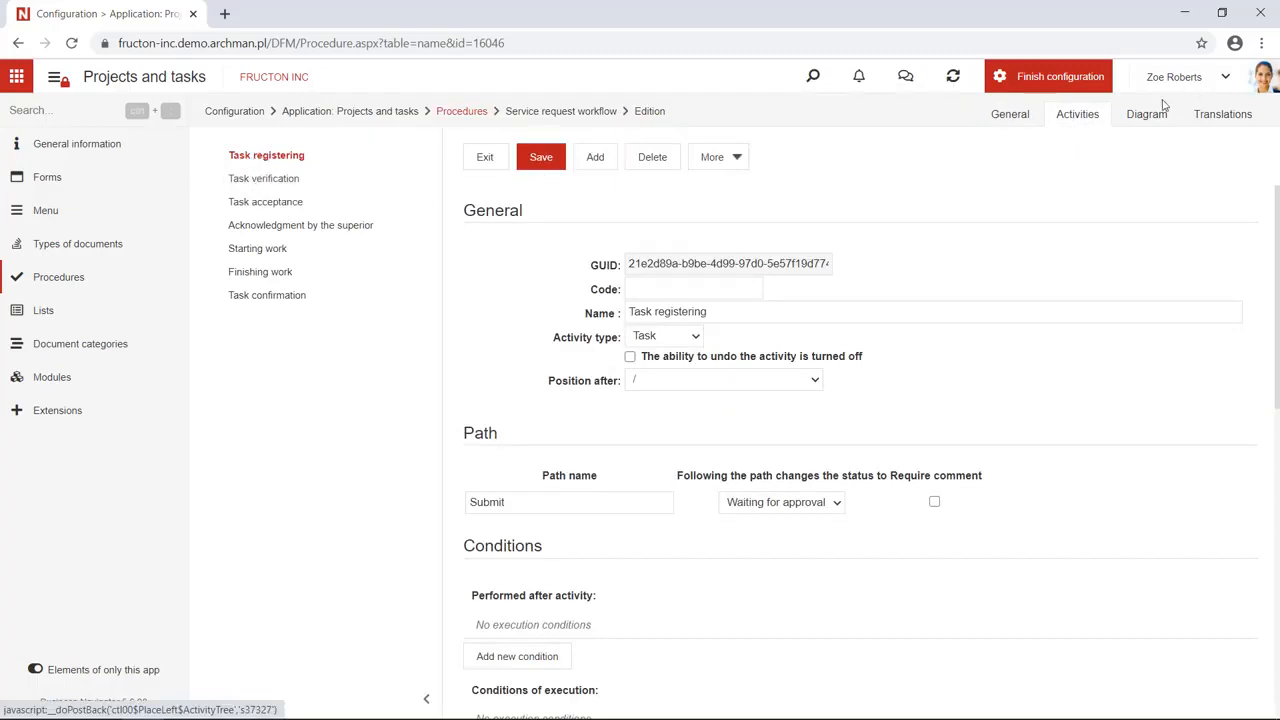
{"action": "left_click", "coordinate": [1156, 116]}
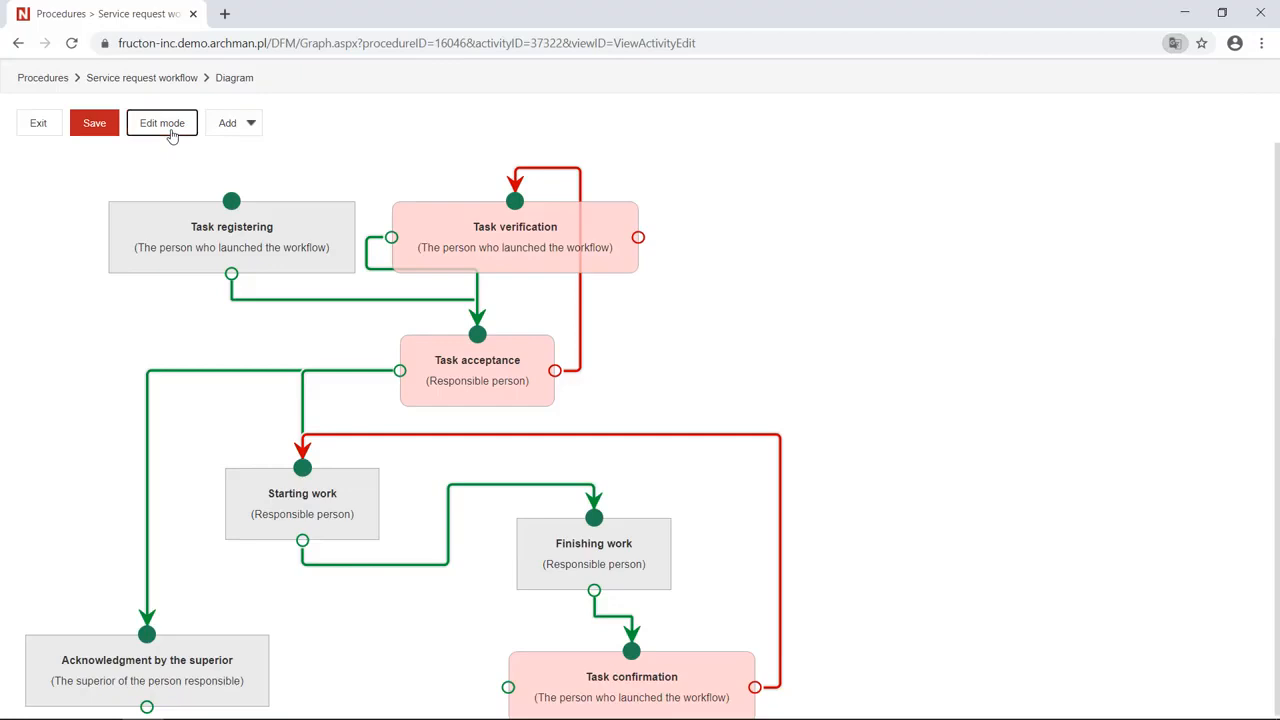
{"action": "left_click", "coordinate": [171, 123]}
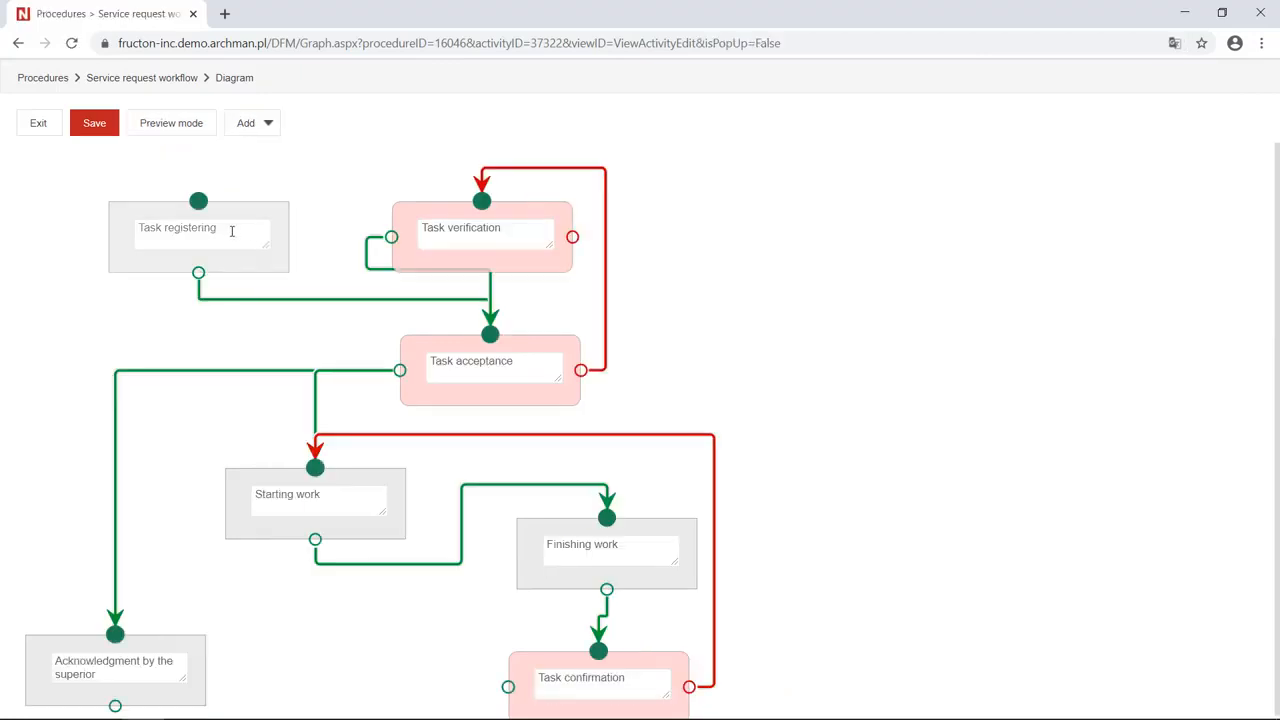
{"action": "left_click", "coordinate": [158, 230]}
{"action": "left_click_drag", "start_coordinate": [163, 229], "coordinate": [114, 238]}
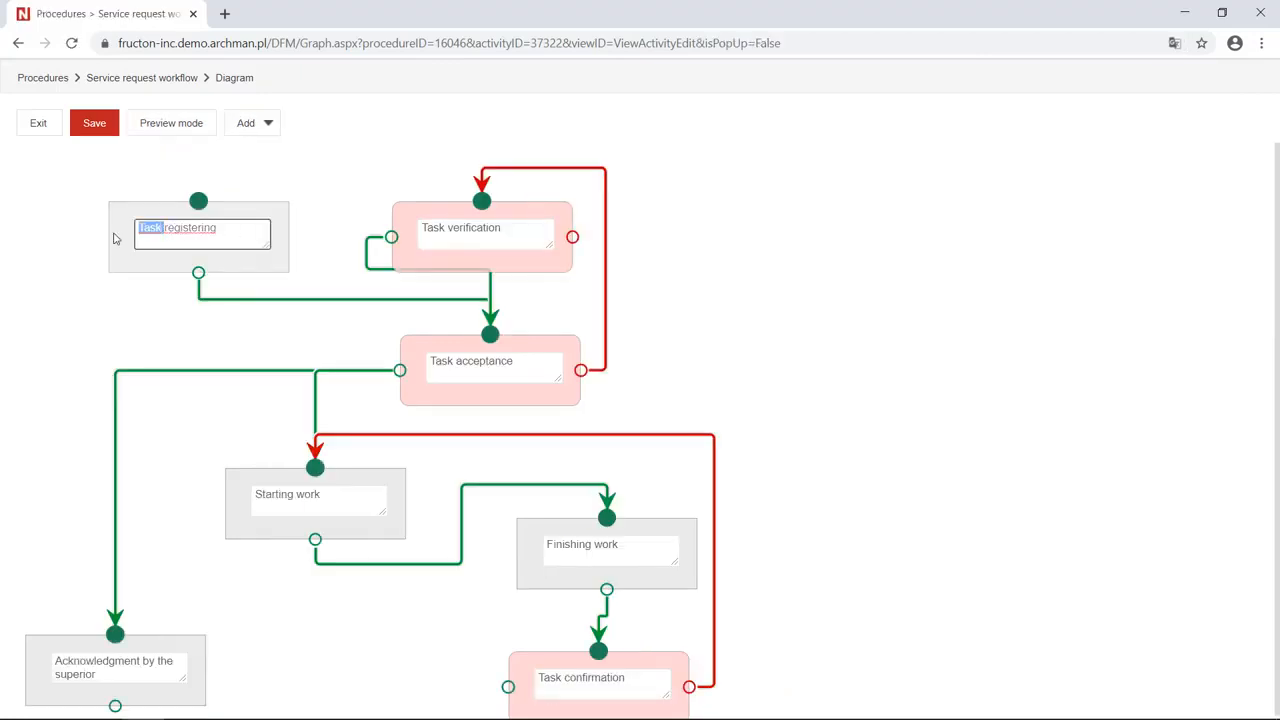
{"action": "type", "text": "Request"}
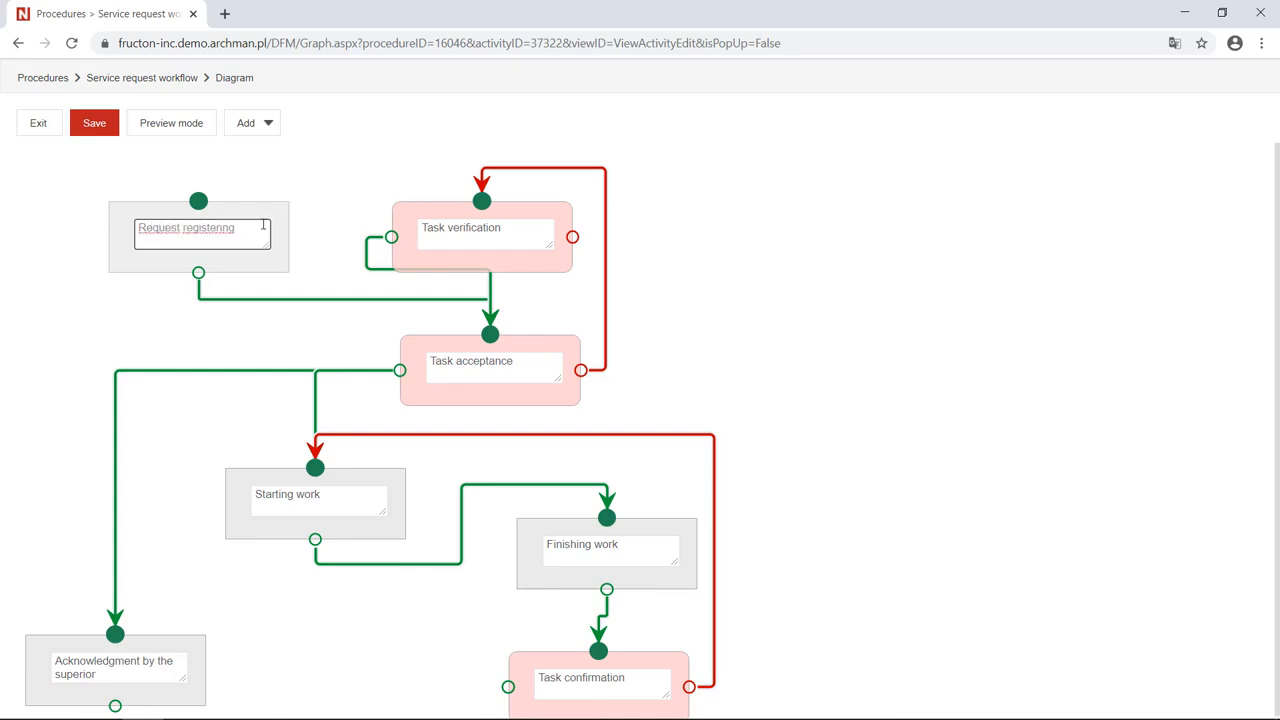
Replace "Task" with "Request" in the names of the verification, acceptance and confirmation activities in the diagram.
{"action": "left_click_drag", "start_coordinate": [448, 227], "coordinate": [411, 237]}
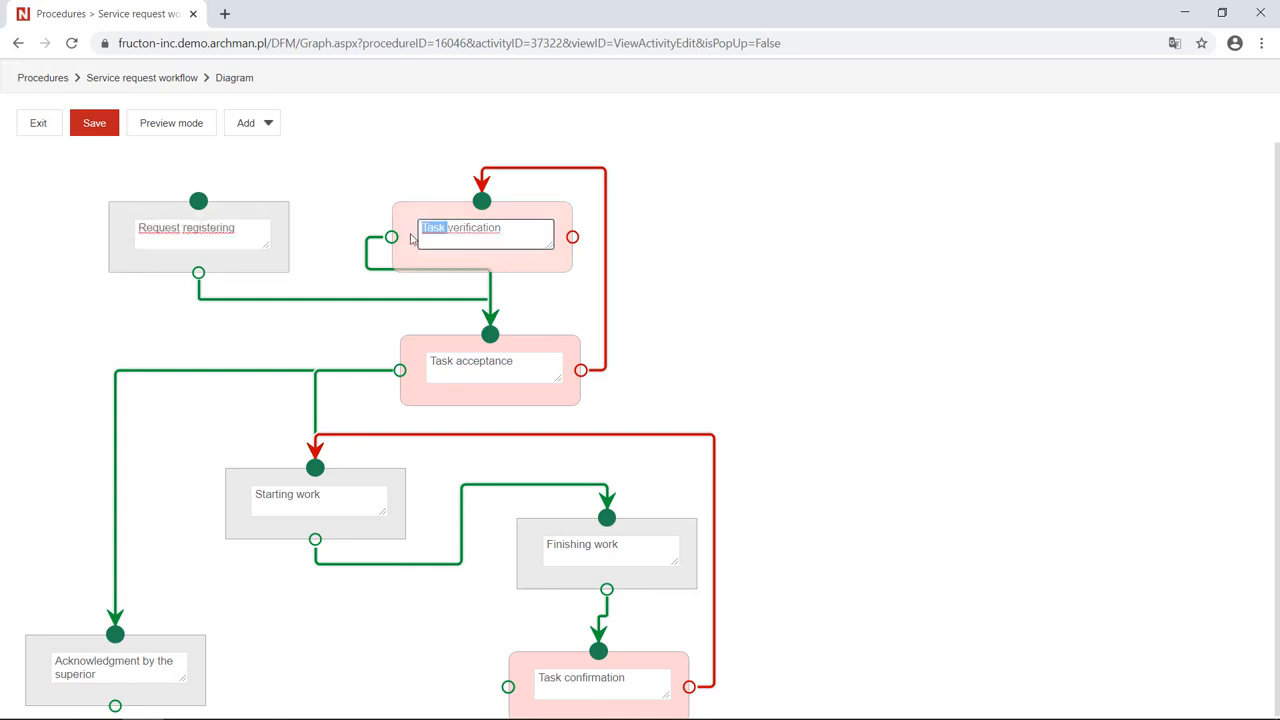
{"action": "type", "text": "Request"}
{"action": "left_click_drag", "start_coordinate": [456, 362], "coordinate": [415, 370]}
{"action": "type", "text": "Request"}
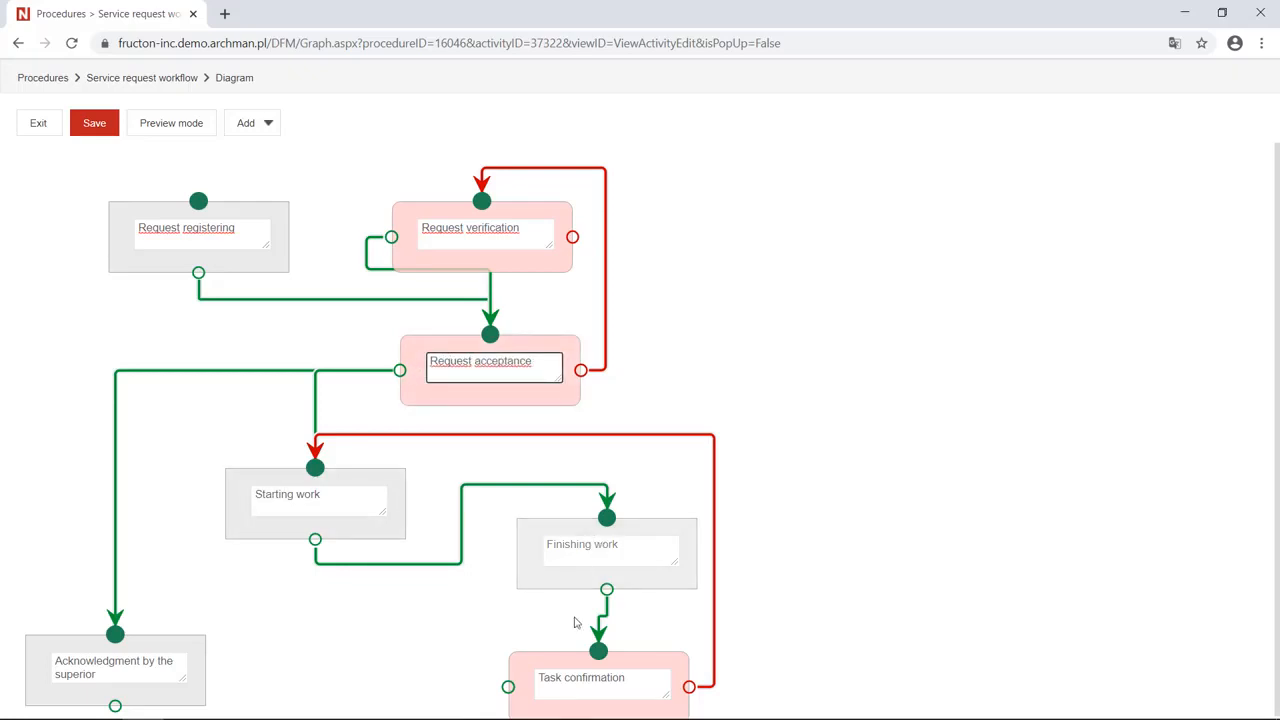
{"action": "left_click_drag", "start_coordinate": [563, 678], "coordinate": [536, 680]}
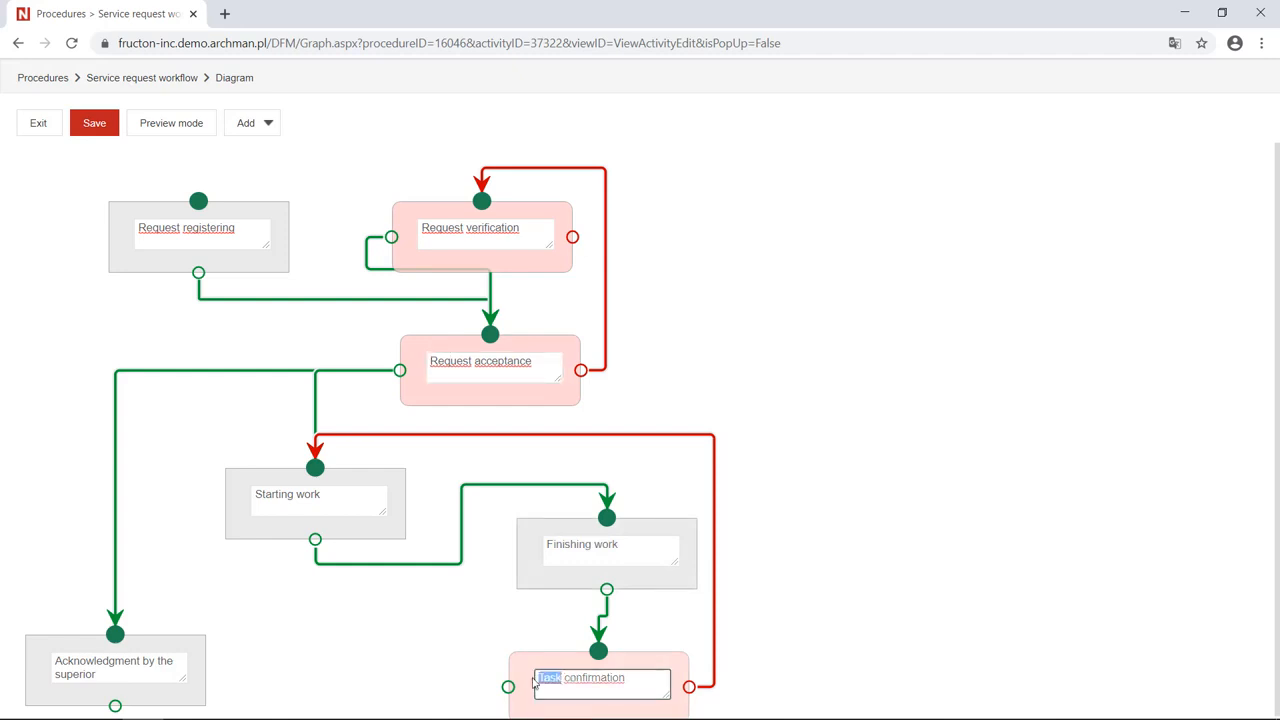
{"action": "type", "text": "Request"}
{"action": "left_click", "coordinate": [799, 636]}
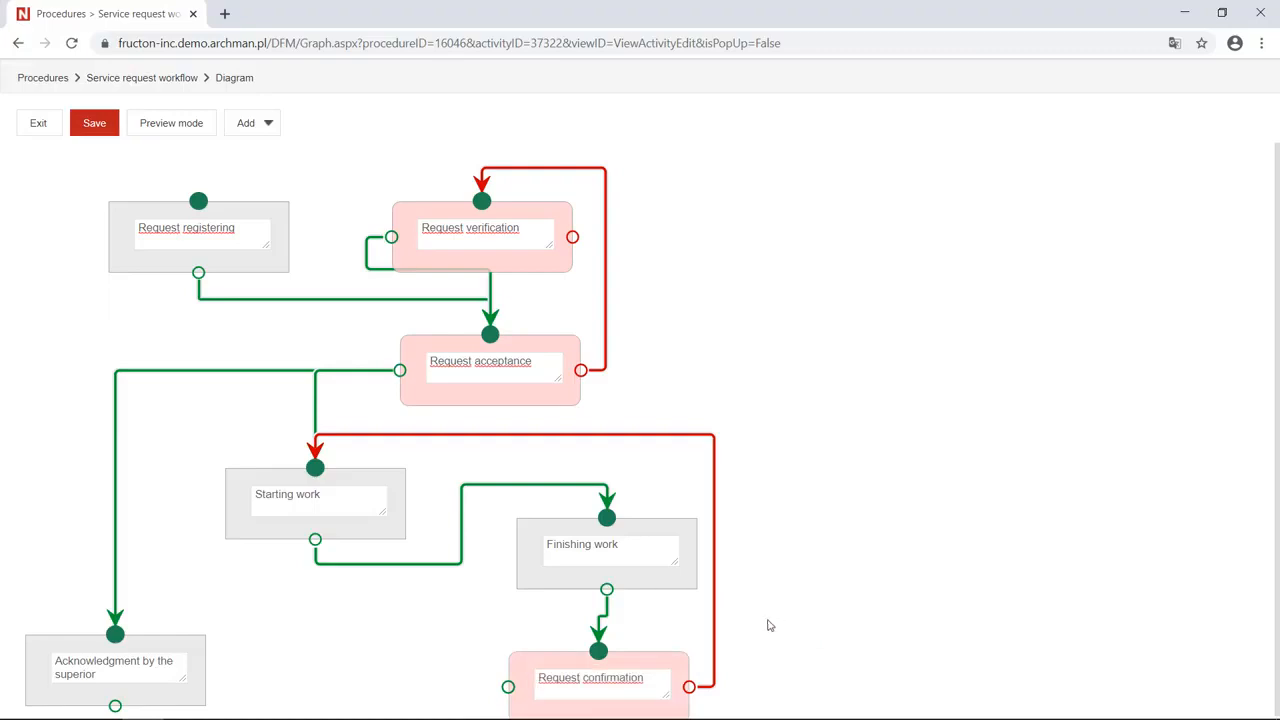
Delete the "Acknowledgment by the superior" activity from the service request procedure.
{"action": "scroll", "coordinate": [507, 643], "scroll_direction": "down", "scroll_amount": 1}
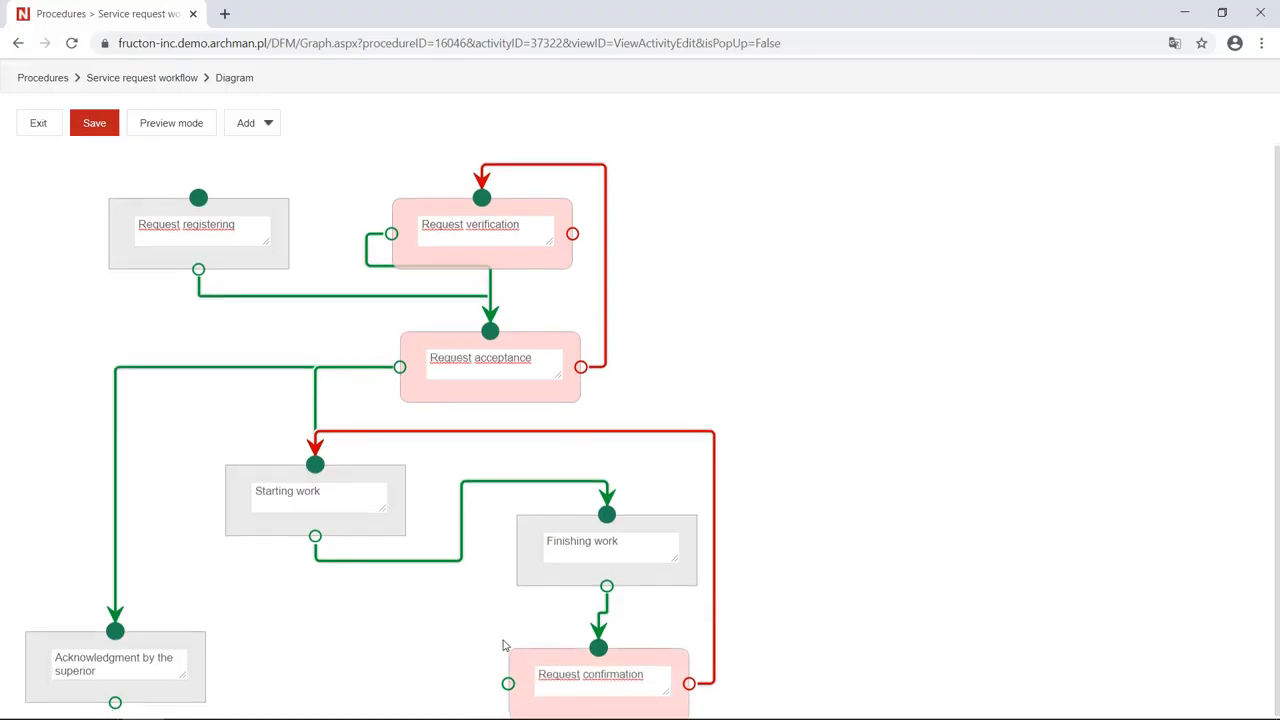
{"action": "double_click", "coordinate": [145, 645]}
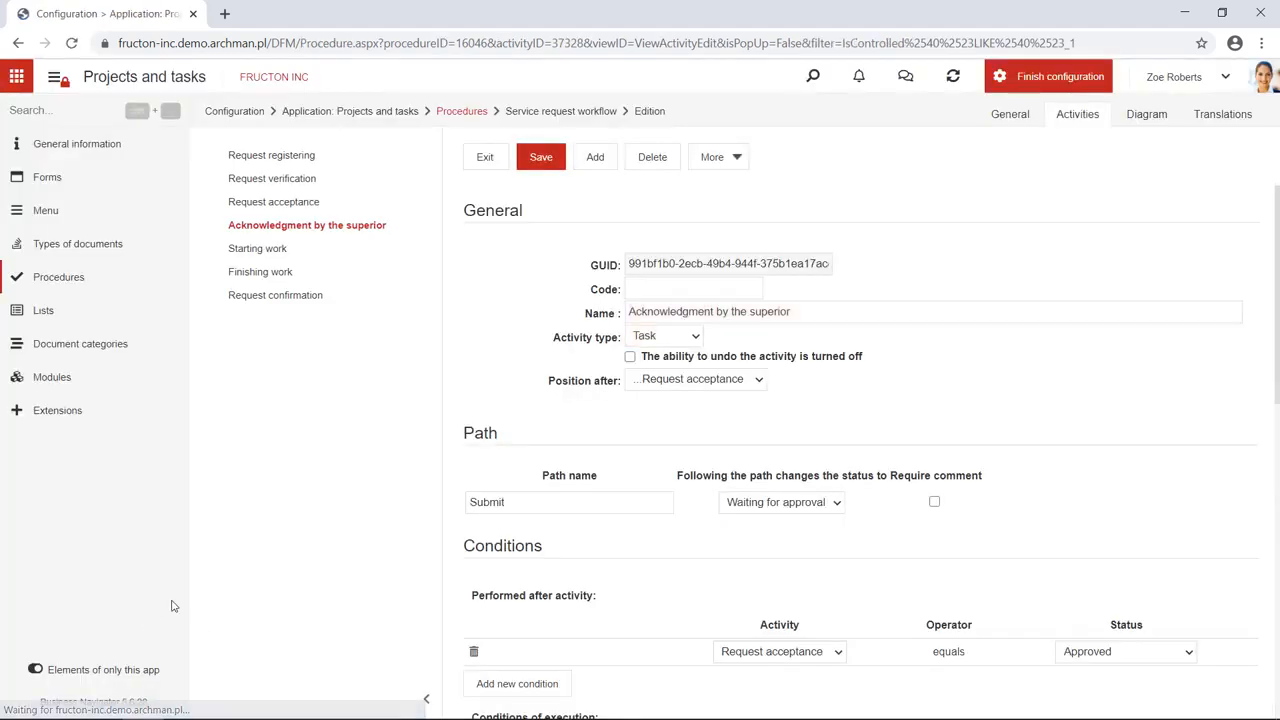
{"action": "left_click", "coordinate": [655, 157]}
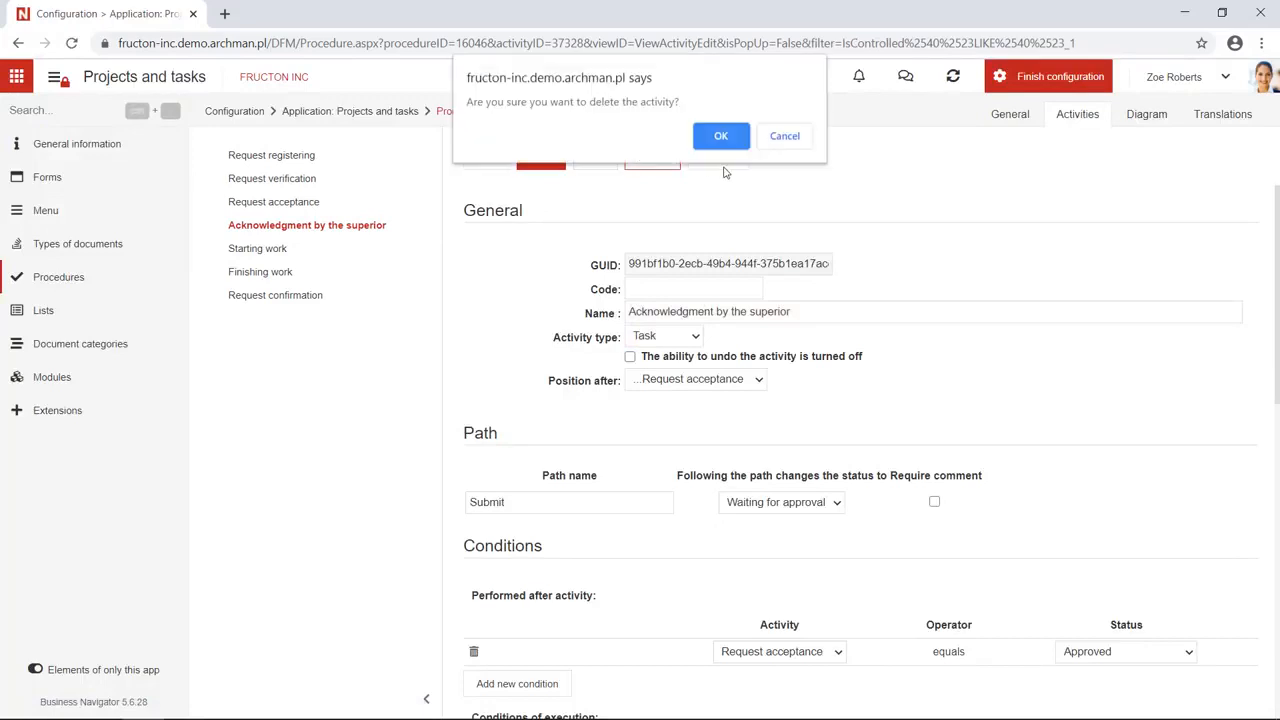
{"action": "left_click", "coordinate": [720, 138]}
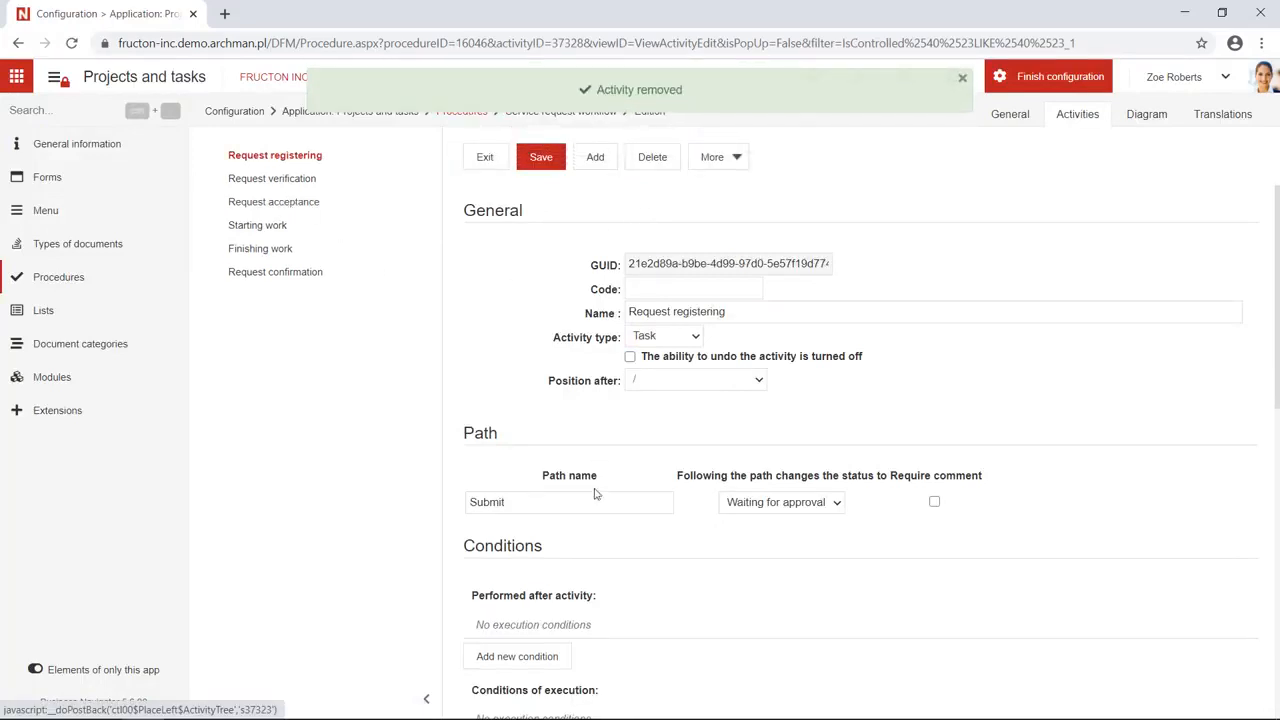
Examine the paths, conditions and executors of the Request registering, Request verification and Request acceptance activities.
{"action": "scroll", "coordinate": [697, 484], "scroll_direction": "down", "scroll_amount": 4}
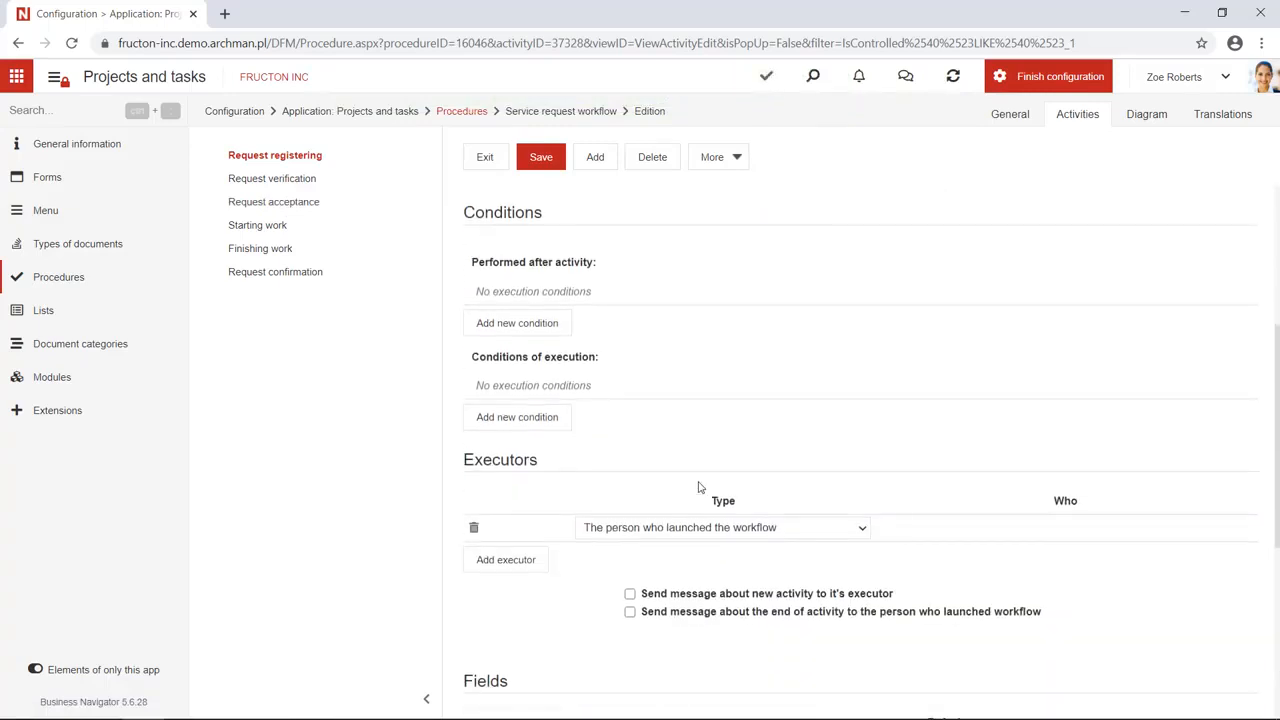
{"action": "scroll", "coordinate": [698, 481], "scroll_direction": "up", "scroll_amount": 1}
{"action": "scroll", "coordinate": [697, 481], "scroll_direction": "down", "scroll_amount": 1}
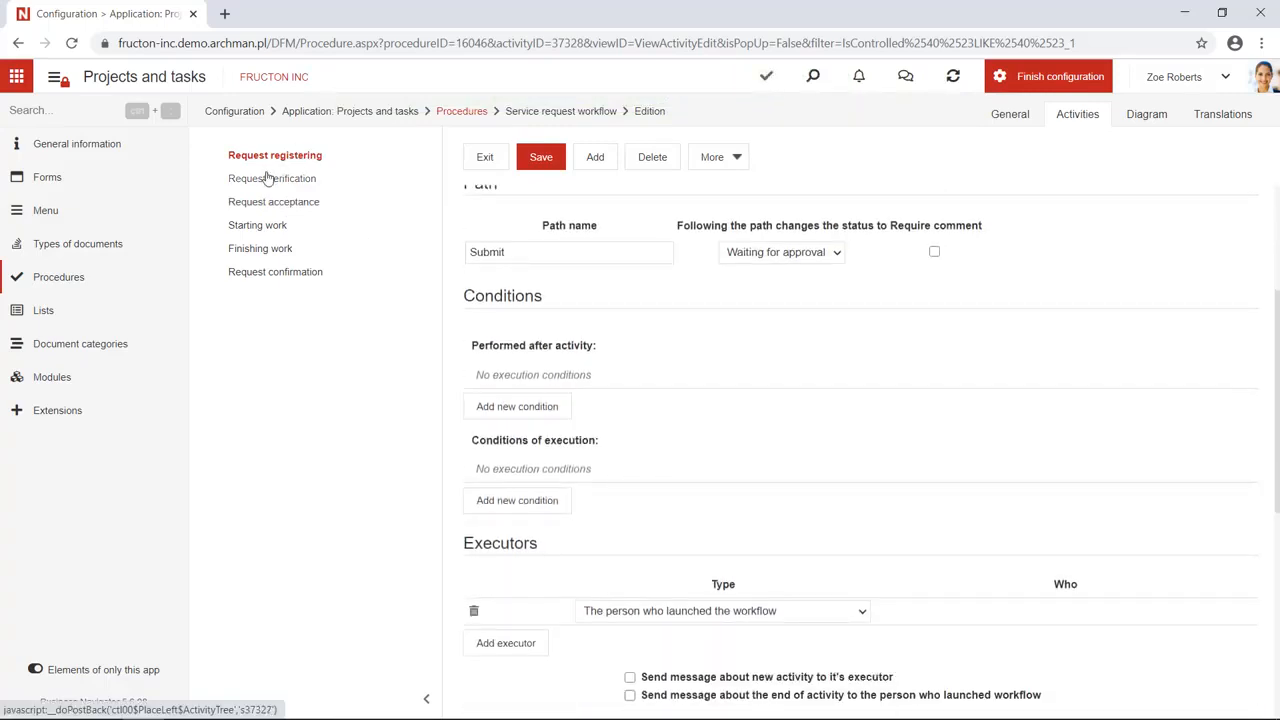
{"action": "scroll", "coordinate": [609, 367], "scroll_direction": "up", "scroll_amount": 3}
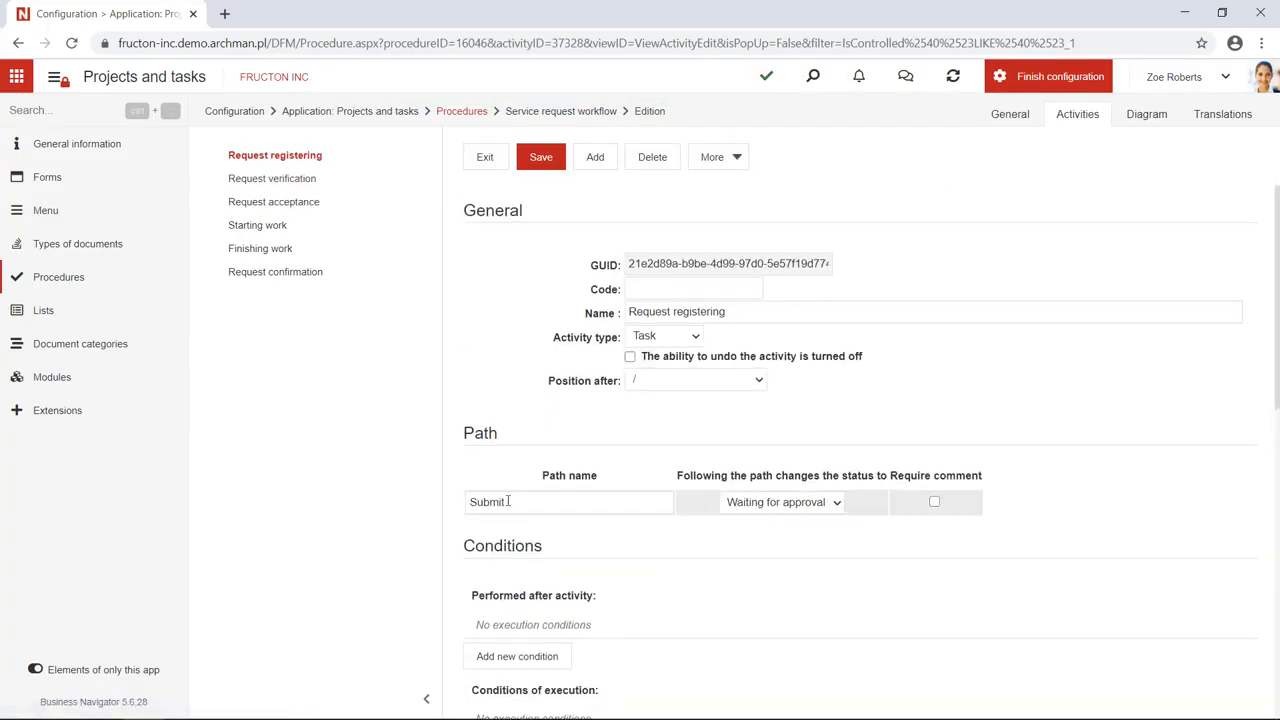
{"action": "left_click", "coordinate": [292, 180]}
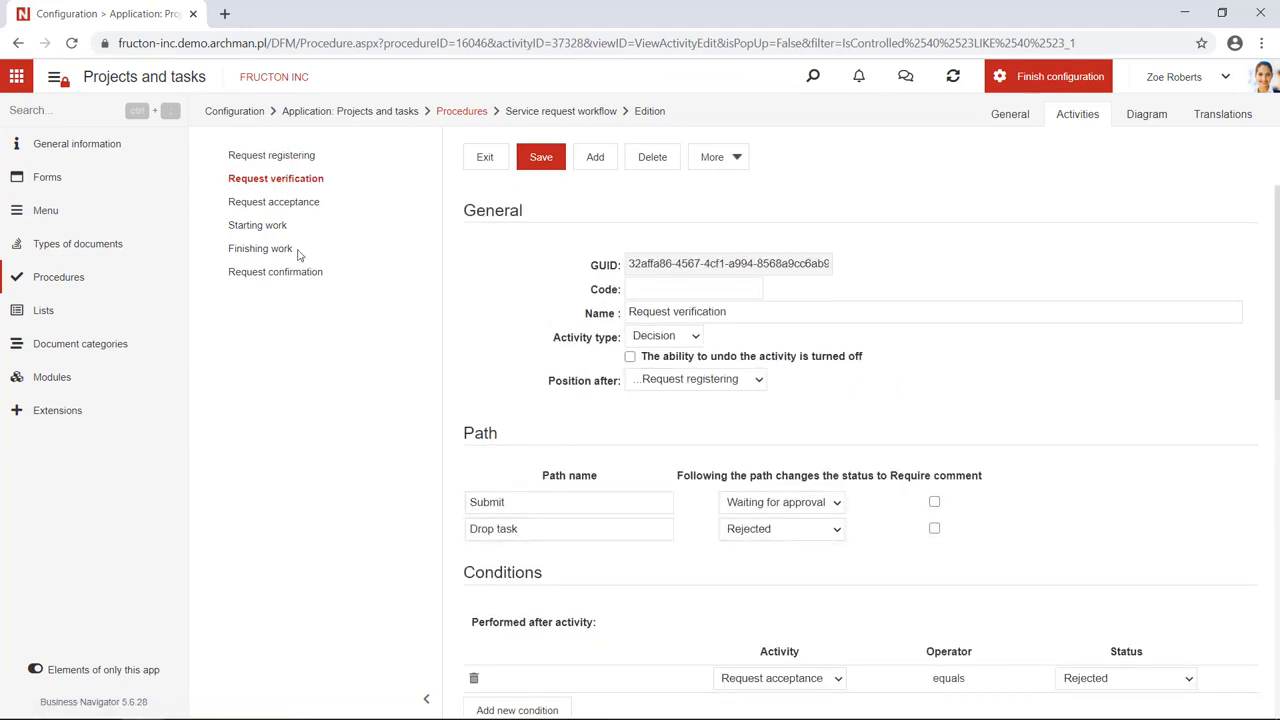
{"action": "left_click", "coordinate": [279, 204]}
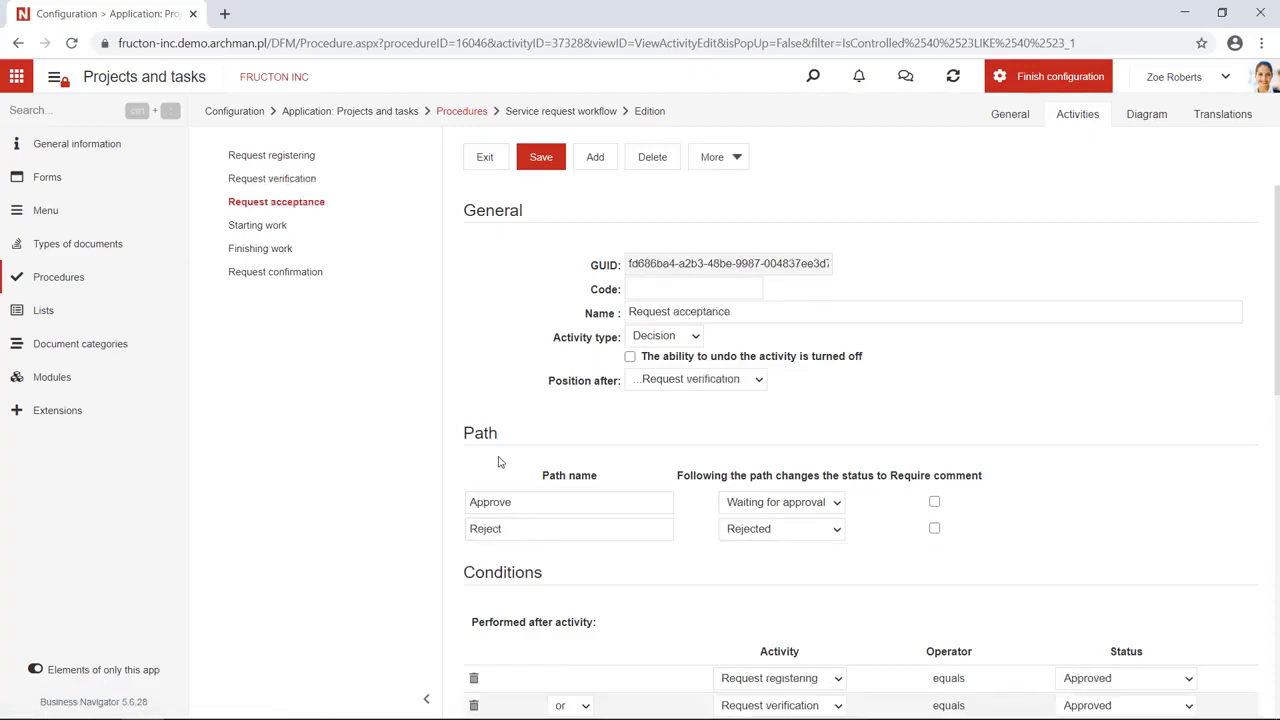
{"action": "scroll", "coordinate": [591, 551], "scroll_direction": "down", "scroll_amount": 2}
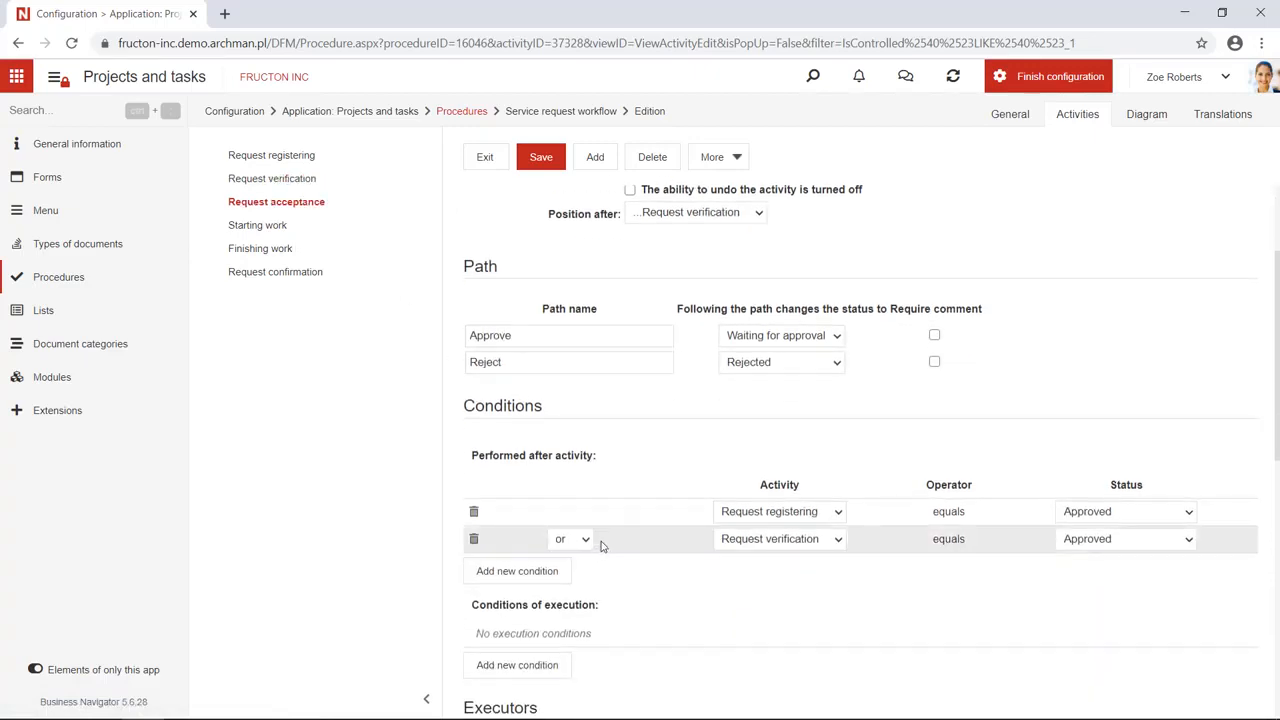
{"action": "scroll", "coordinate": [627, 505], "scroll_direction": "down", "scroll_amount": 3}
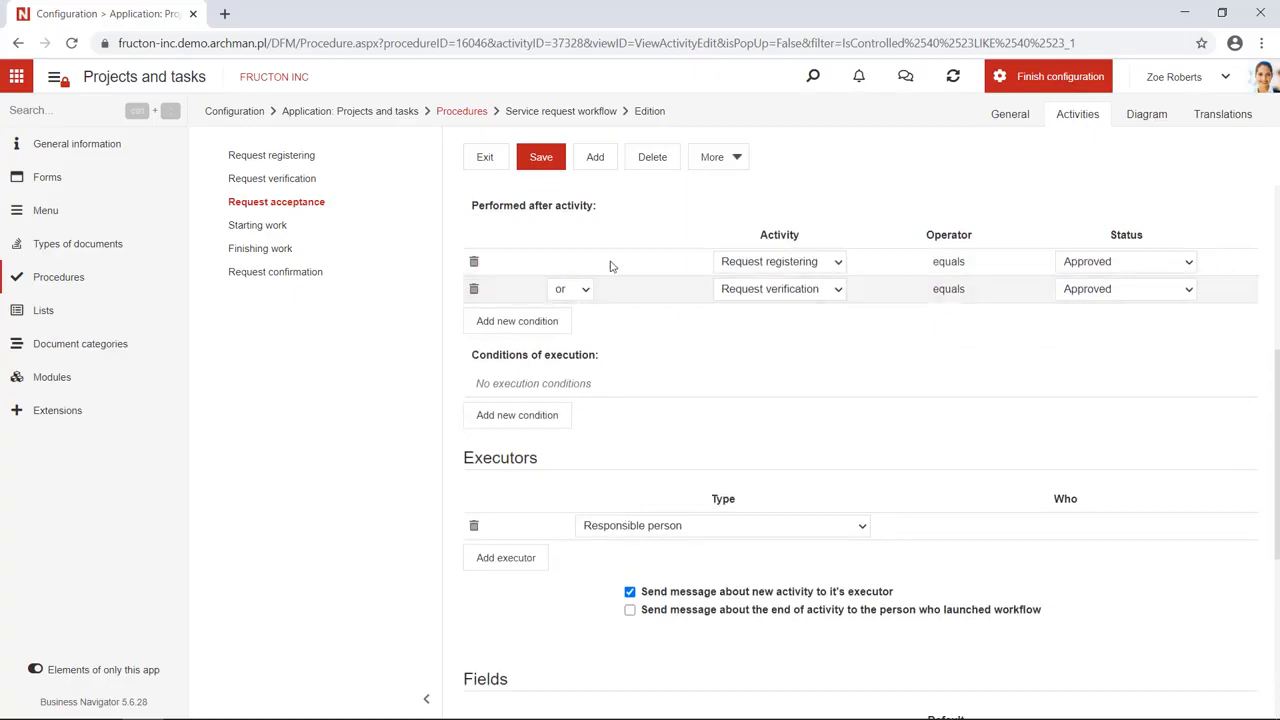
{"action": "scroll", "coordinate": [589, 314], "scroll_direction": "up", "scroll_amount": 2}
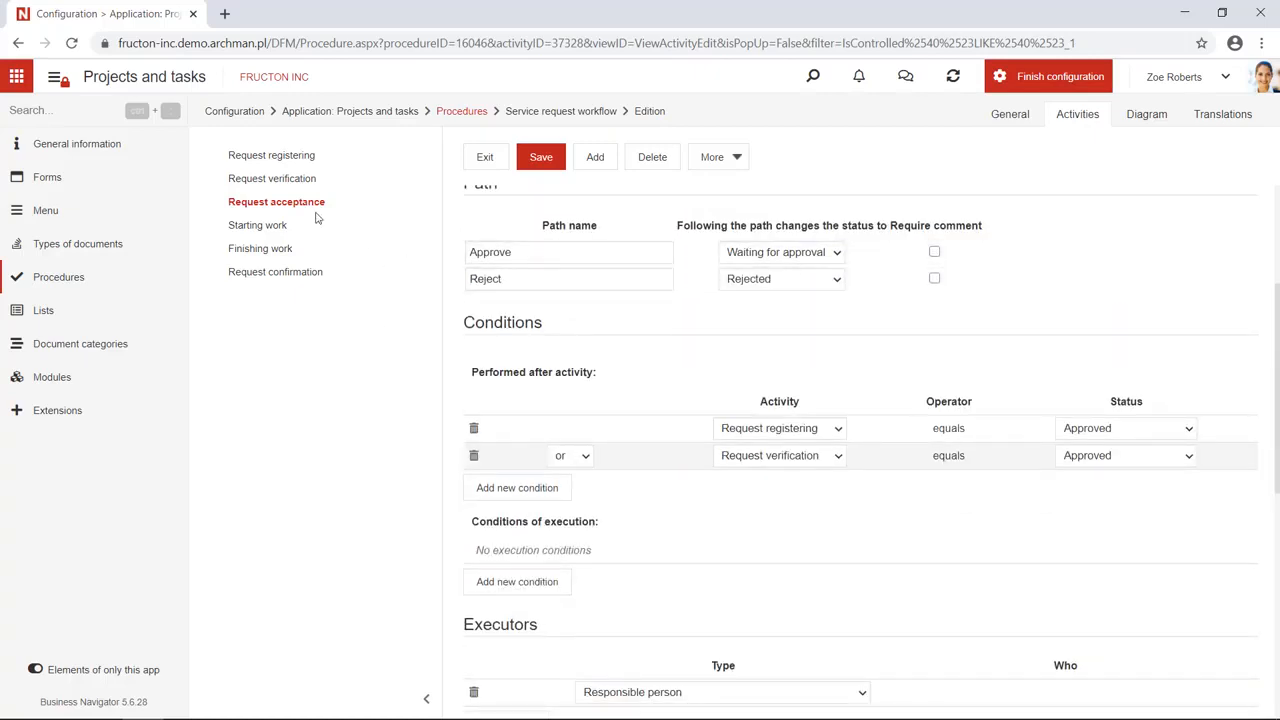
Review the paths, conditions and executors of the Starting work, Finishing work and Request confirmation activities, and save the procedure.
{"action": "left_click", "coordinate": [279, 229]}
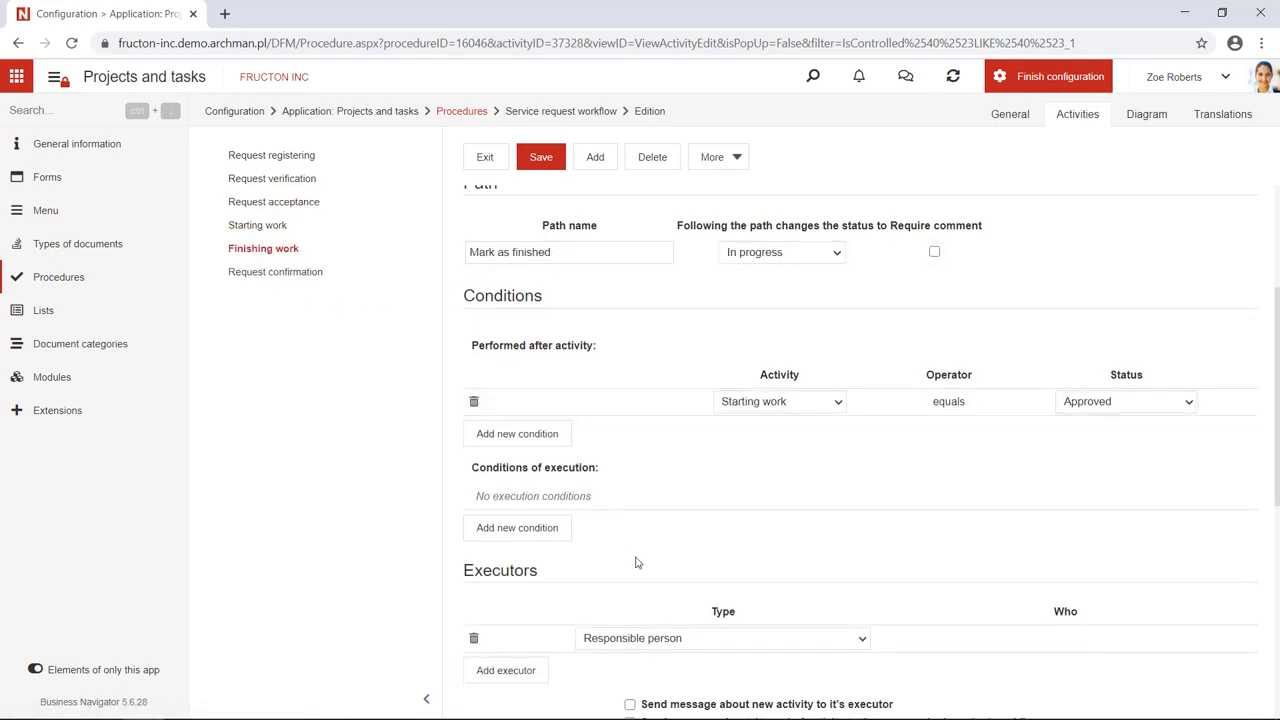
{"action": "scroll", "coordinate": [640, 550], "scroll_direction": "down", "scroll_amount": 2}
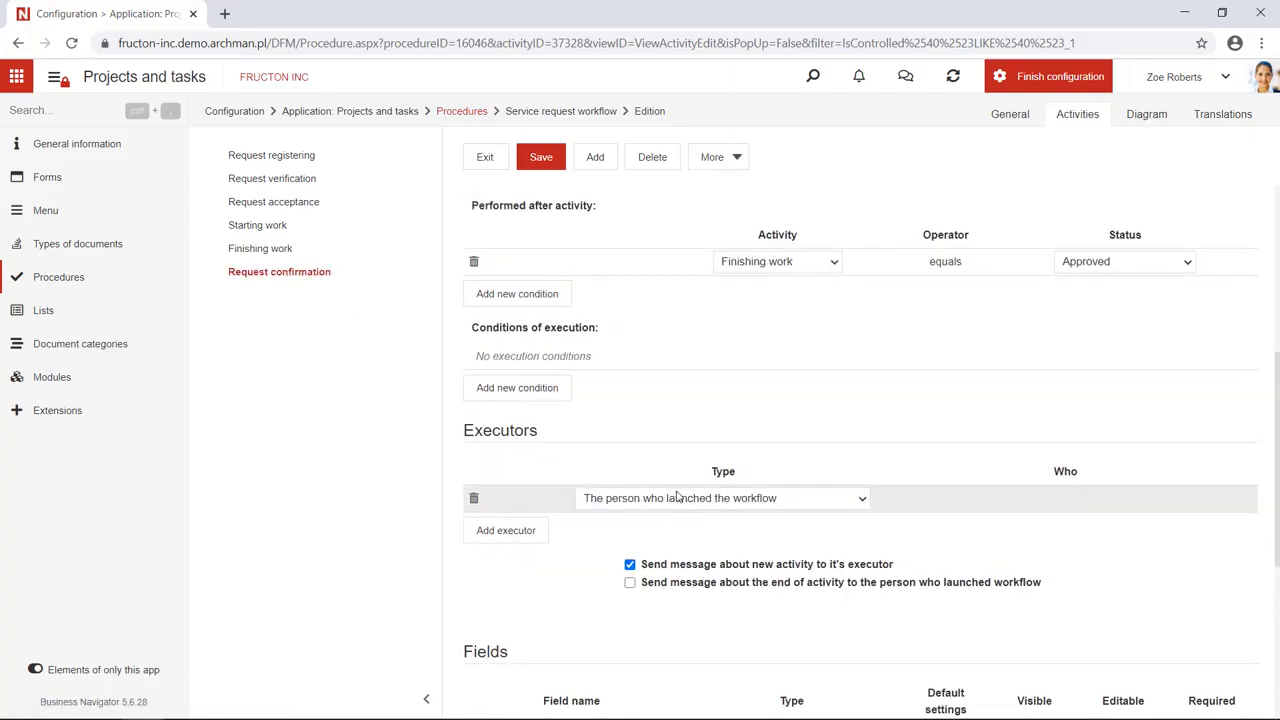
{"action": "scroll", "coordinate": [676, 497], "scroll_direction": "up", "scroll_amount": 3}
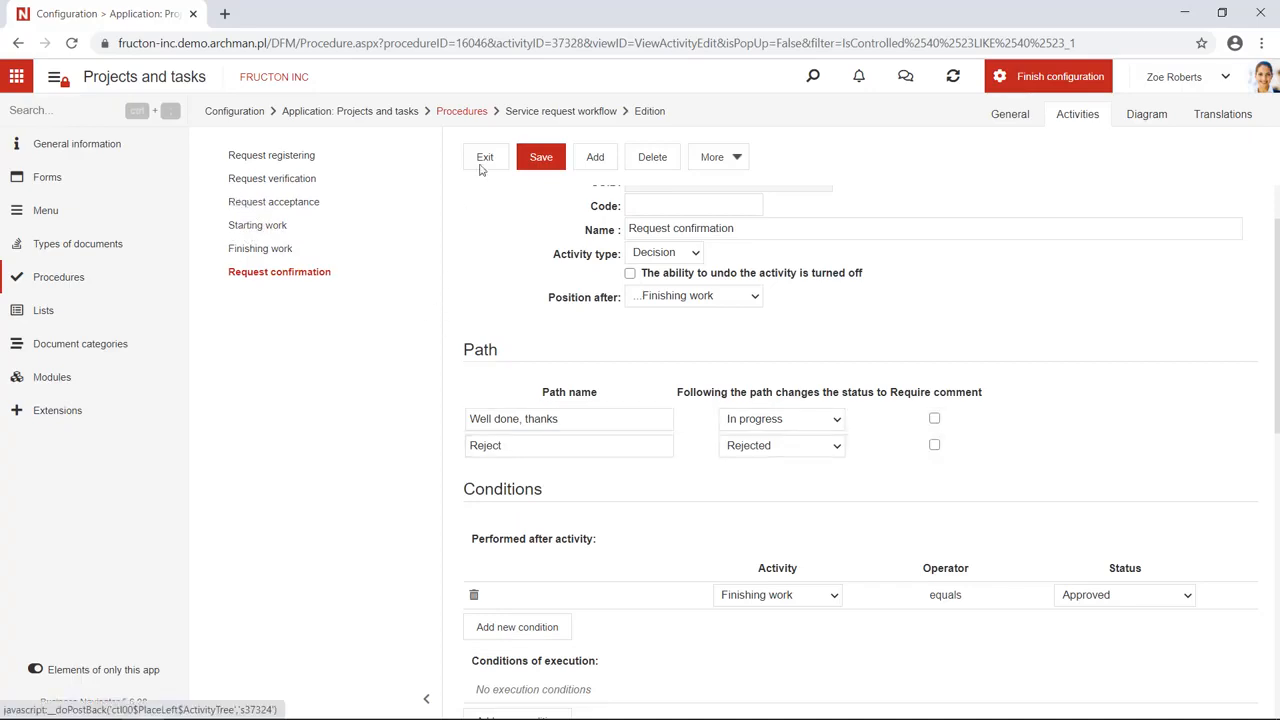
{"action": "left_click", "coordinate": [541, 158]}
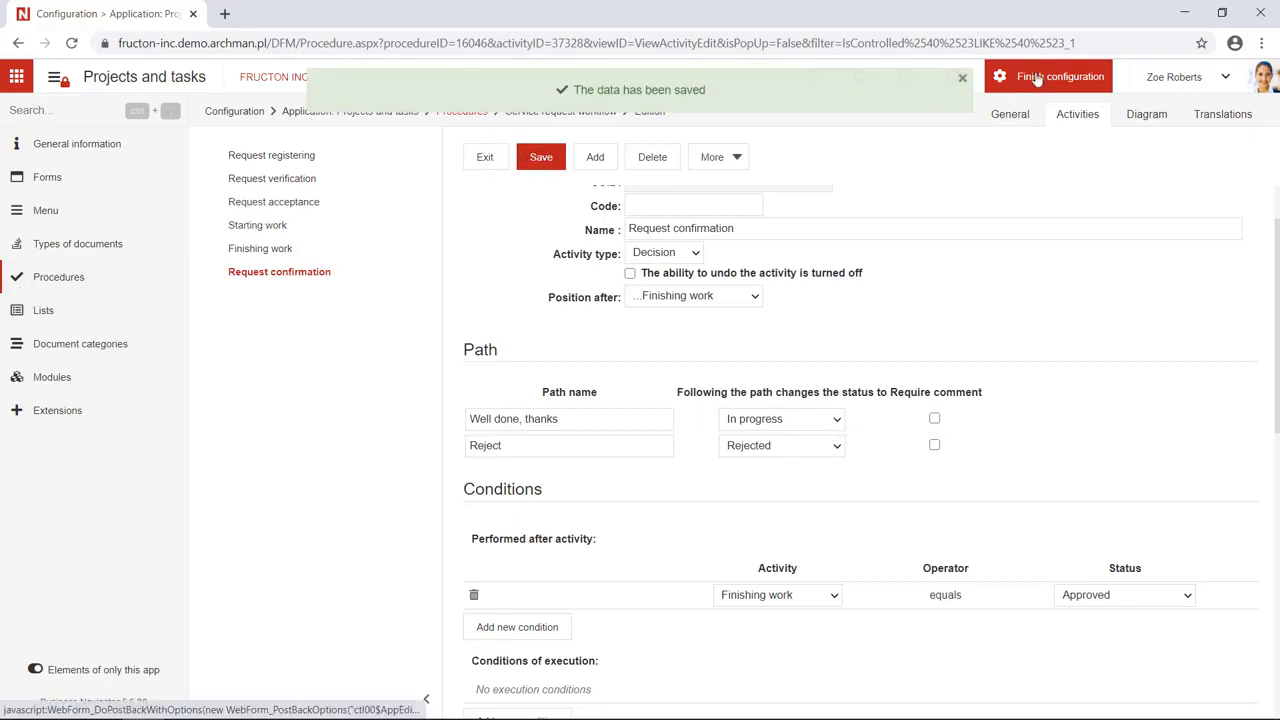
Leave configuration mode to look at the All tasks list, and return to the application's configuration.
{"action": "left_click", "coordinate": [1095, 76]}
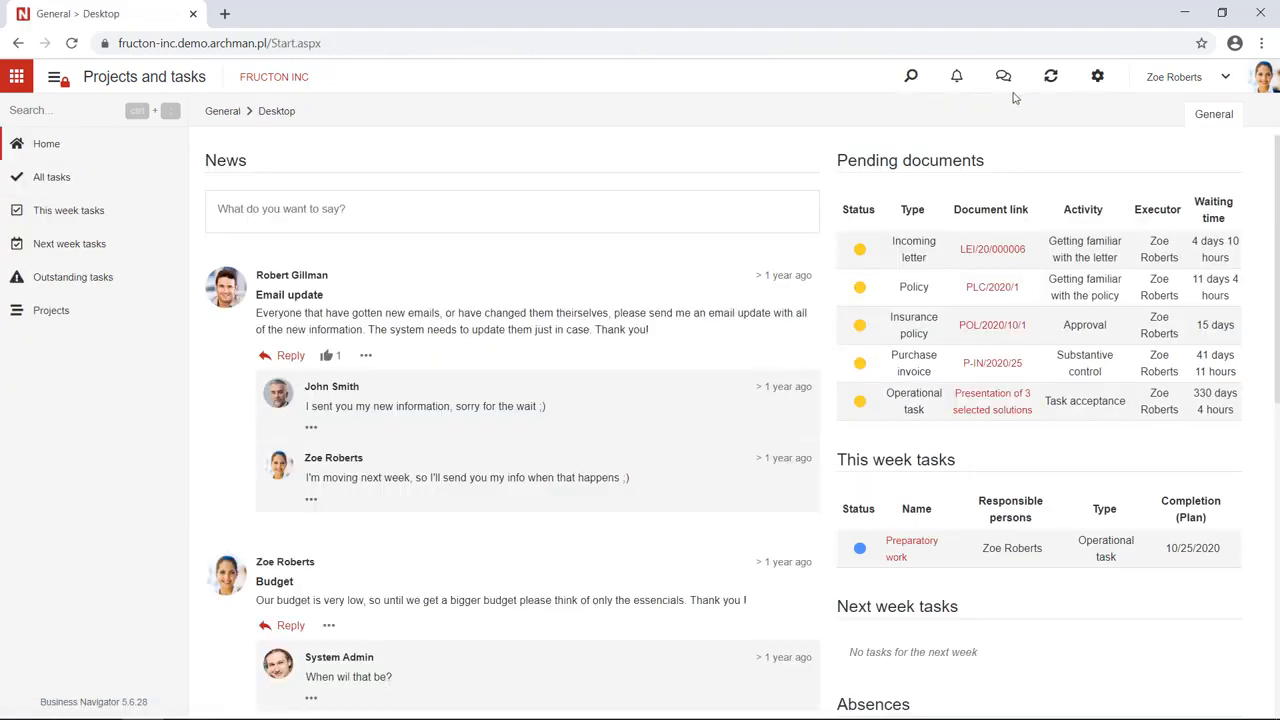
{"action": "left_click", "coordinate": [50, 190]}
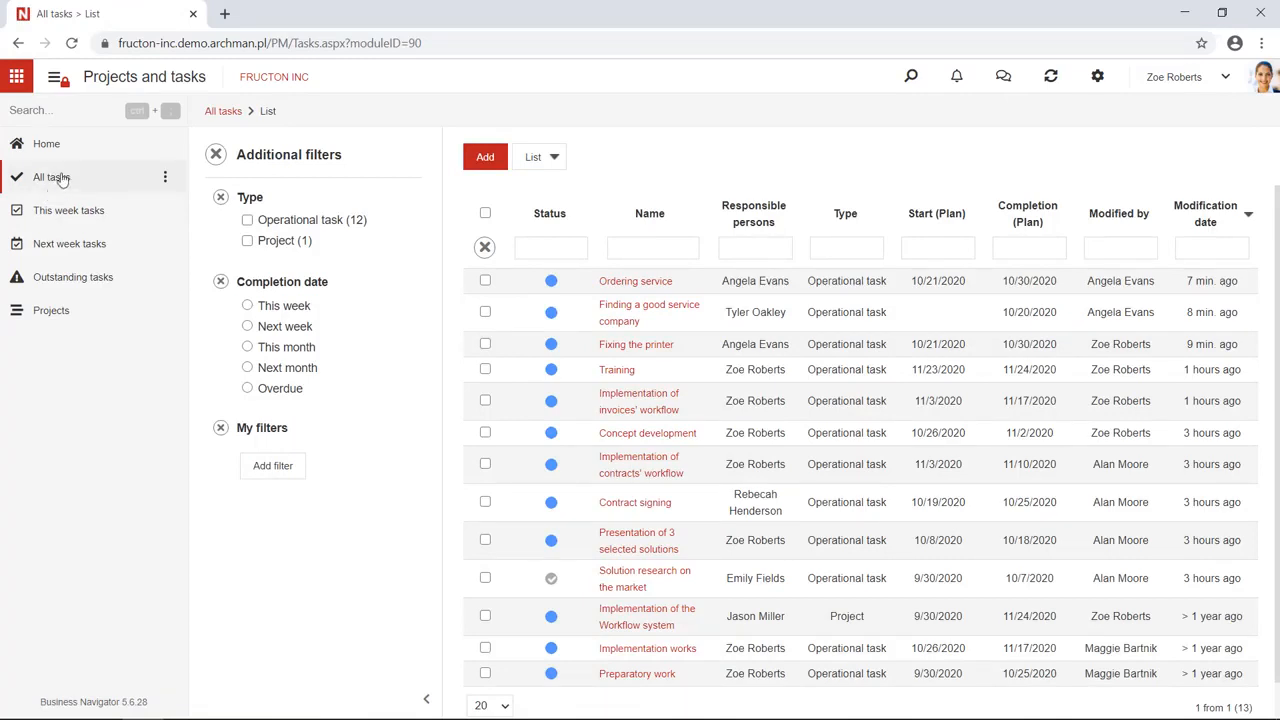
{"action": "left_click", "coordinate": [1097, 76]}
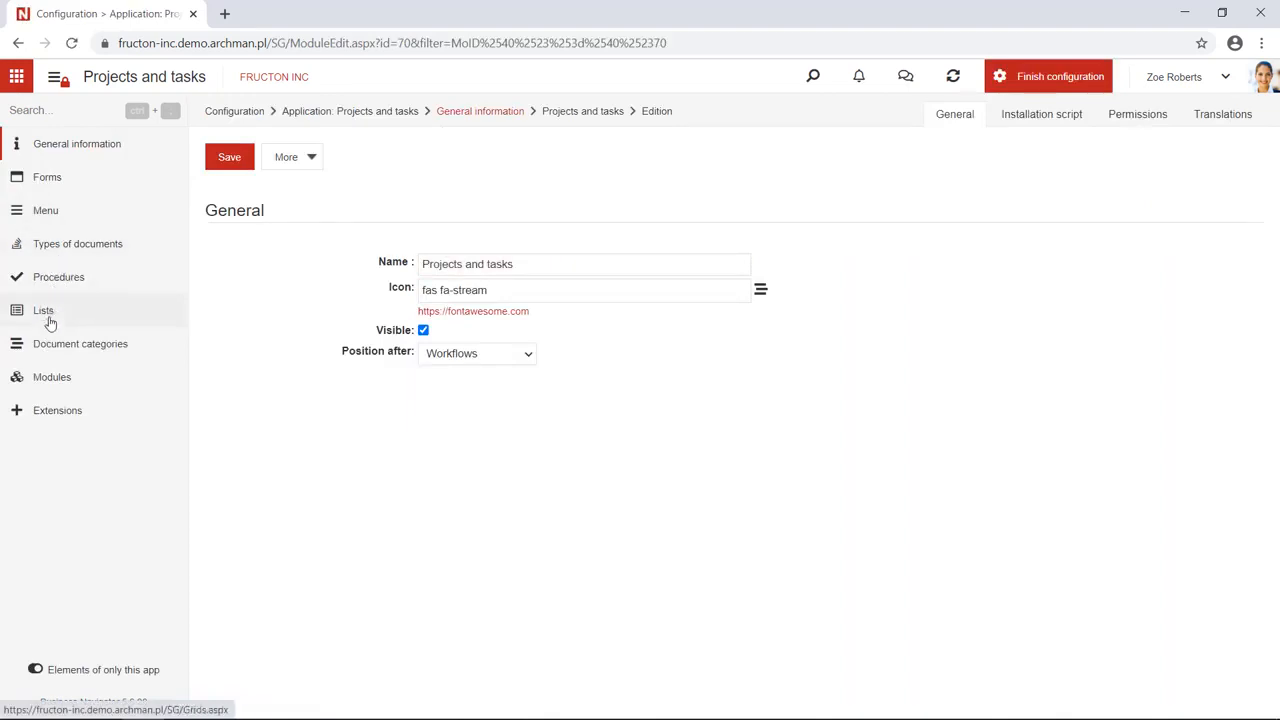
Add a new module to the Projects and tasks application and name it "Service requests".
{"action": "left_click", "coordinate": [58, 380]}
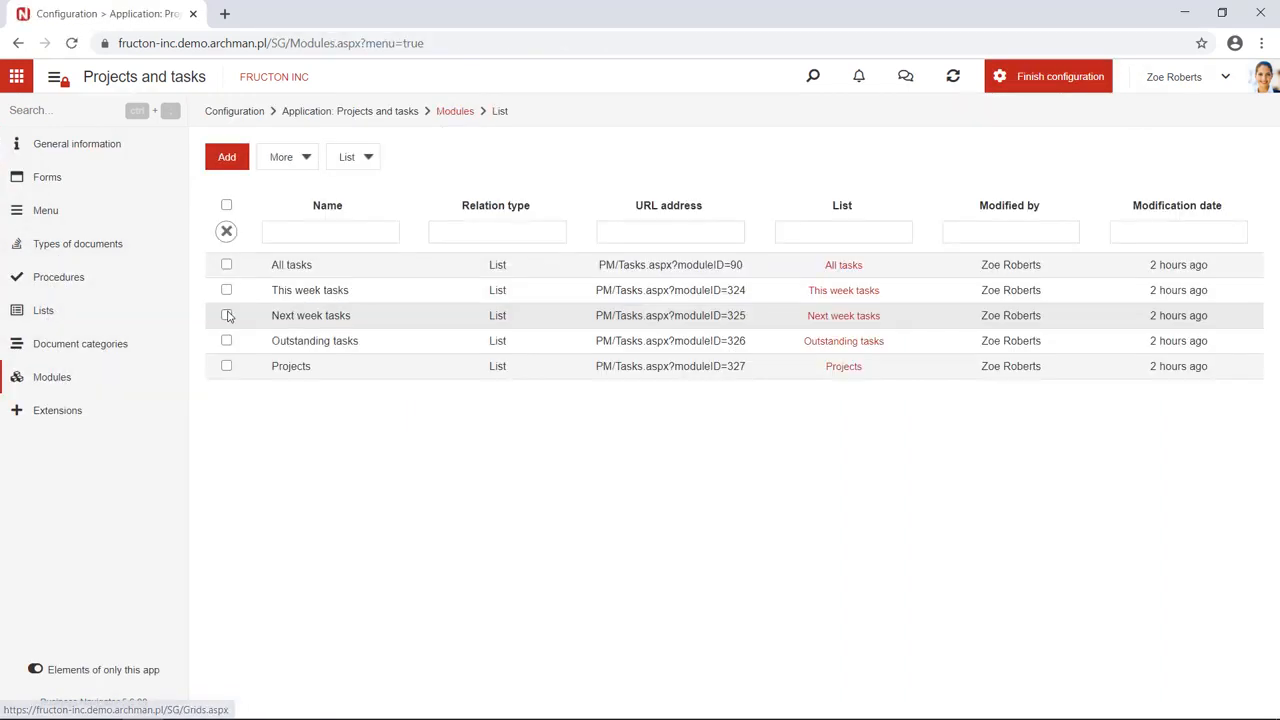
{"action": "left_click", "coordinate": [227, 158]}
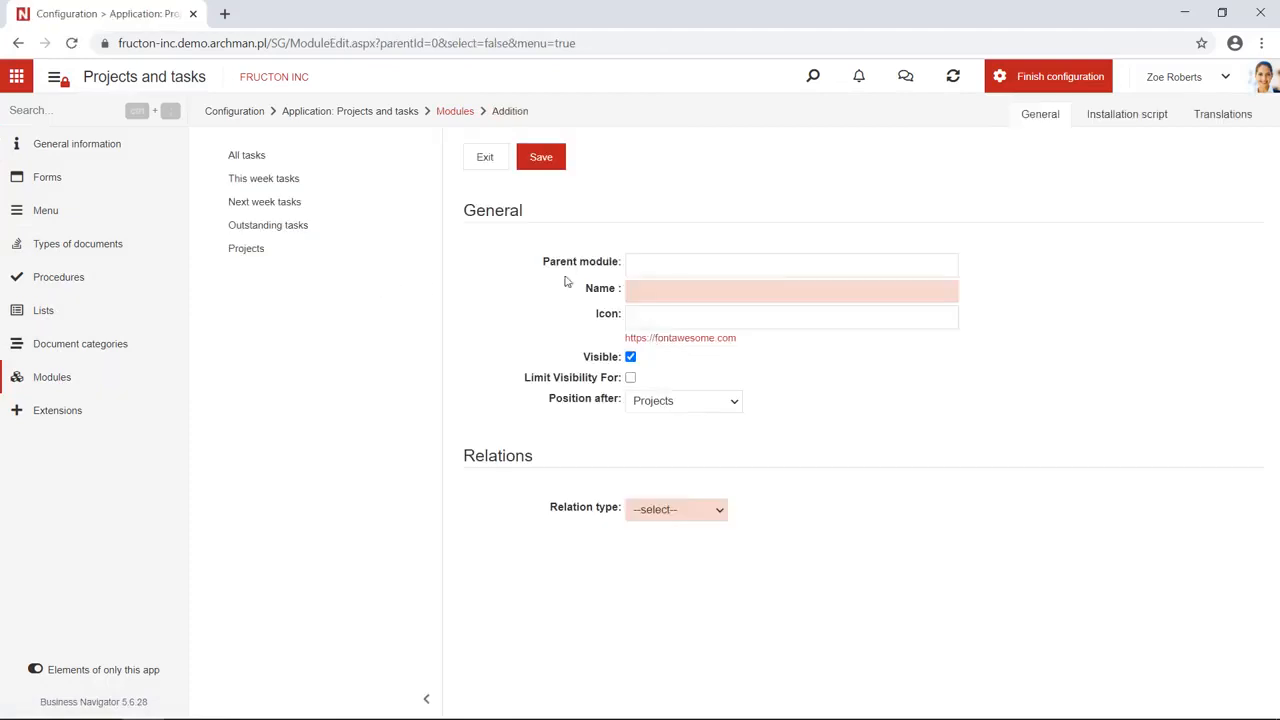
{"action": "left_click", "coordinate": [722, 298]}
{"action": "type", "text": "Service re"}
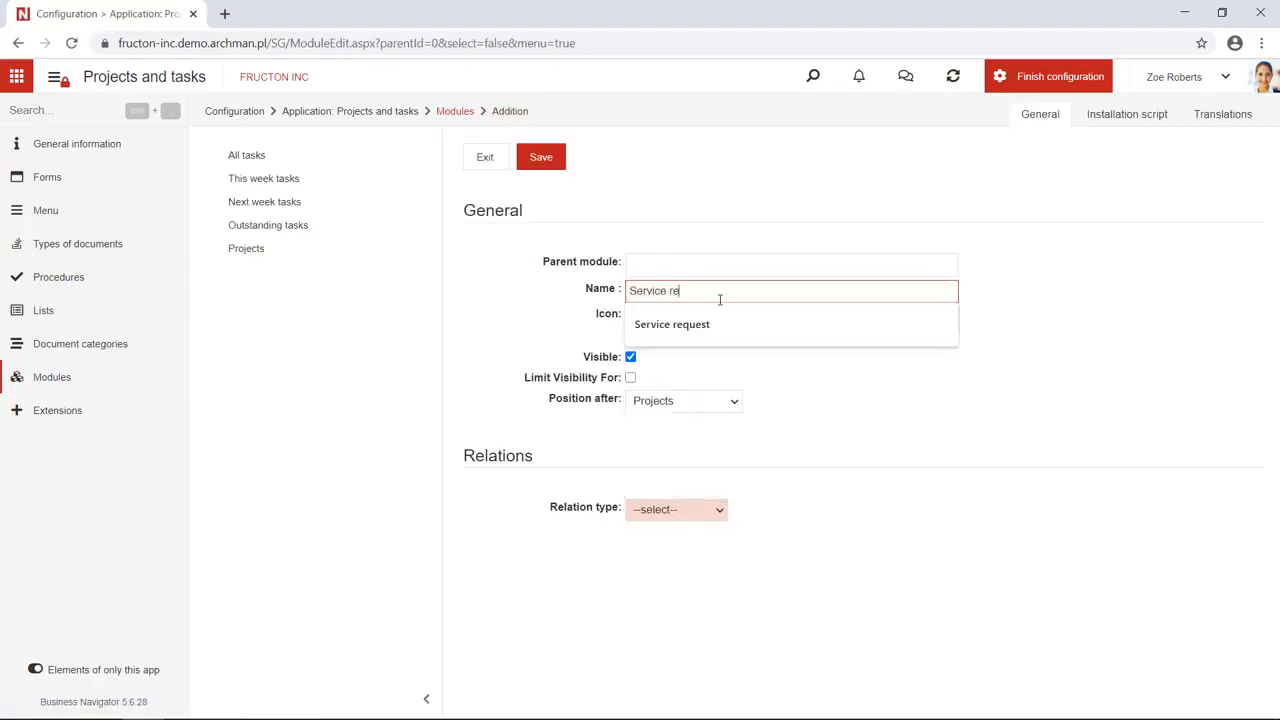
{"action": "type", "text": "quests"}
Assign the fas fa-headset icon to the Service requests module.
{"action": "left_click", "coordinate": [732, 313]}
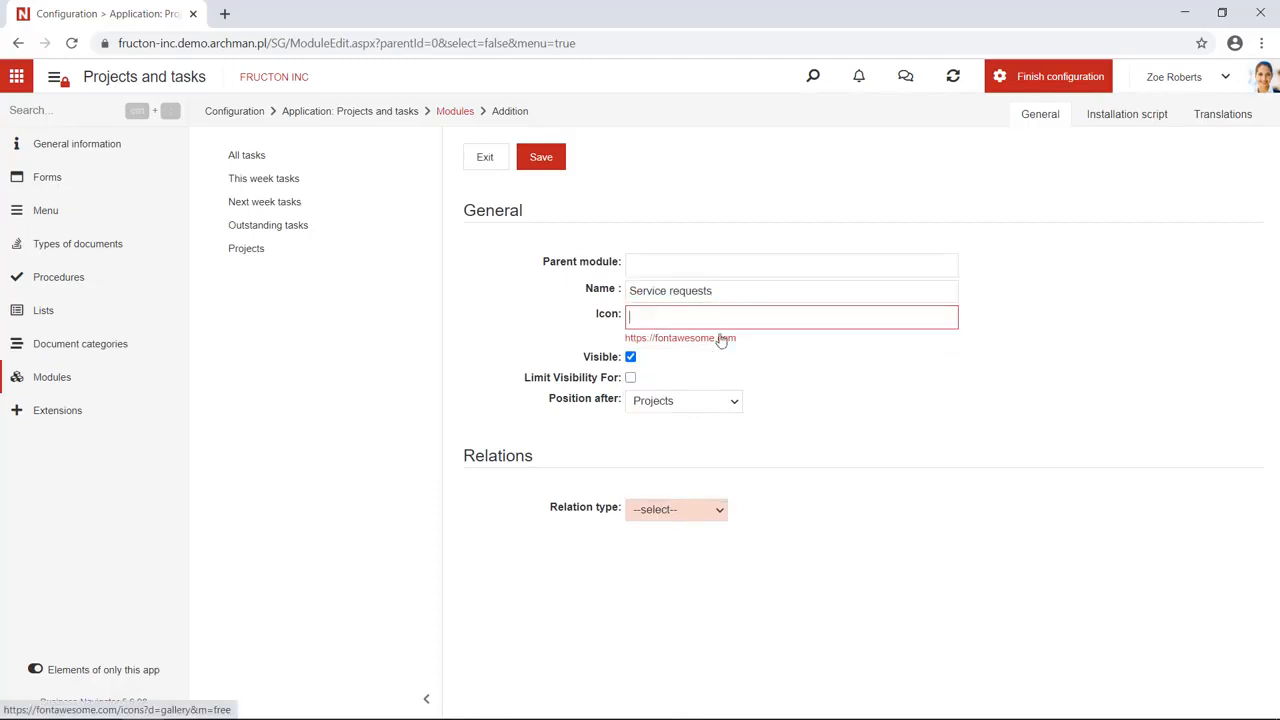
{"action": "type", "text": "see"}
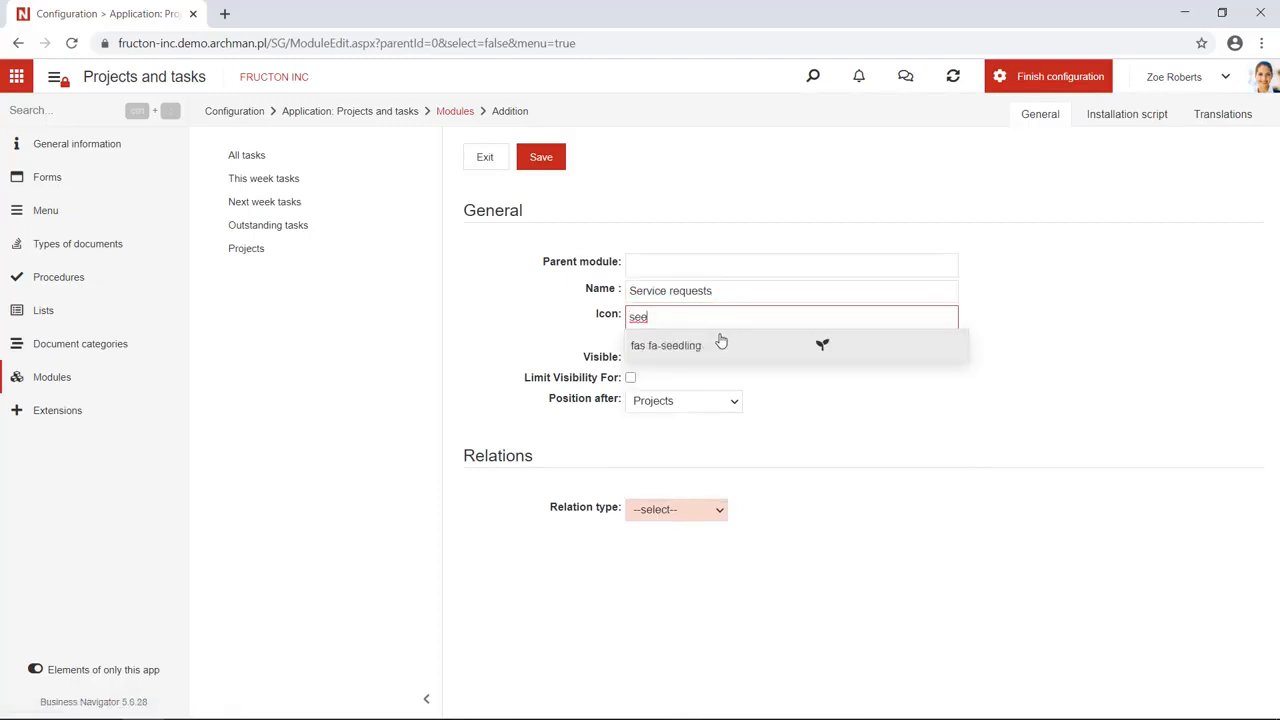
{"action": "key", "text": "BackSpace"}
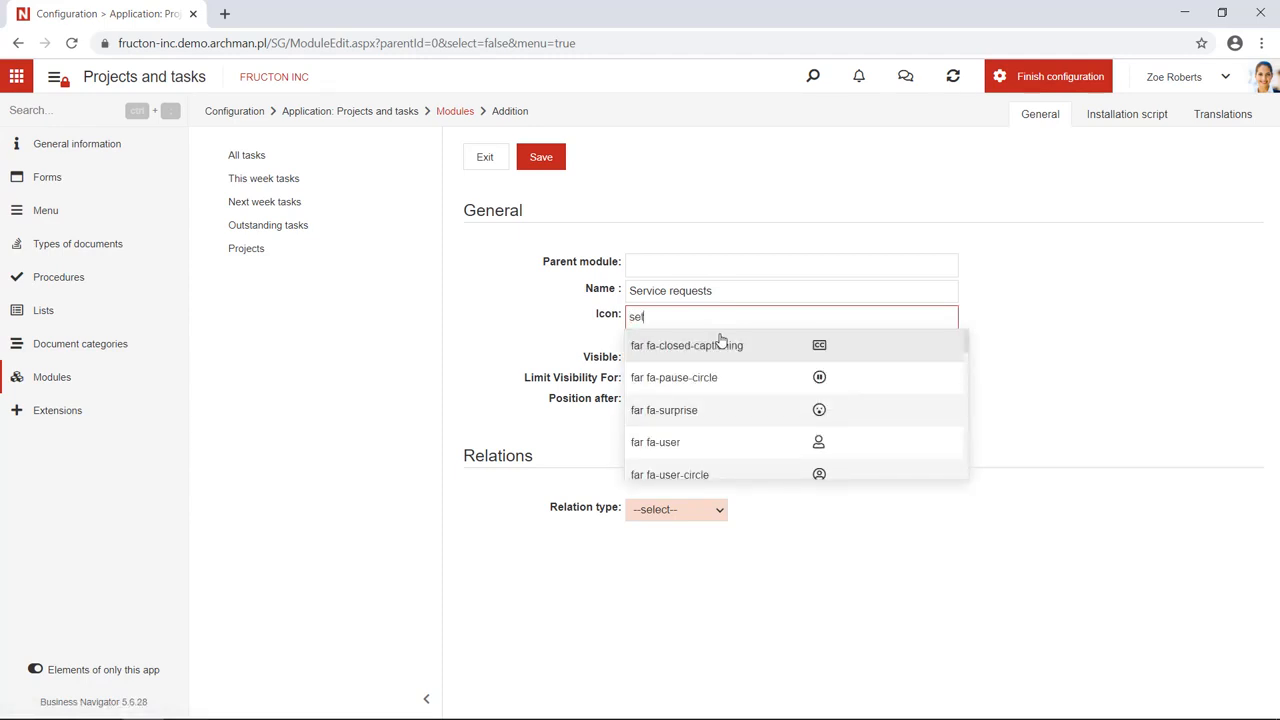
{"action": "type", "text": "t"}
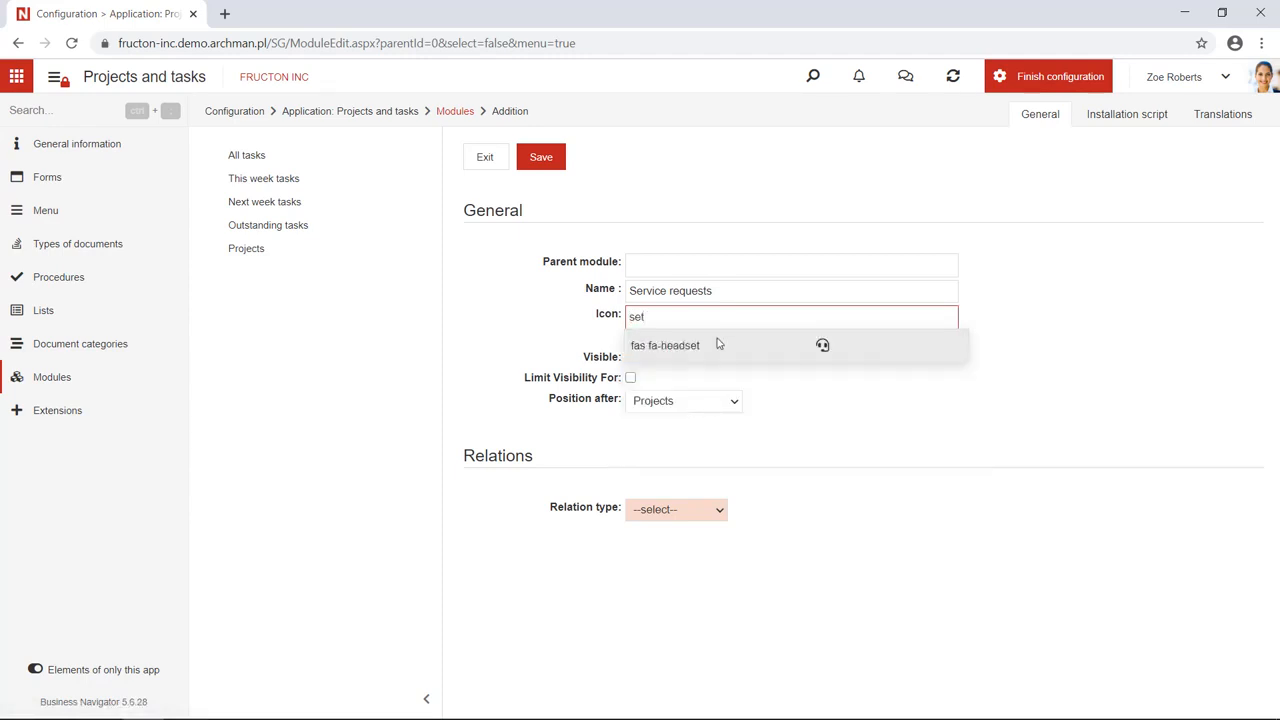
{"action": "left_click", "coordinate": [717, 343]}
Relate the module to the All tasks list, set Service request as its default document type, and save it.
{"action": "left_click", "coordinate": [662, 514]}
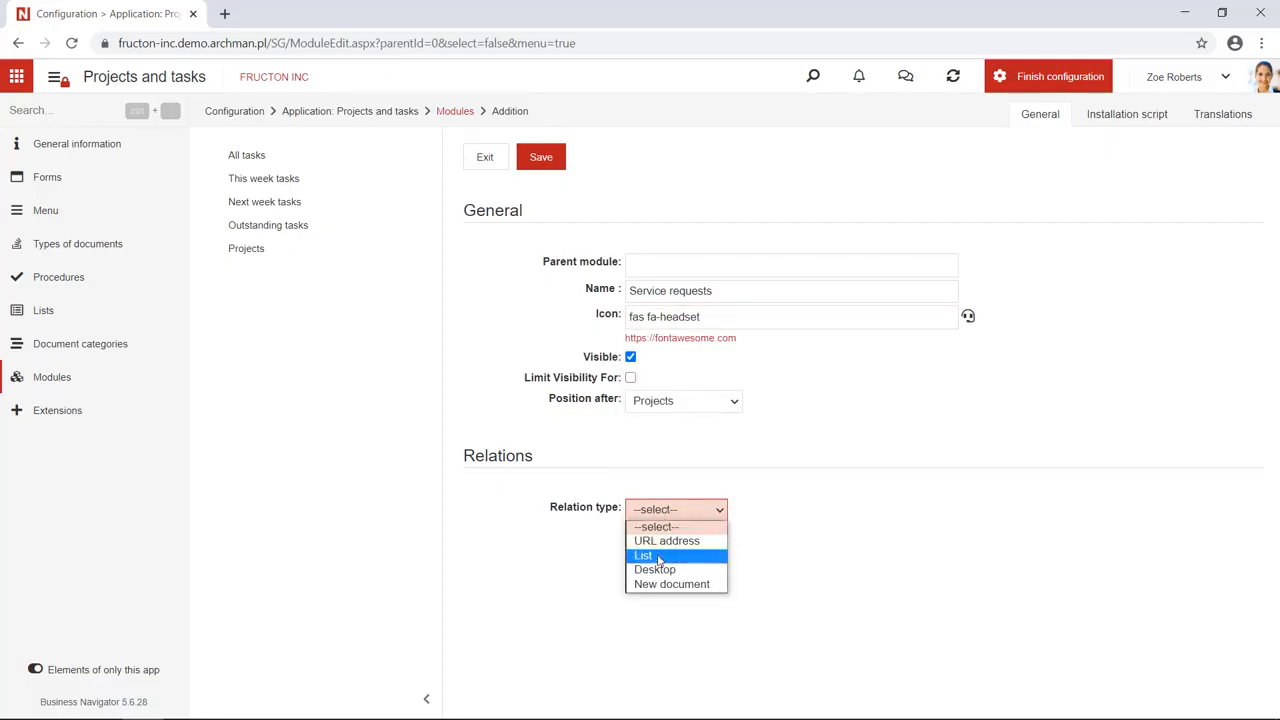
{"action": "left_click", "coordinate": [660, 556]}
{"action": "left_click", "coordinate": [668, 532]}
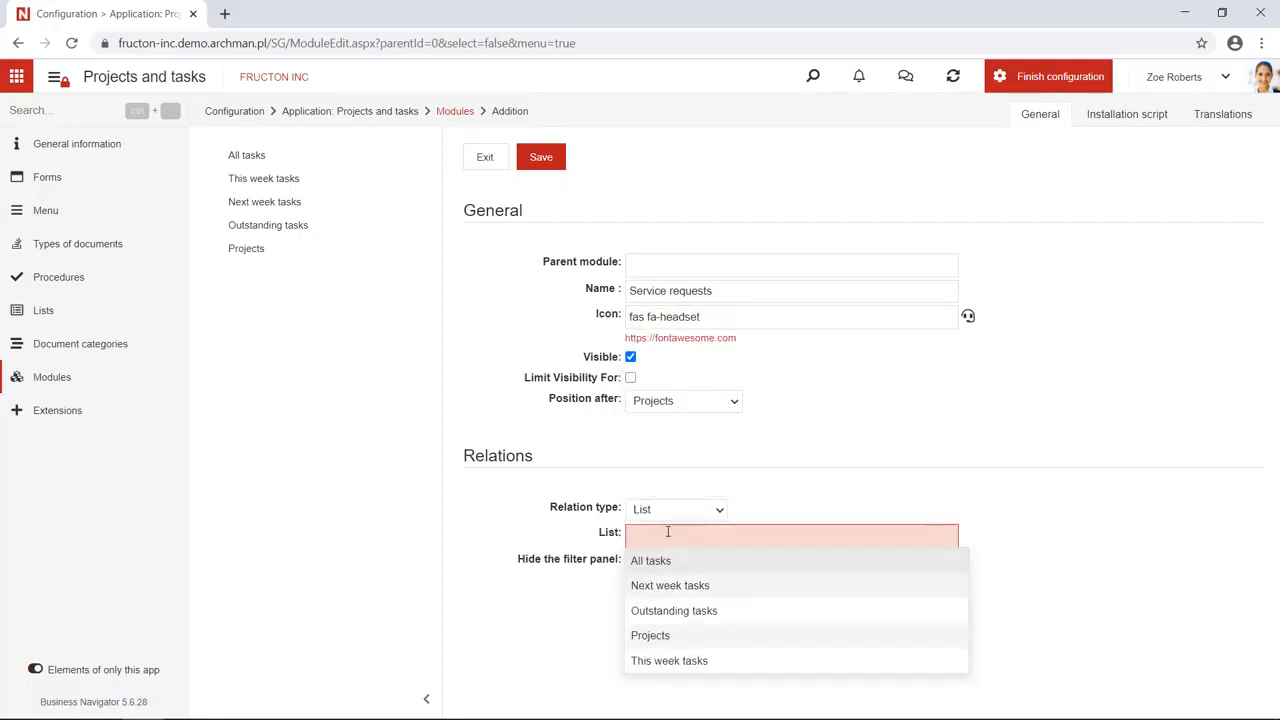
{"action": "left_click", "coordinate": [670, 562]}
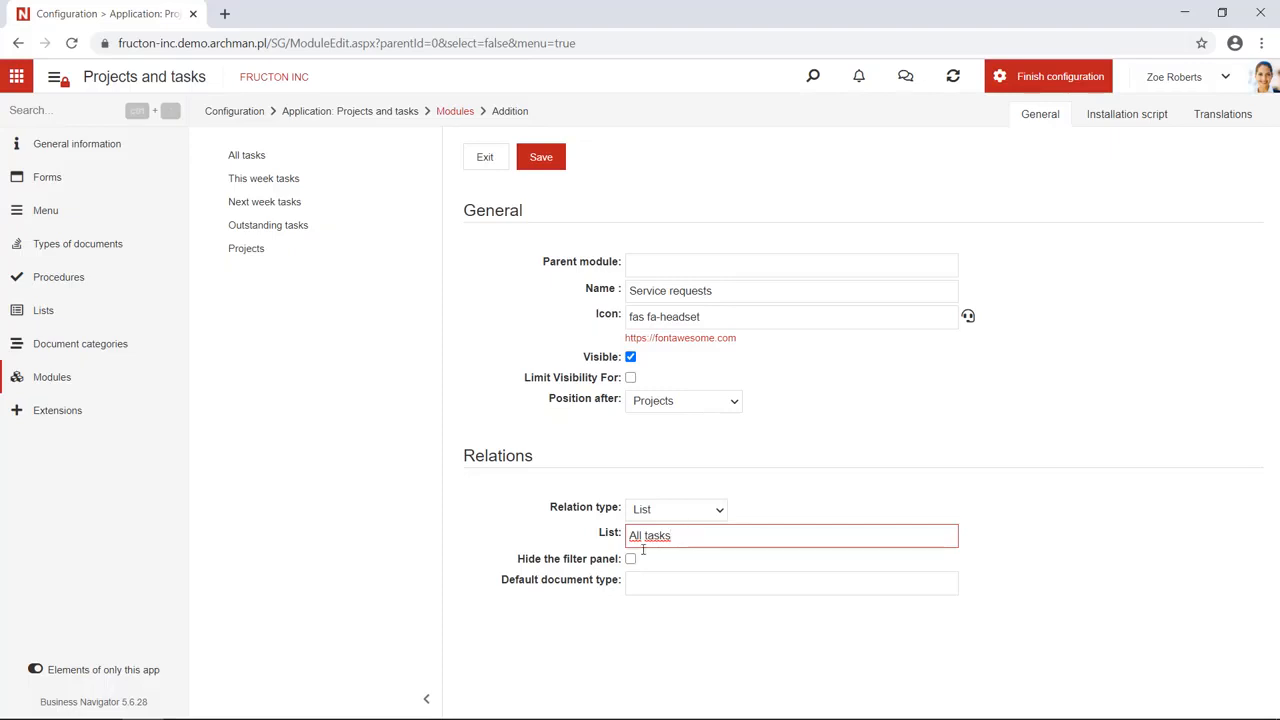
{"action": "left_click", "coordinate": [638, 582]}
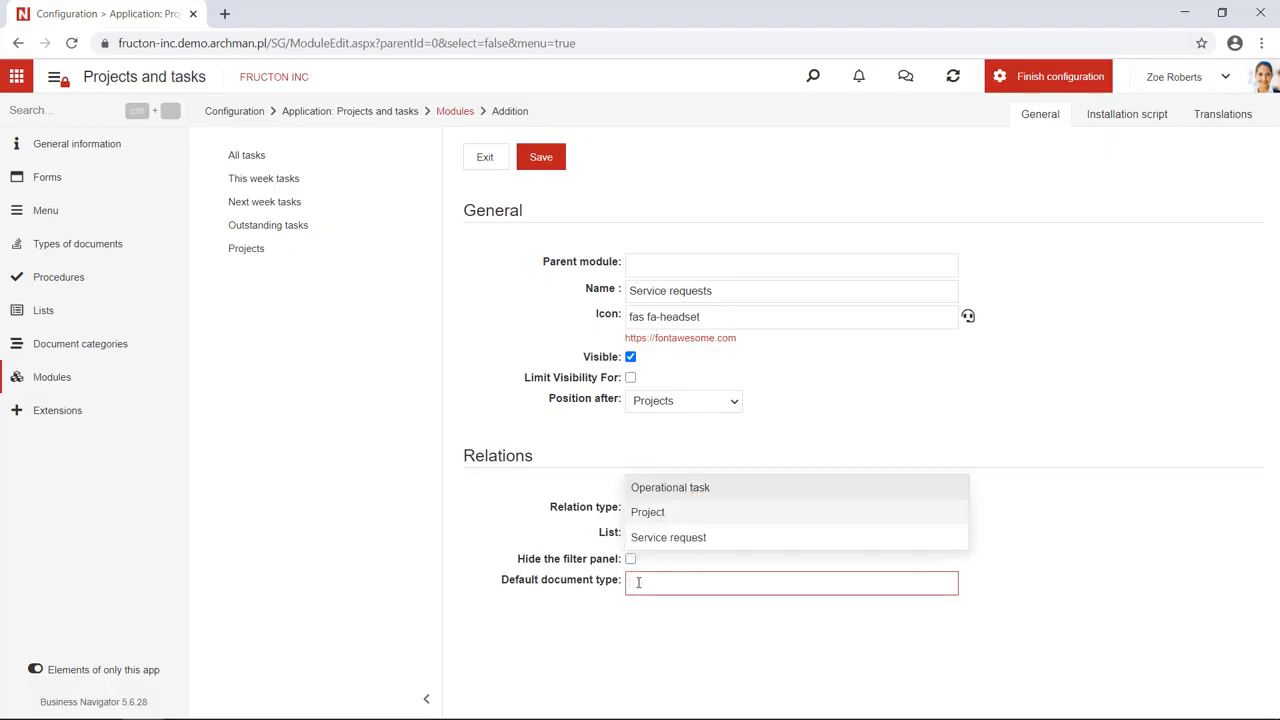
{"action": "left_click", "coordinate": [646, 540]}
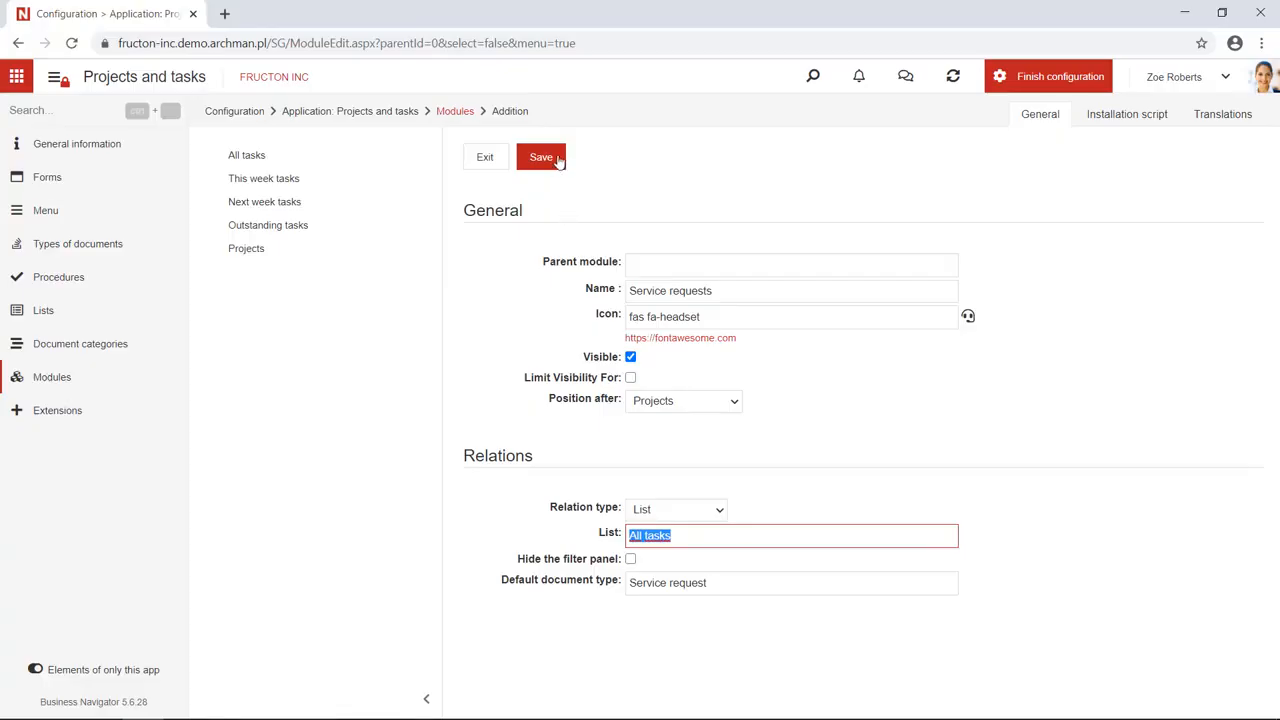
{"action": "left_click", "coordinate": [558, 162]}
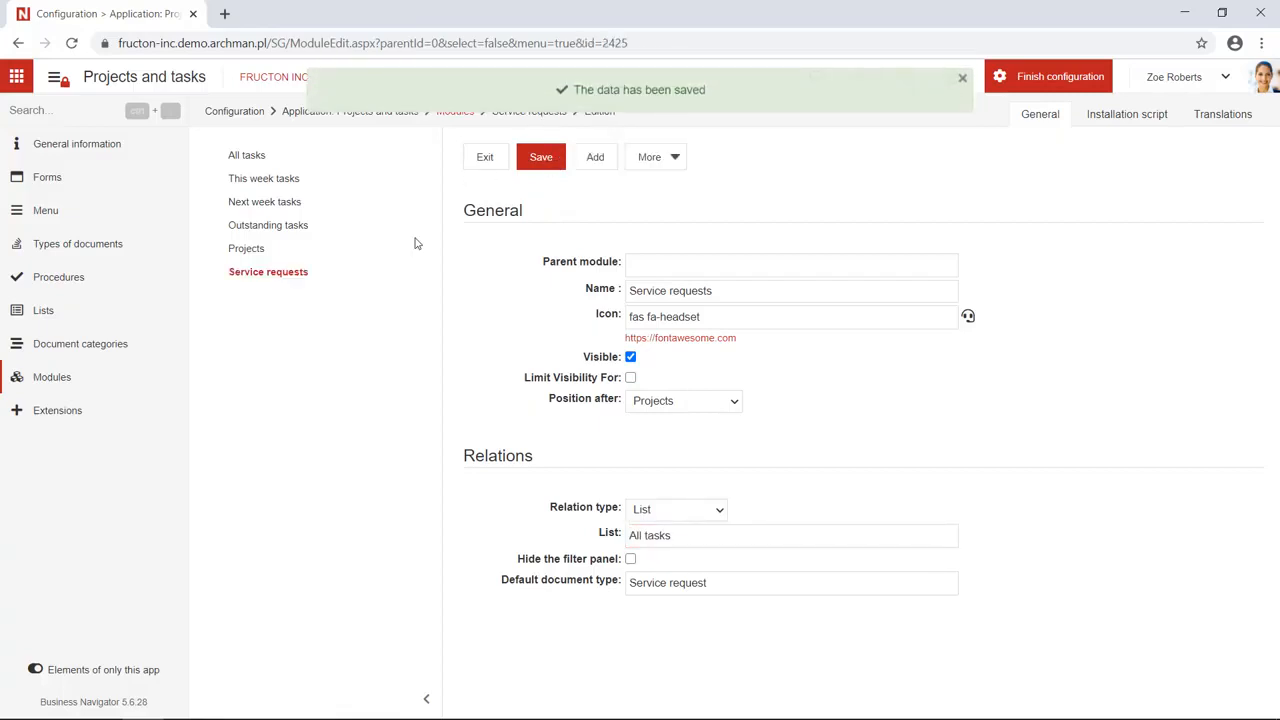
Exit the configuration and start a new request in the Service requests module, naming it "Mouse failure".
{"action": "left_click", "coordinate": [483, 160]}
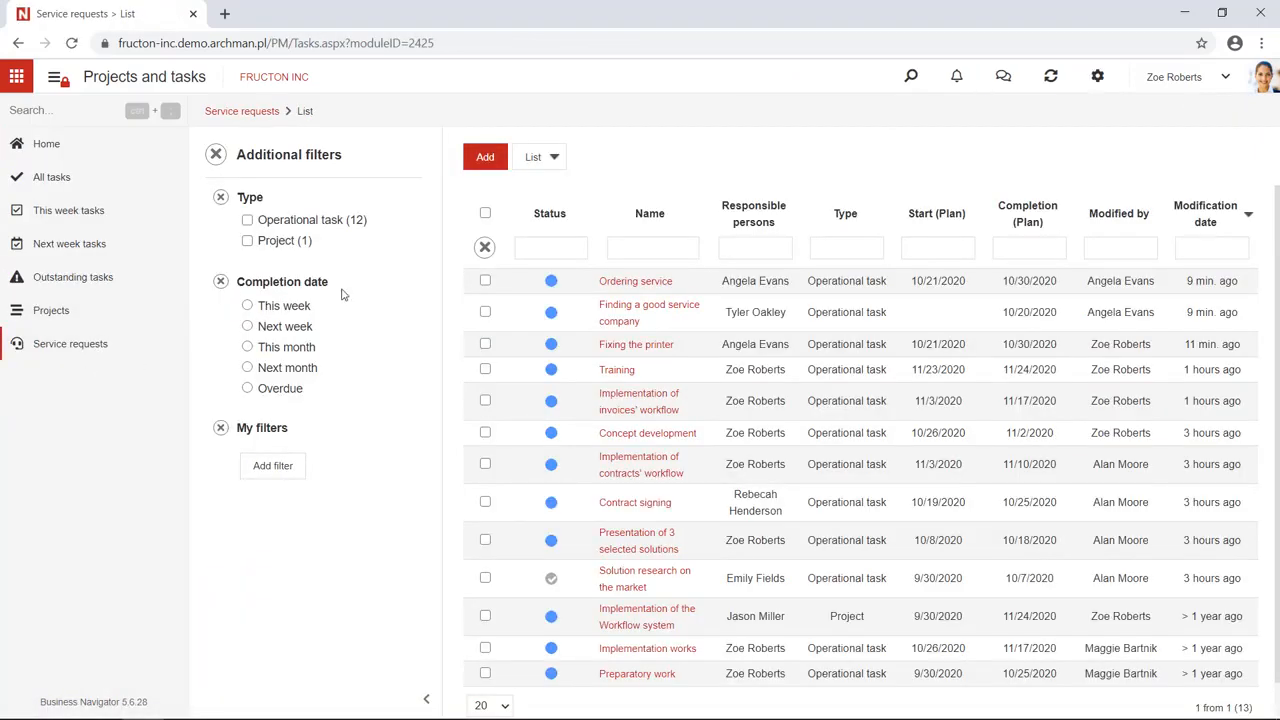
{"action": "left_click", "coordinate": [486, 160]}
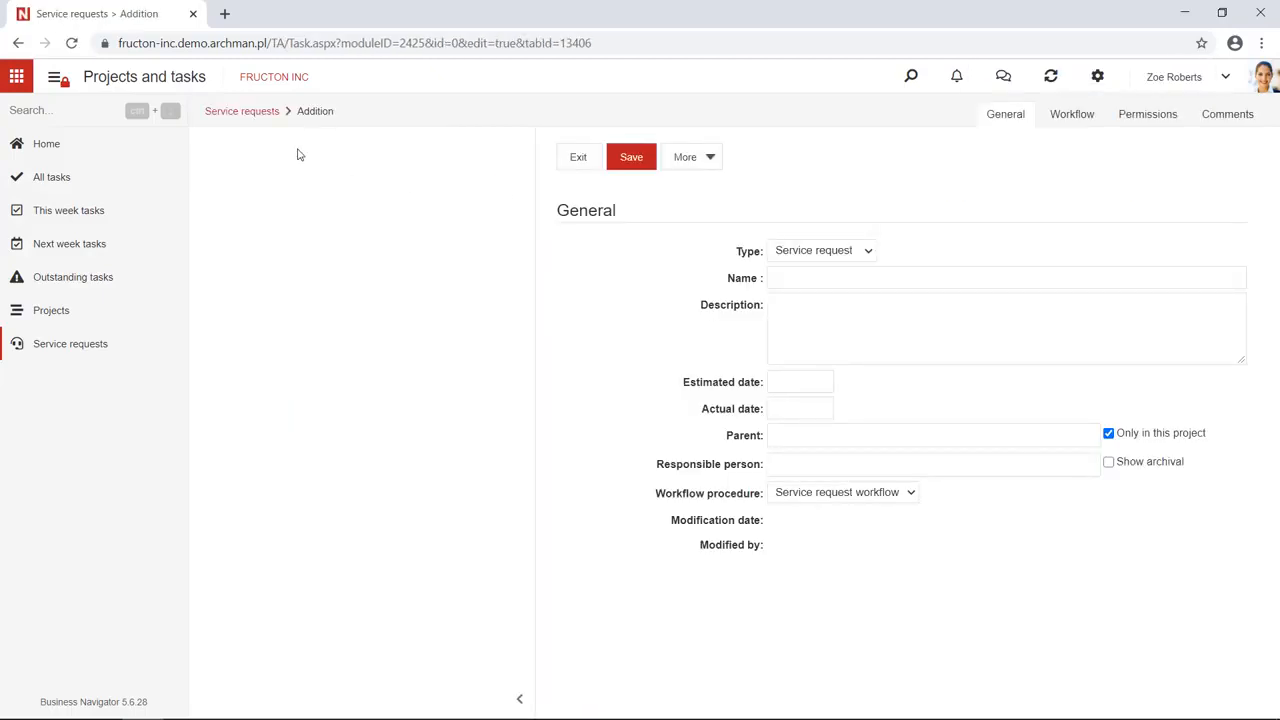
{"action": "left_click", "coordinate": [54, 77]}
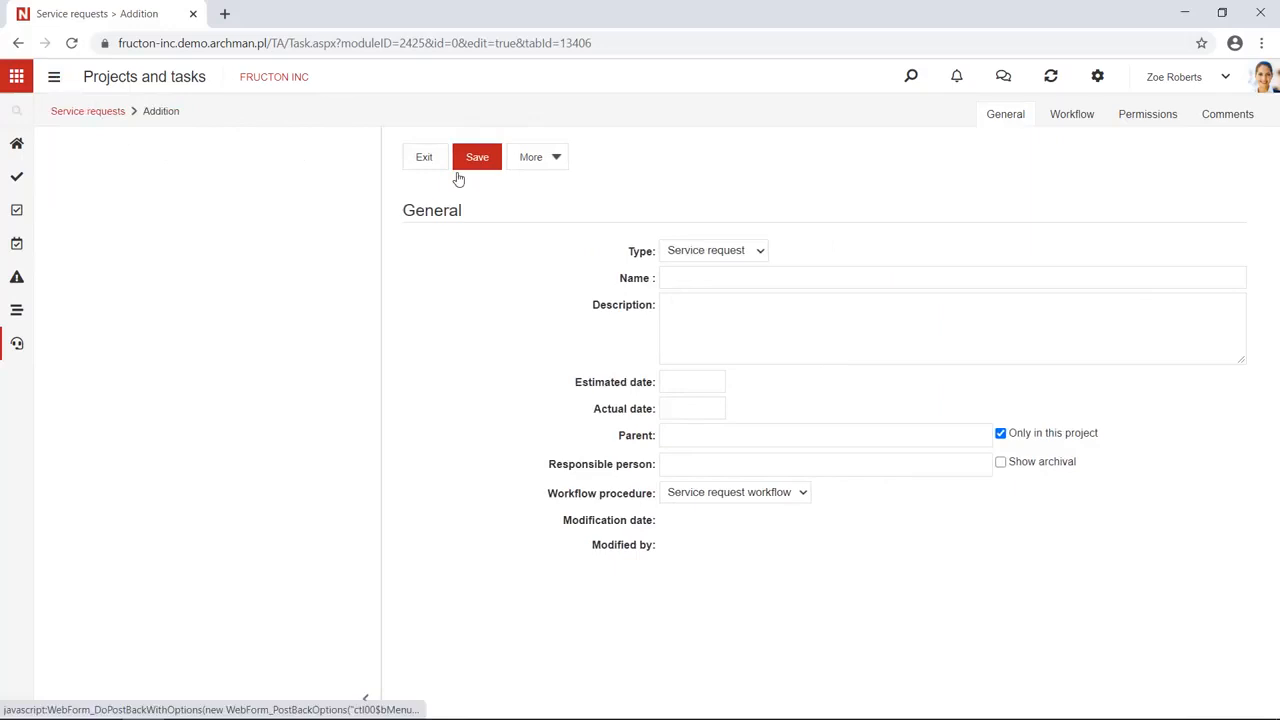
{"action": "left_click", "coordinate": [682, 278]}
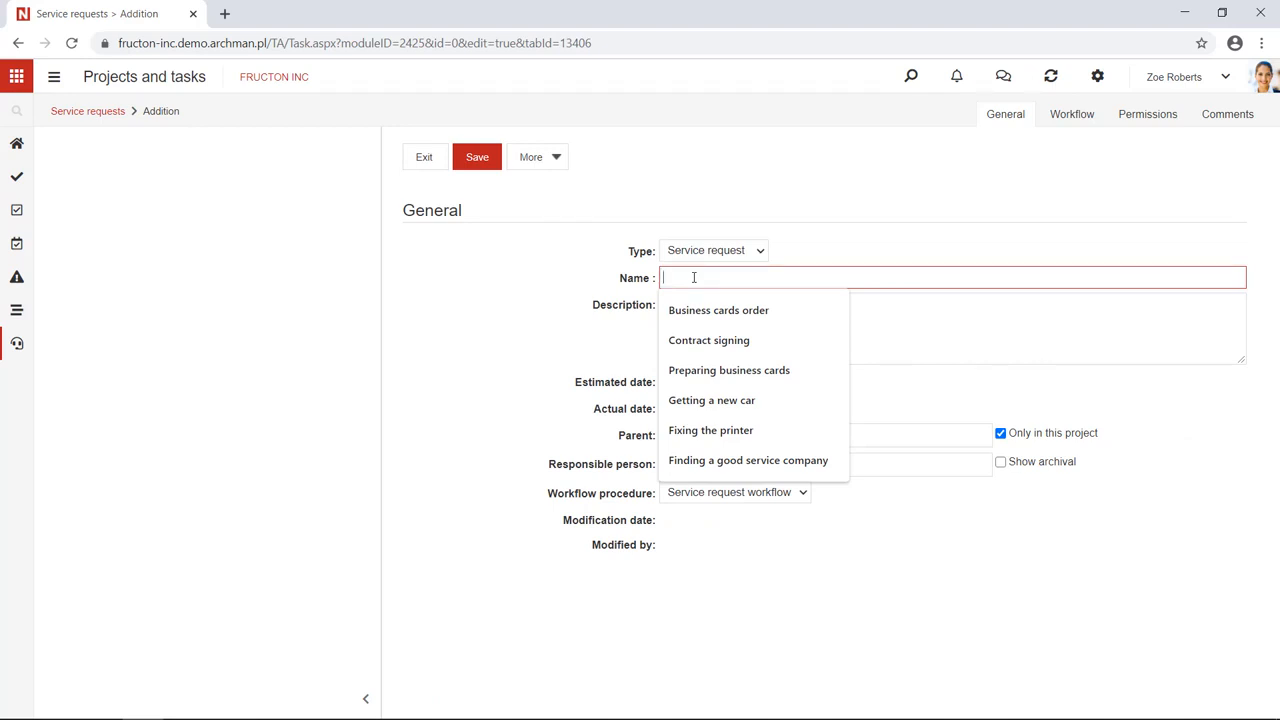
{"action": "type", "text": "Fi"}
{"action": "key", "text": "BackSpace"}
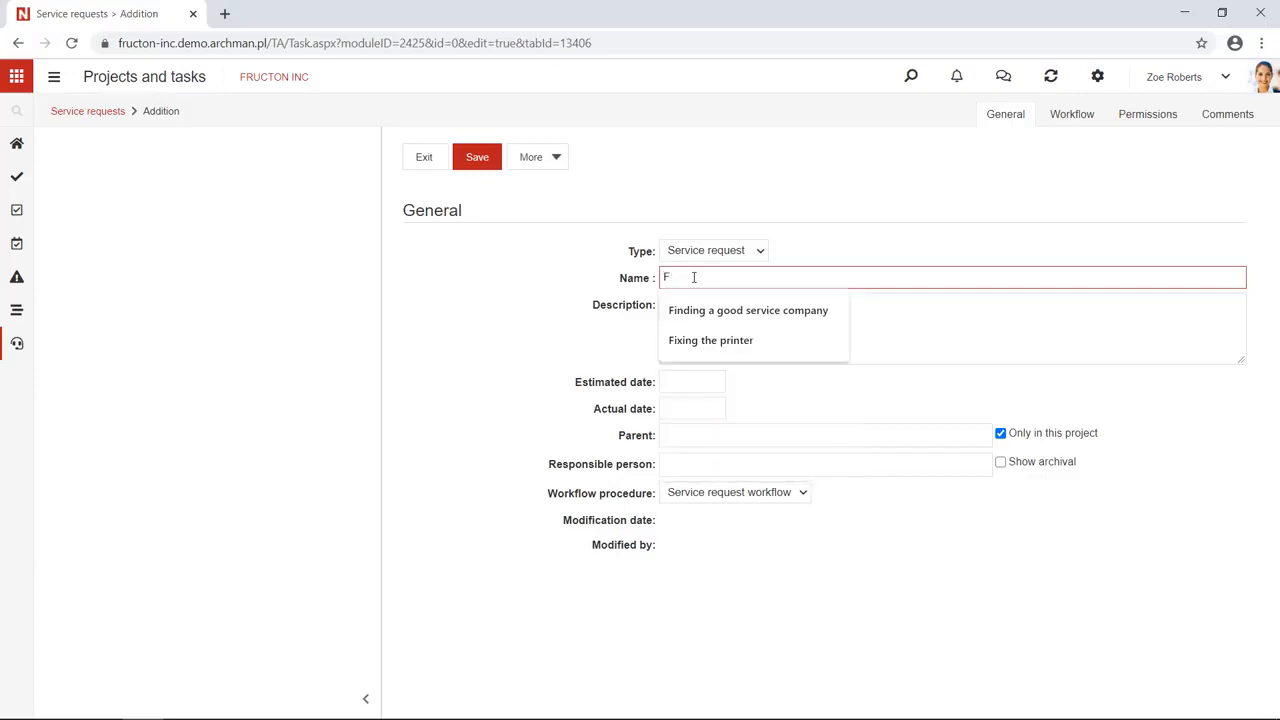
{"action": "key", "text": "BackSpace"}
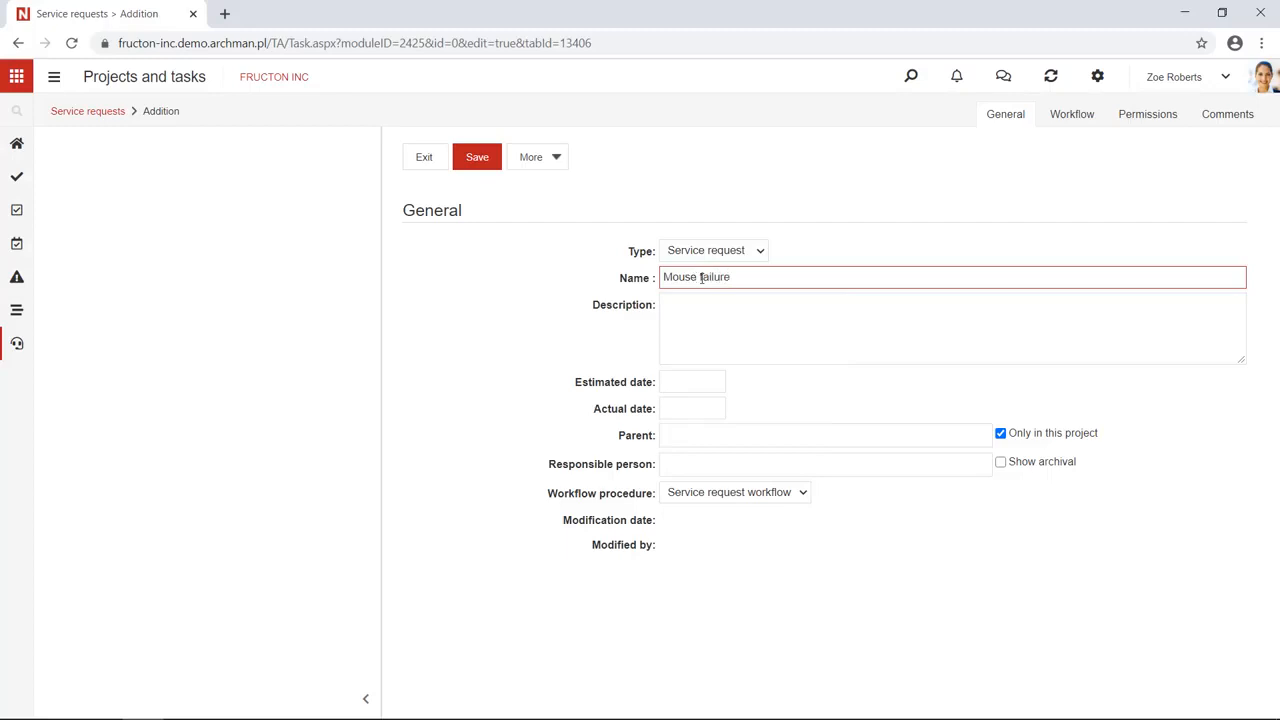
Describe the request as "Doesn' click" and set its estimated date to today, 10/20/2020.
{"action": "left_click", "coordinate": [713, 316]}
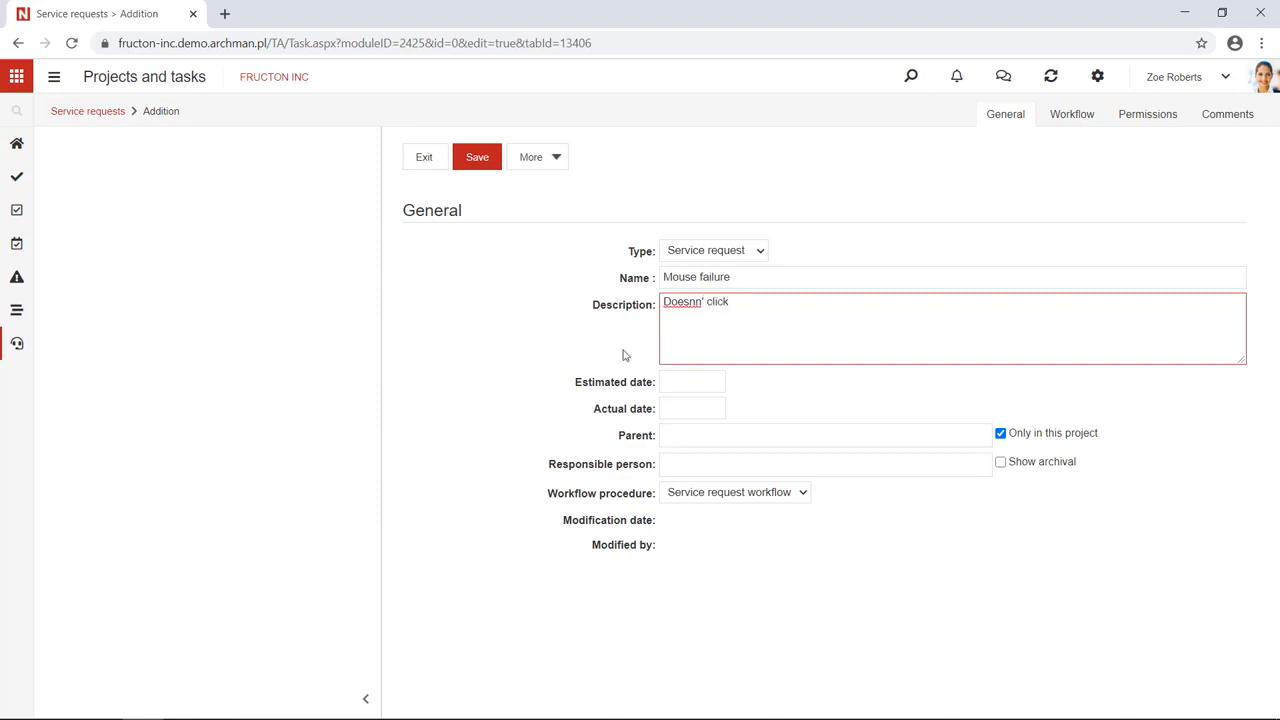
{"action": "key", "text": "BackSpace"}
{"action": "left_click", "coordinate": [709, 385]}
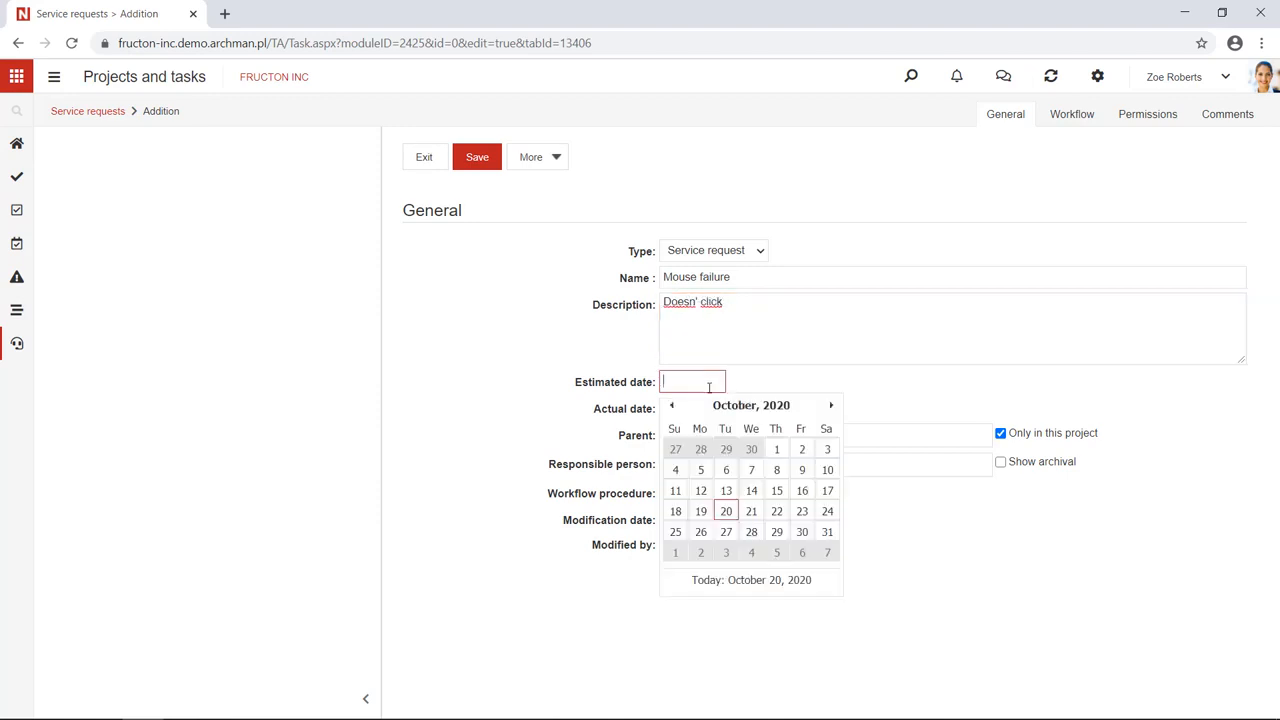
{"action": "left_click", "coordinate": [755, 581]}
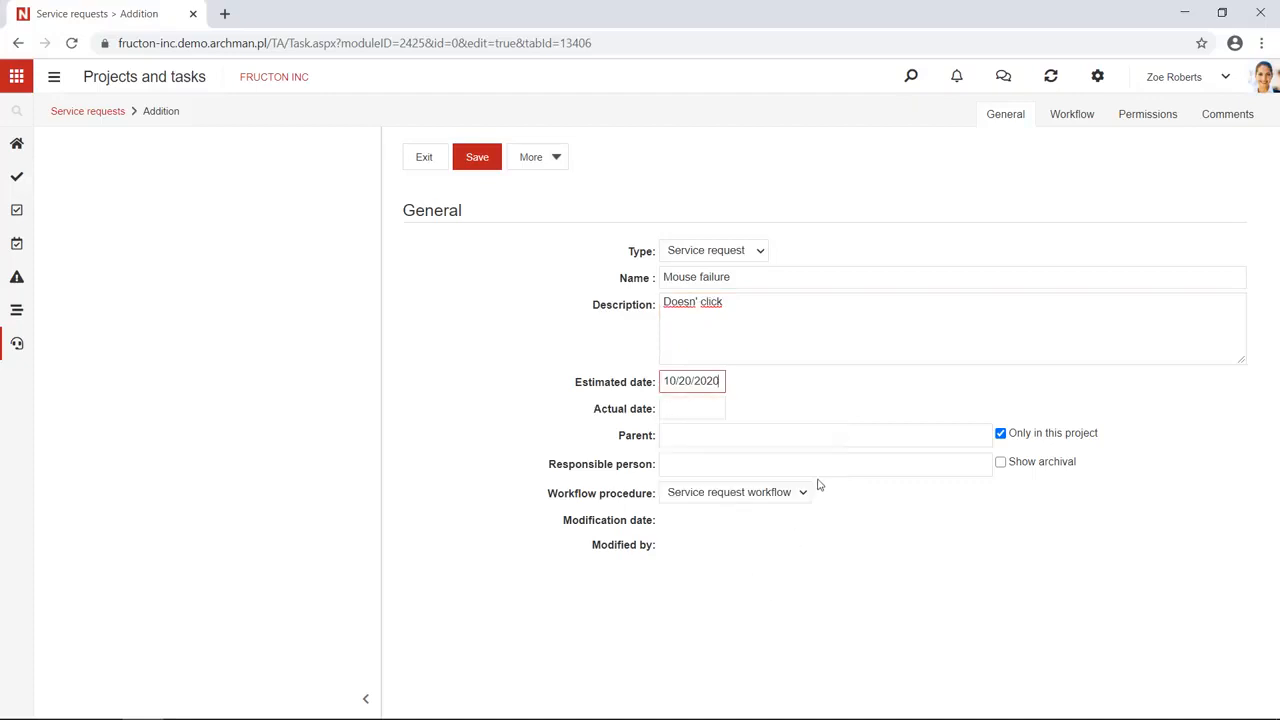
Make the Secretary the responsible person, then save and submit the service request.
{"action": "left_click", "coordinate": [709, 462]}
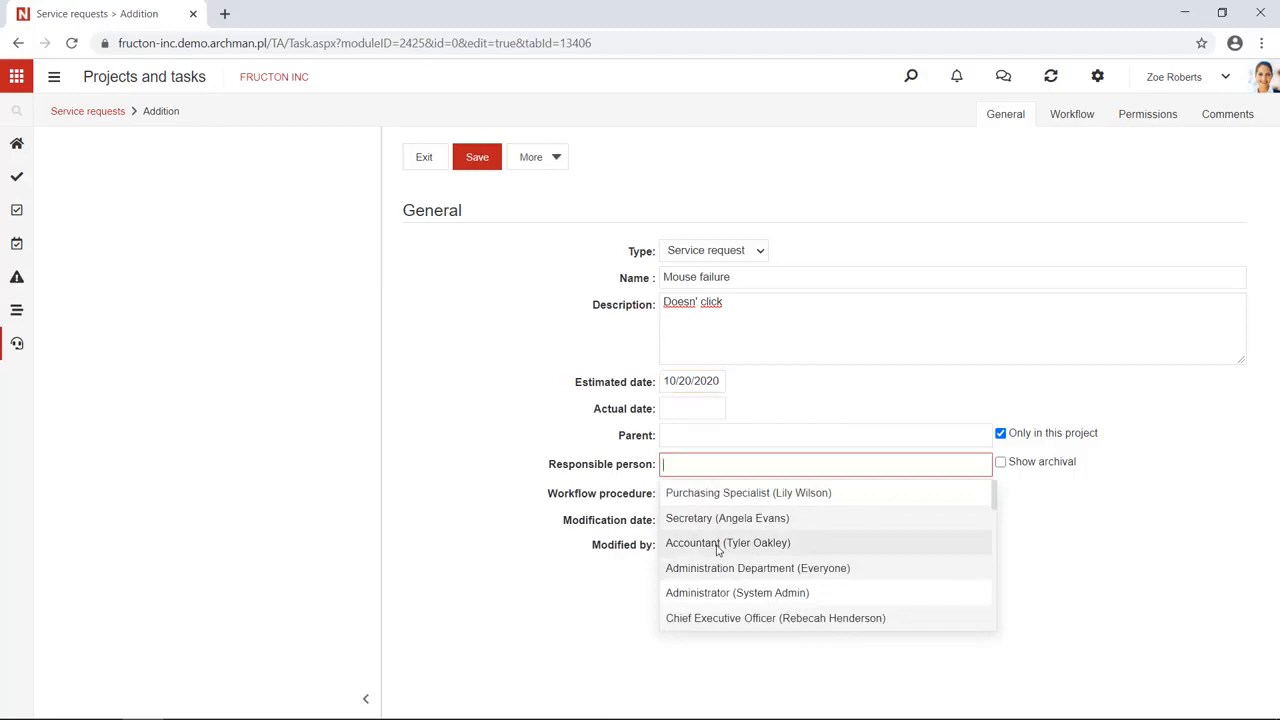
{"action": "left_click", "coordinate": [717, 522]}
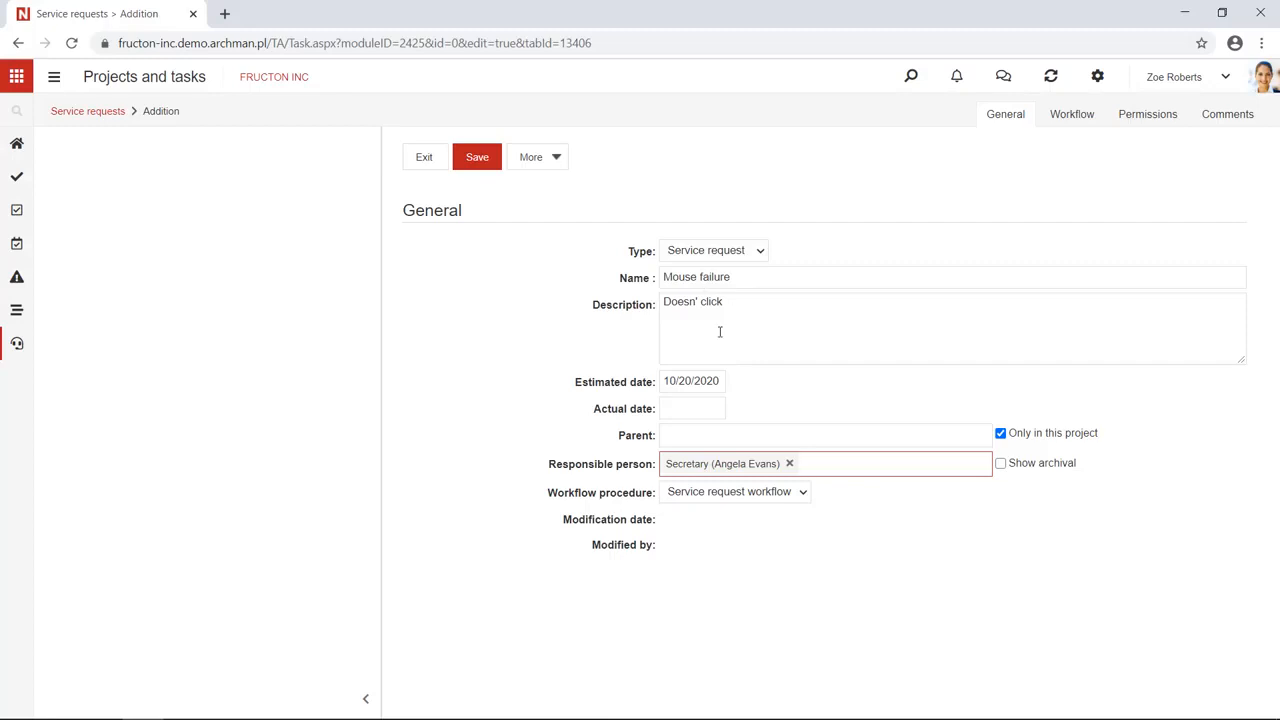
{"action": "left_click", "coordinate": [481, 168]}
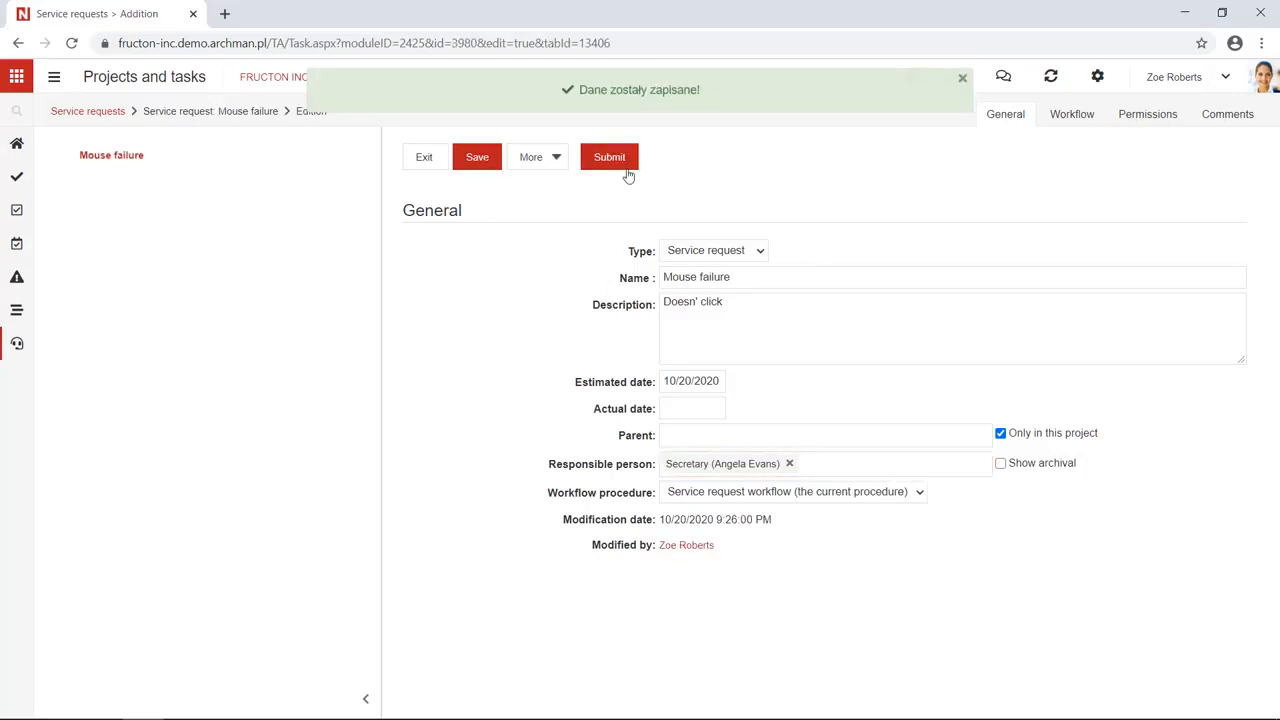
Check the workflow history of the Mouse failure request and return to the Service requests list.
{"action": "left_click", "coordinate": [1072, 114]}
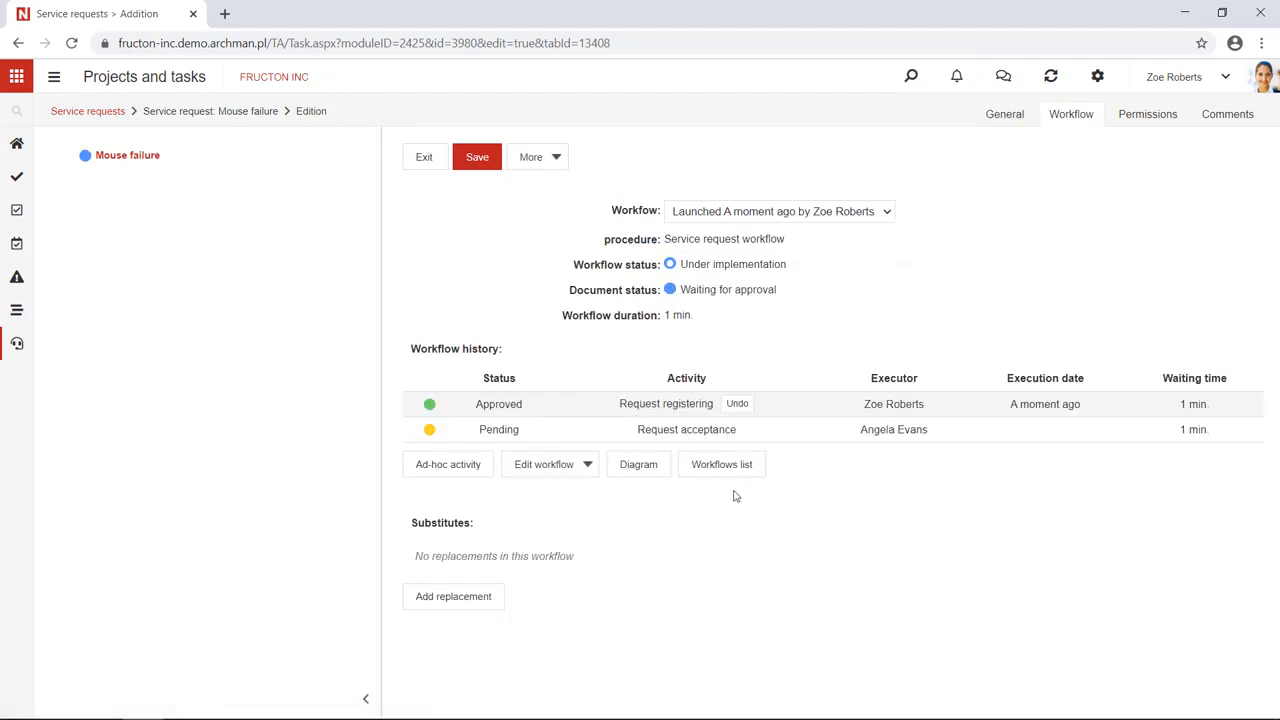
{"action": "left_click", "coordinate": [54, 78]}
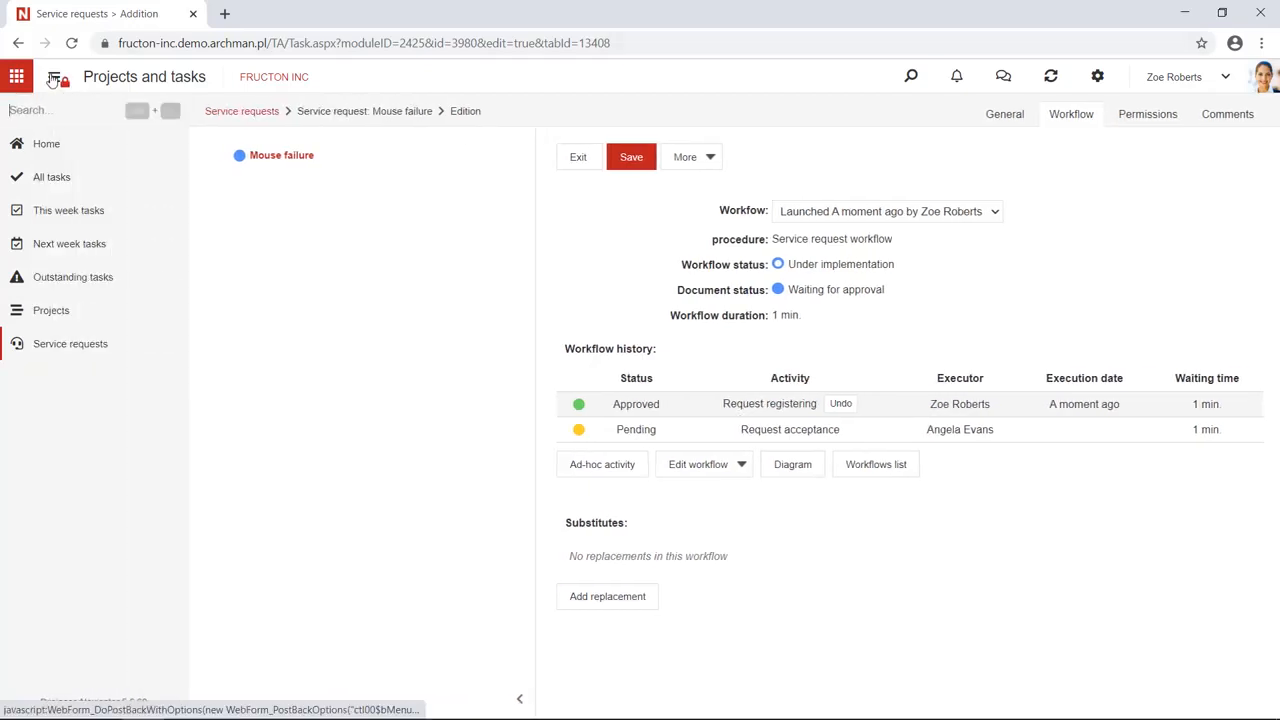
{"action": "left_click", "coordinate": [57, 344]}
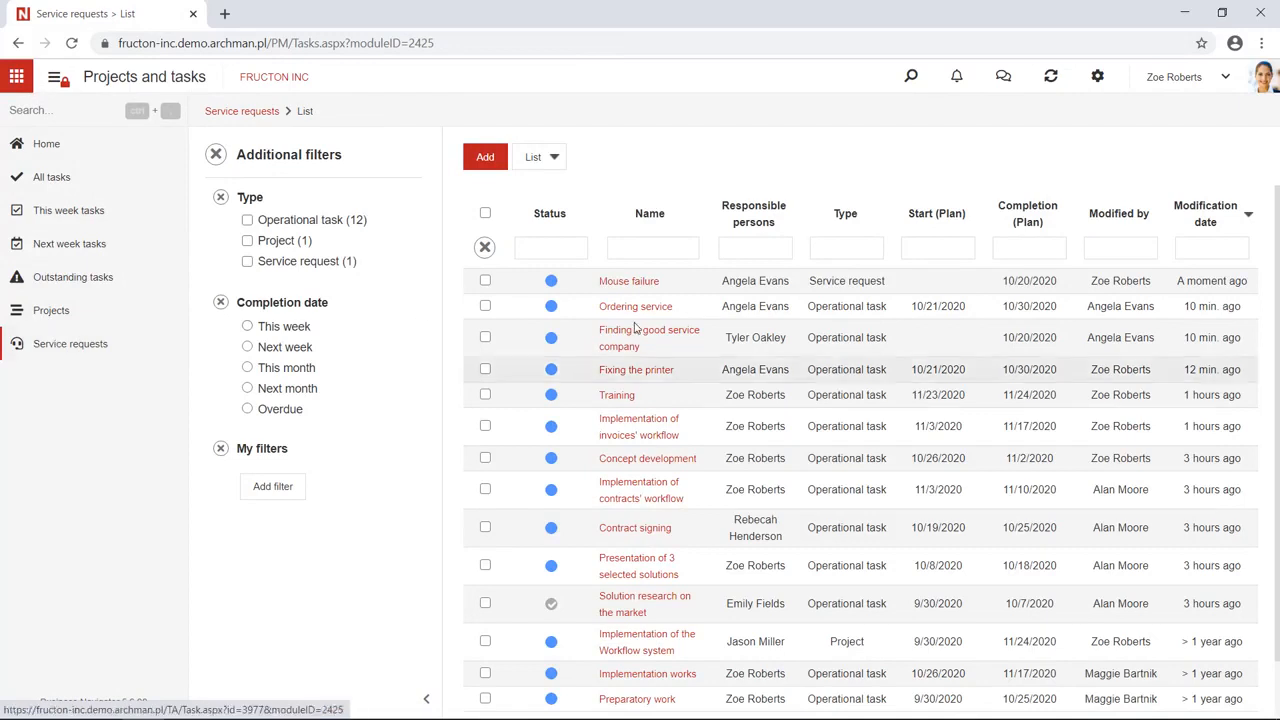
Enter the application's configuration and generate a list from the Service request document type.
{"action": "left_click", "coordinate": [1097, 80]}
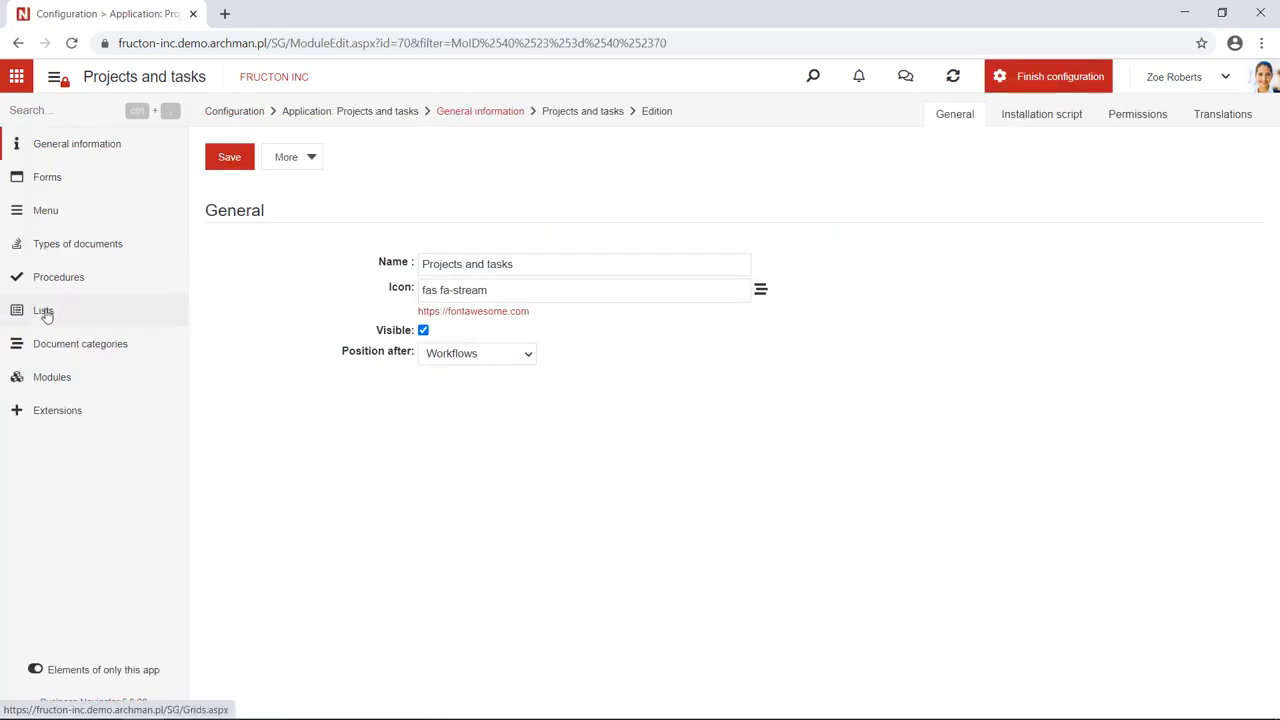
{"action": "left_click", "coordinate": [52, 257]}
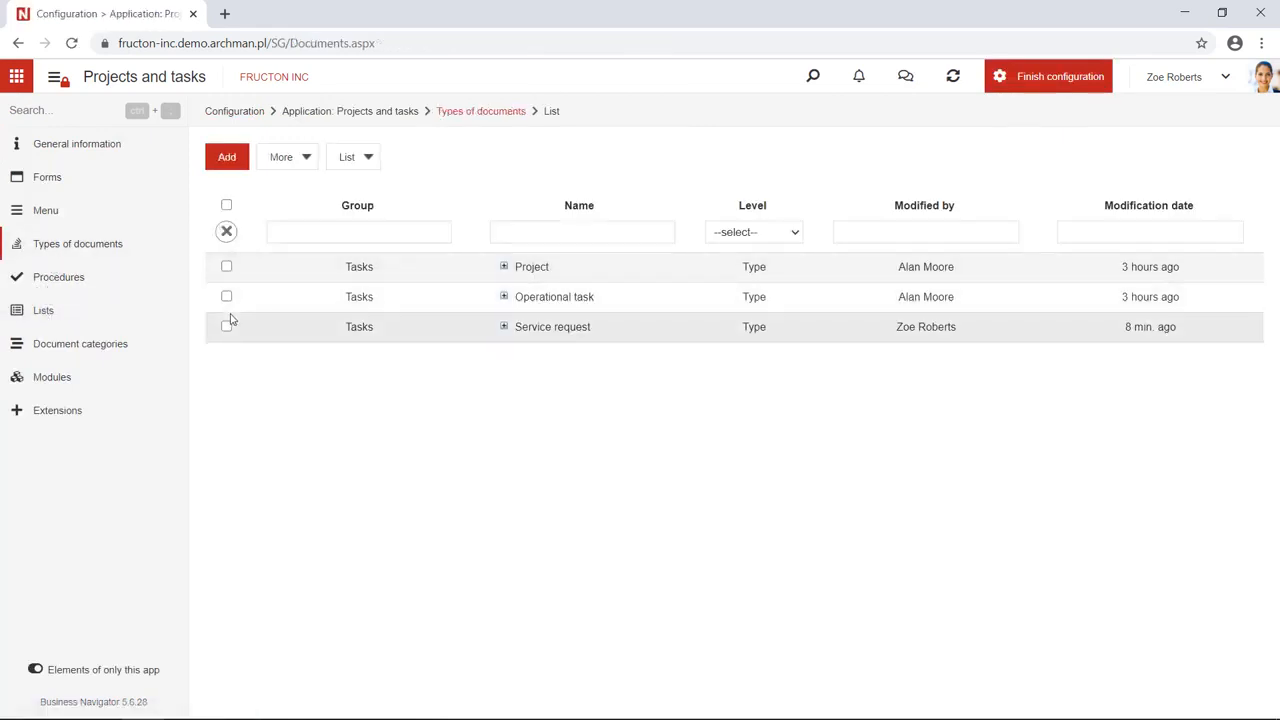
{"action": "left_click", "coordinate": [226, 327]}
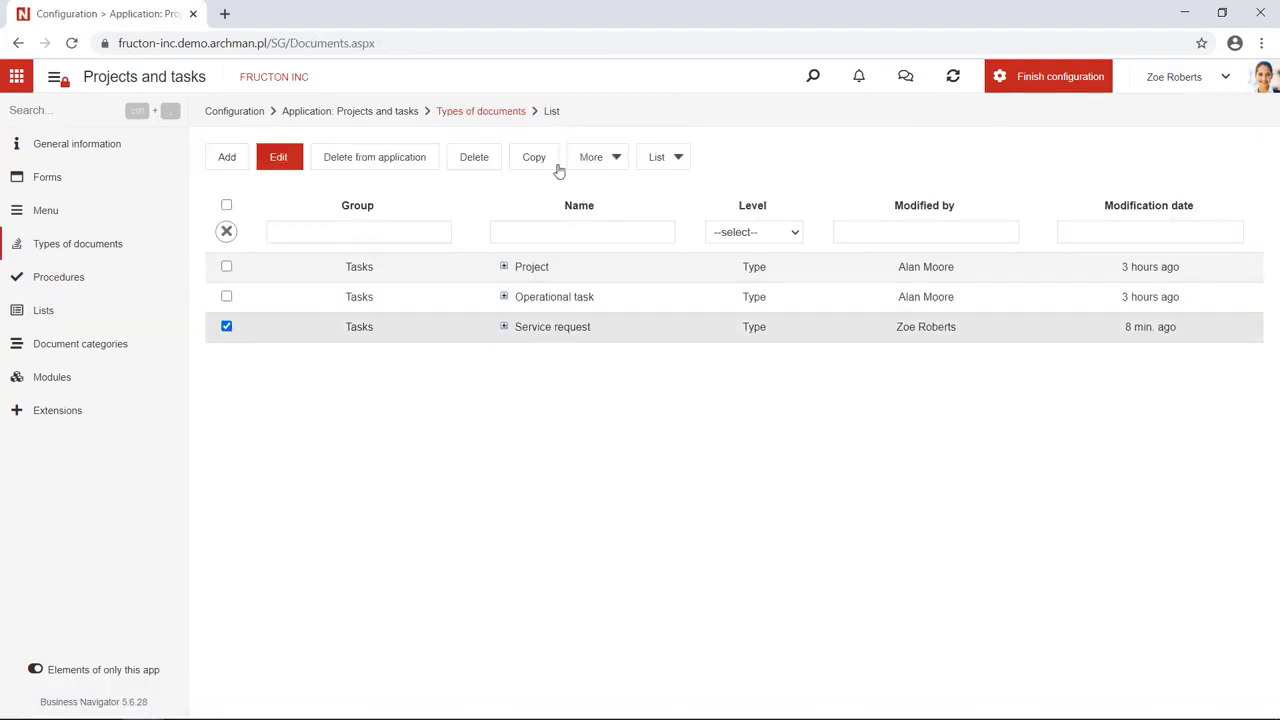
{"action": "left_click", "coordinate": [618, 160]}
{"action": "mouse_move", "coordinate": [618, 163]}
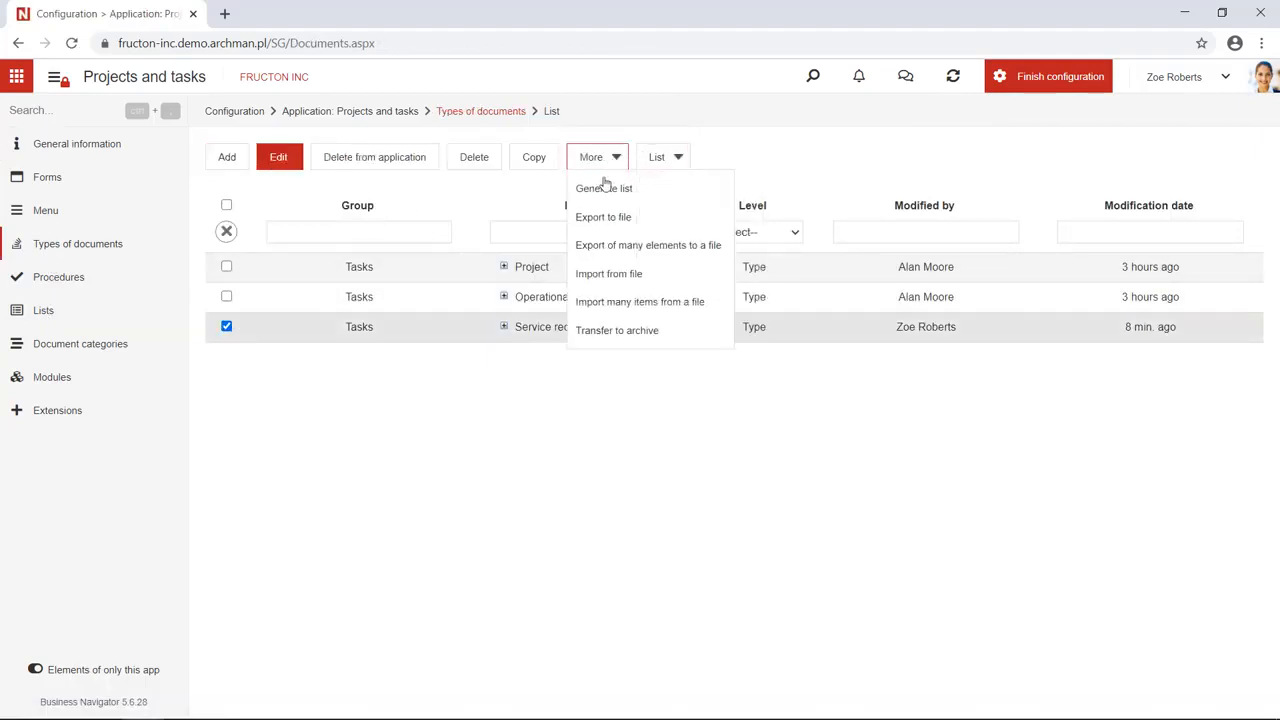
{"action": "left_click", "coordinate": [605, 189]}
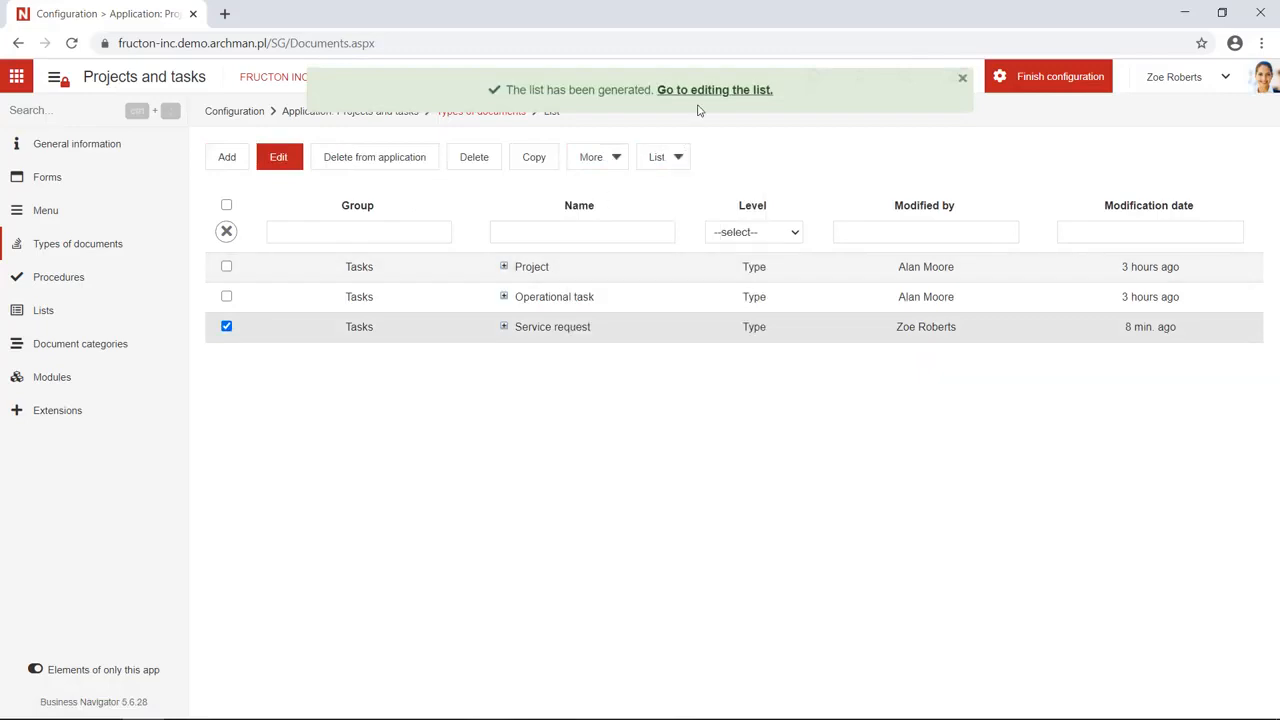
In the generated Service request list, move the Modification date and Modified by columns to the end, and save.
{"action": "left_click", "coordinate": [700, 90]}
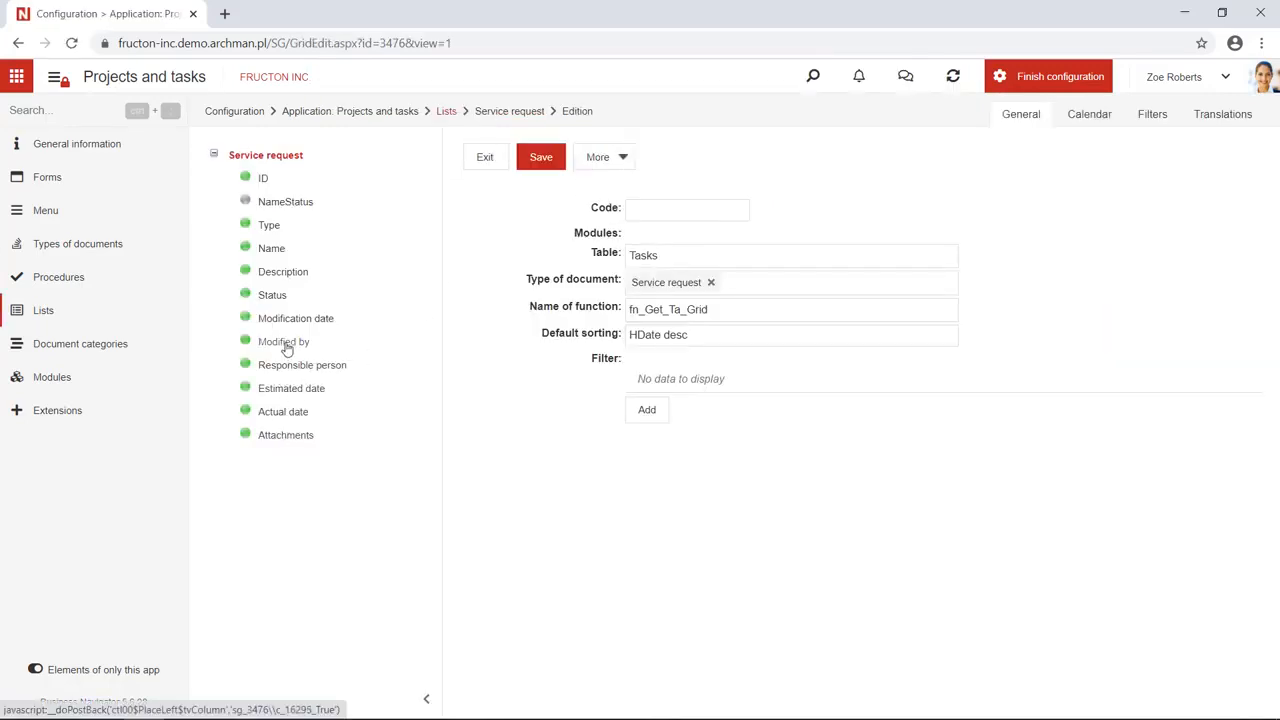
{"action": "left_click_drag", "start_coordinate": [286, 319], "coordinate": [277, 443]}
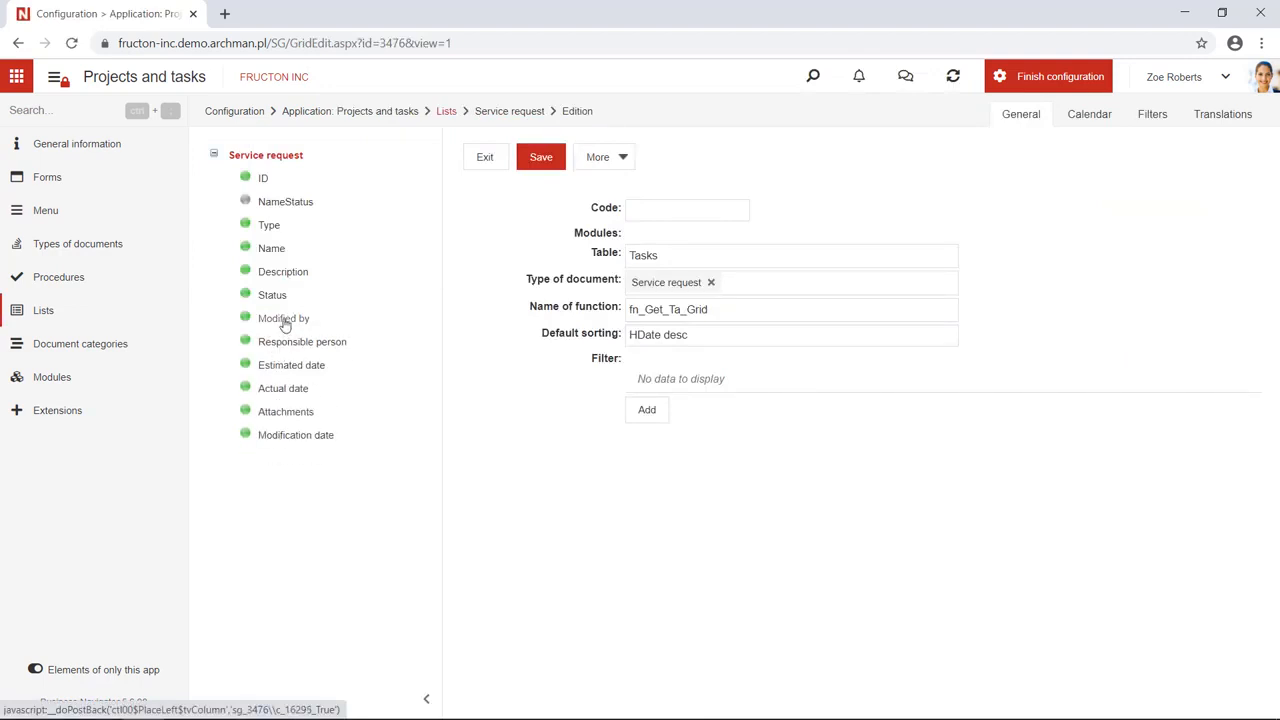
{"action": "left_click_drag", "start_coordinate": [280, 318], "coordinate": [280, 437]}
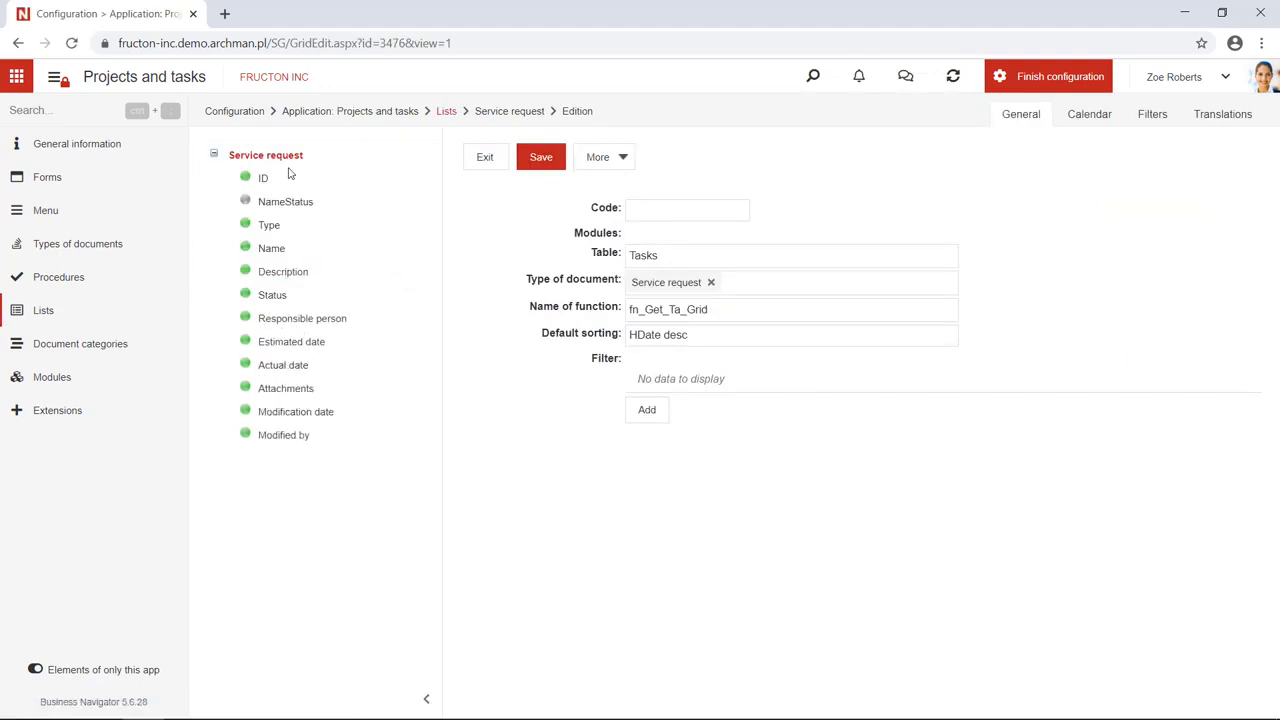
{"action": "left_click", "coordinate": [548, 170]}
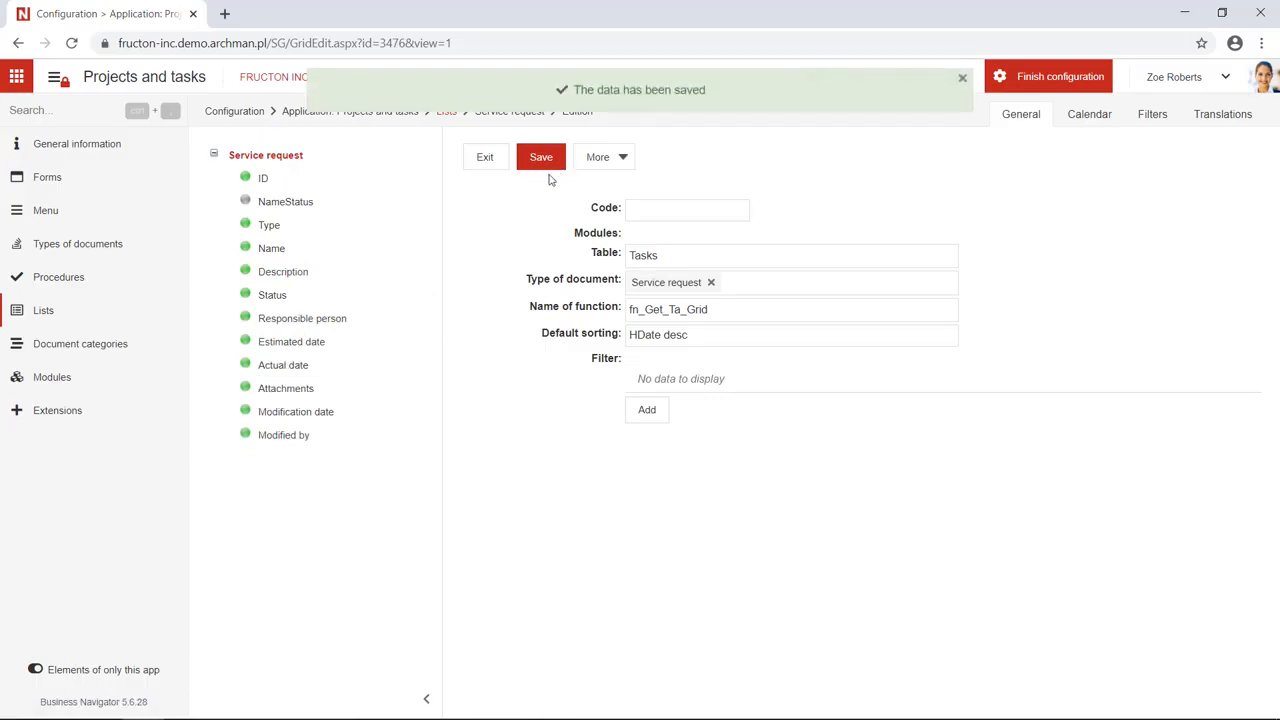
Edit the Service requests module so that it uses the Service request list, and save it.
{"action": "left_click", "coordinate": [67, 248]}
{"action": "left_click", "coordinate": [51, 375]}
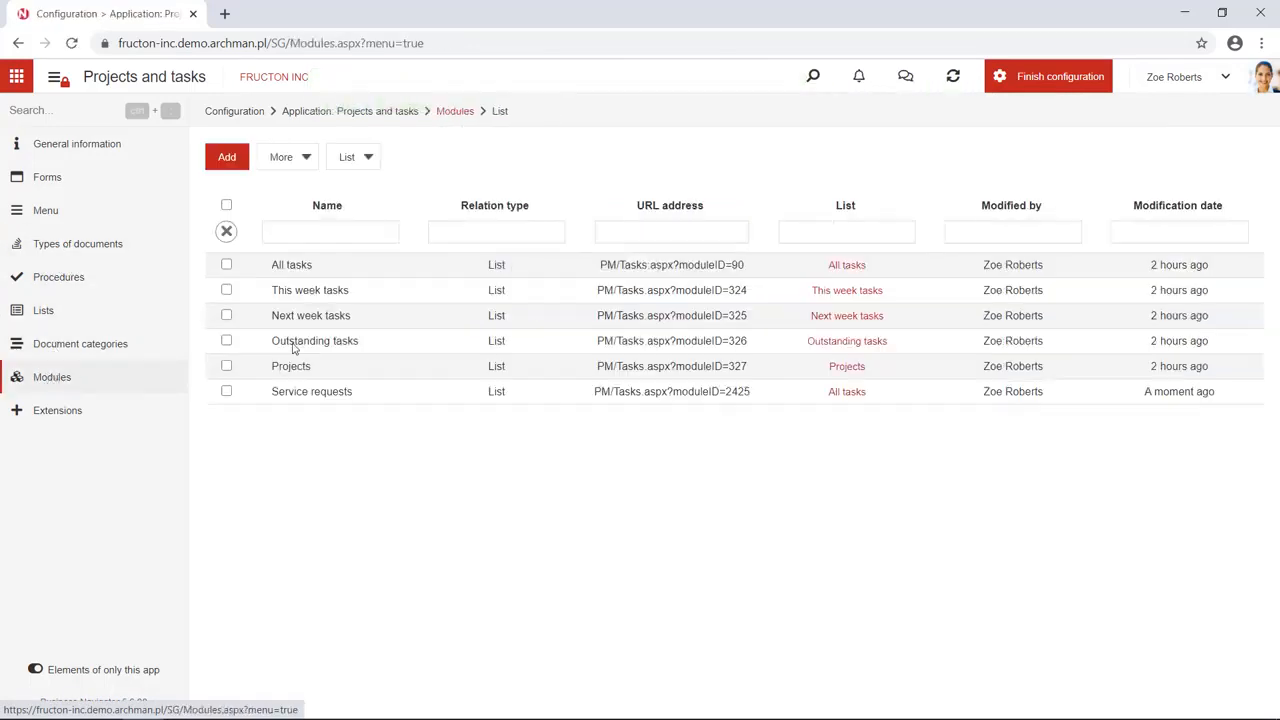
{"action": "left_click", "coordinate": [226, 391]}
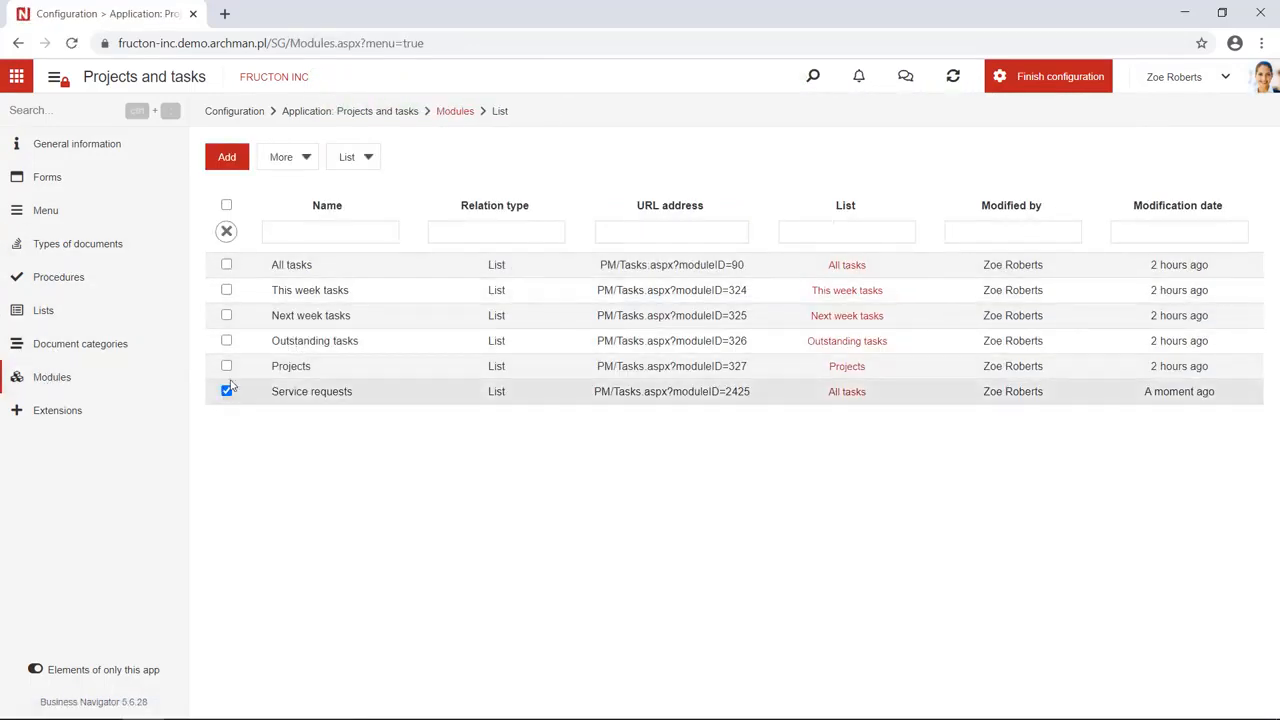
{"action": "left_click", "coordinate": [280, 166]}
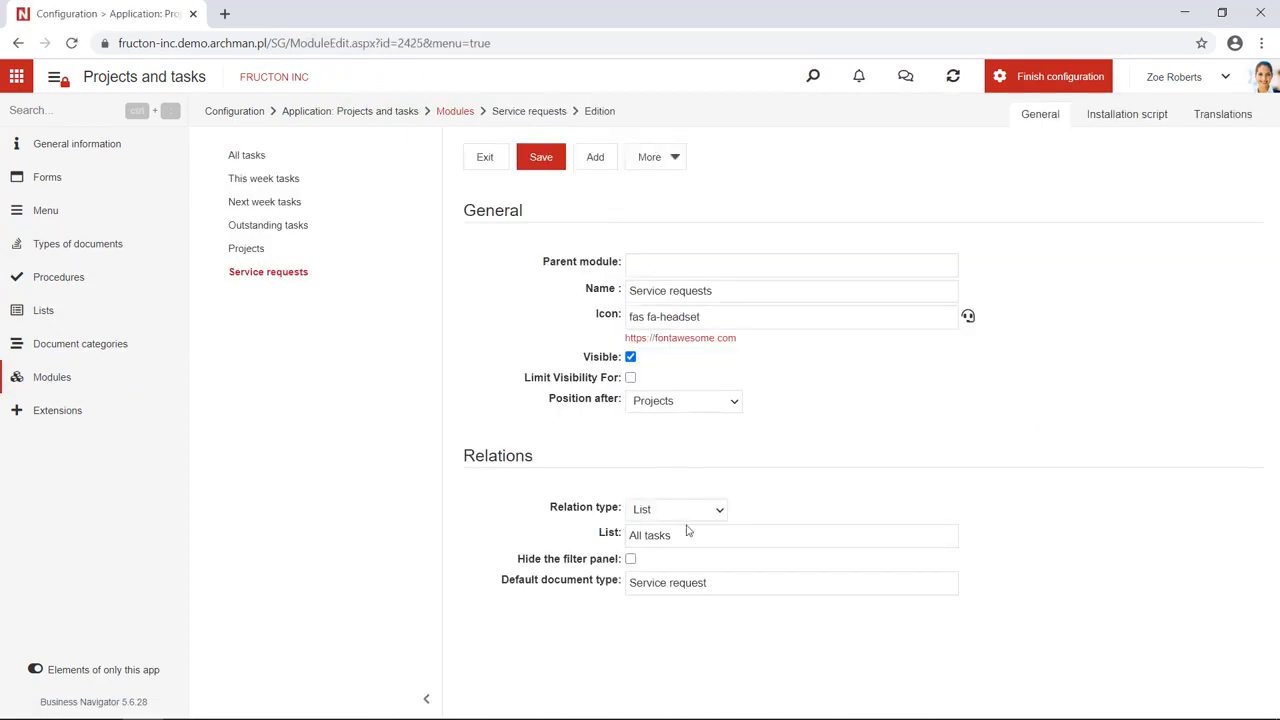
{"action": "left_click", "coordinate": [700, 537]}
{"action": "left_click_drag", "start_coordinate": [720, 538], "coordinate": [615, 530]}
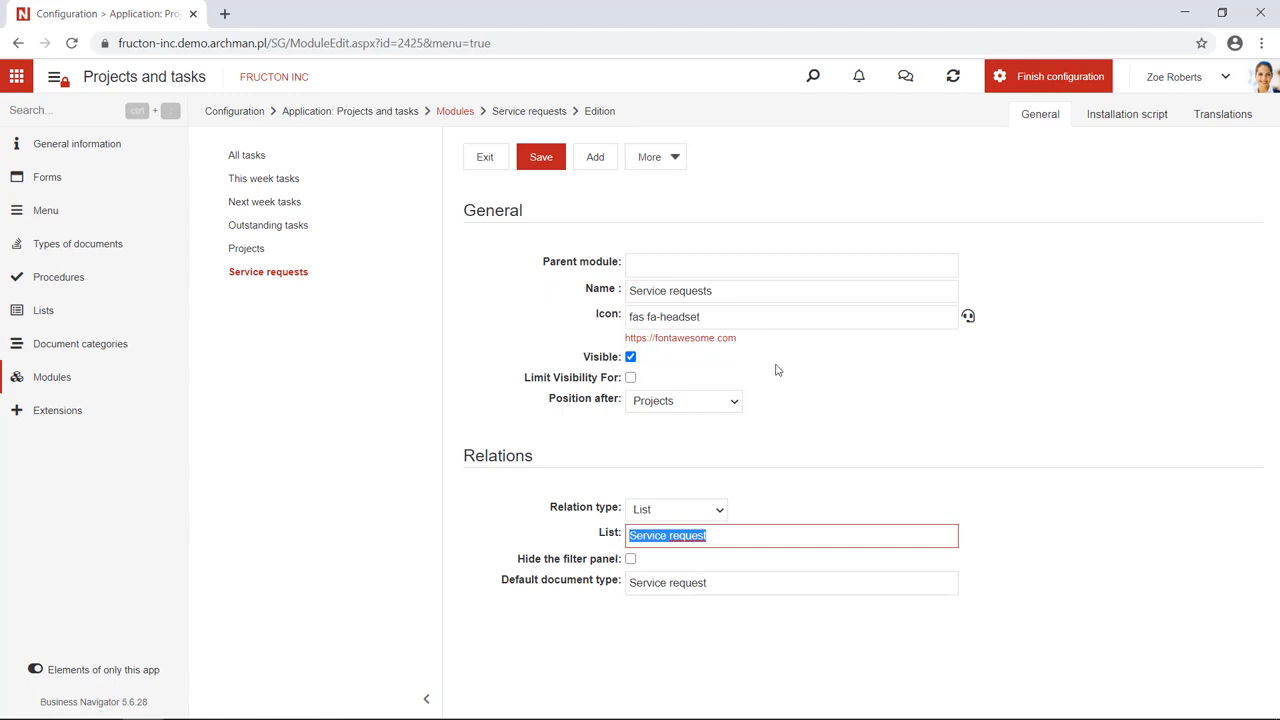
{"action": "left_click", "coordinate": [530, 161]}
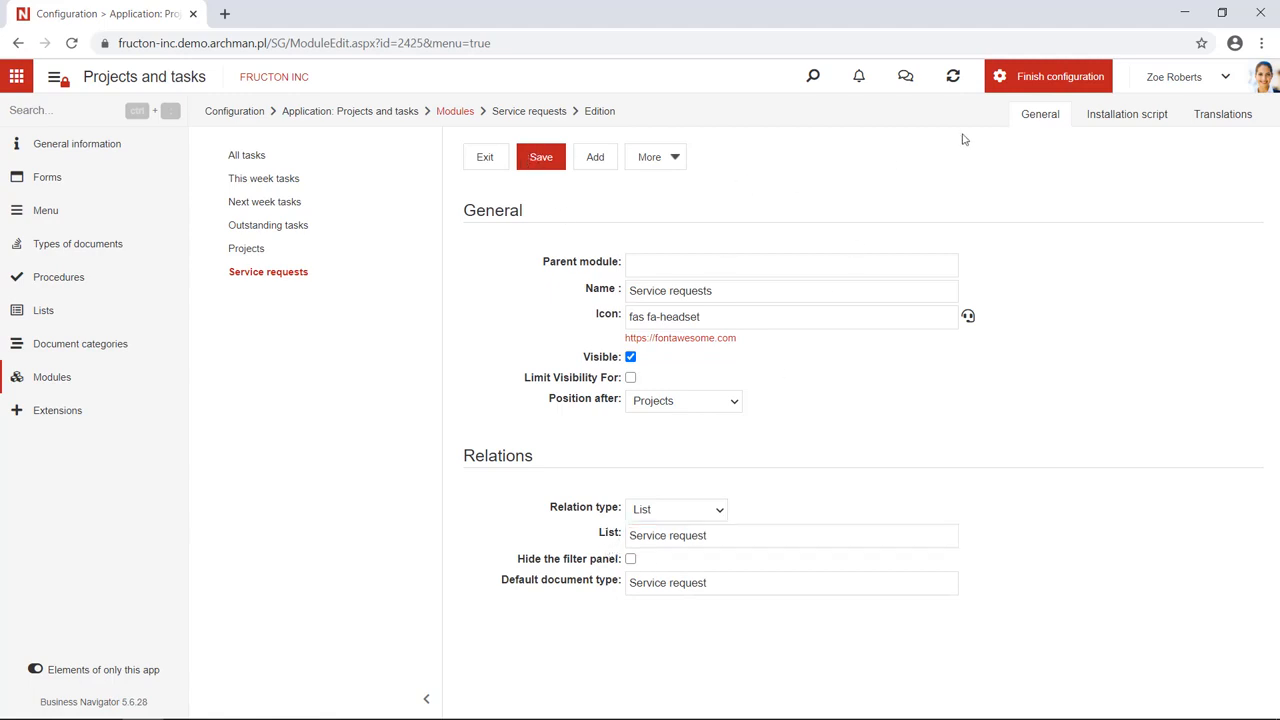
Finish the configuration and start a new request in the Service requests module.
{"action": "left_click", "coordinate": [1044, 84]}
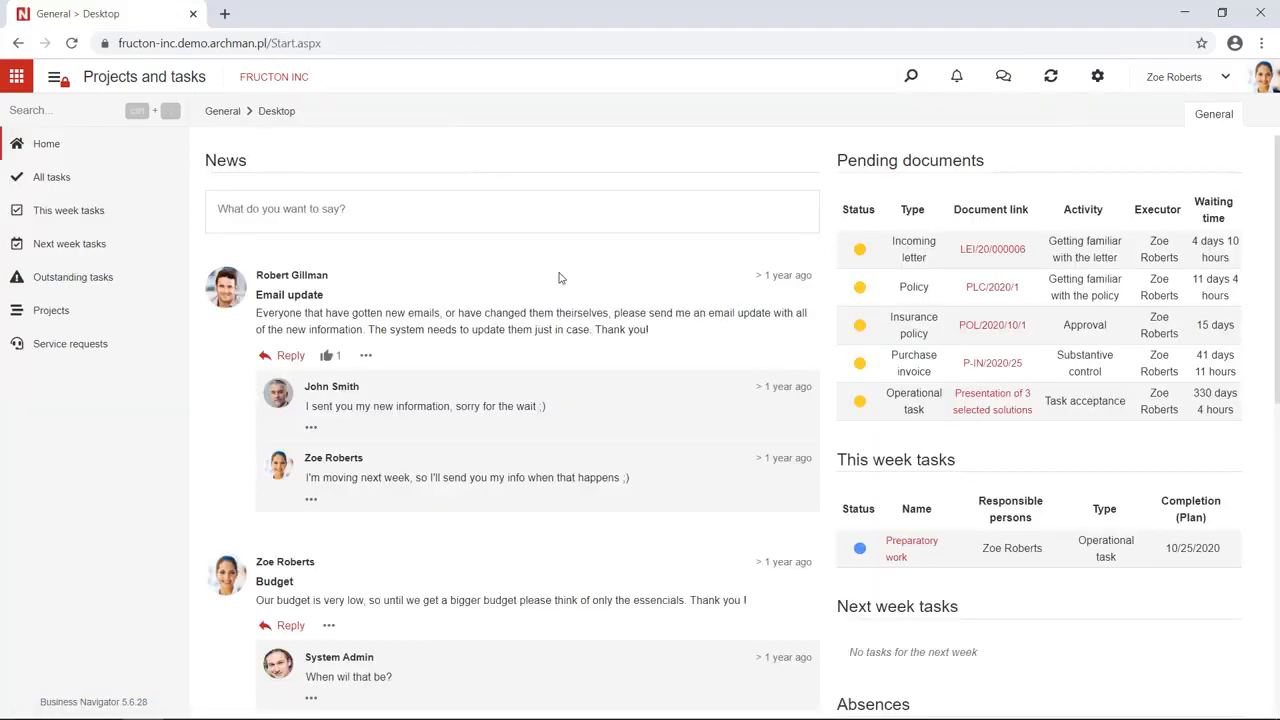
{"action": "left_click", "coordinate": [85, 355]}
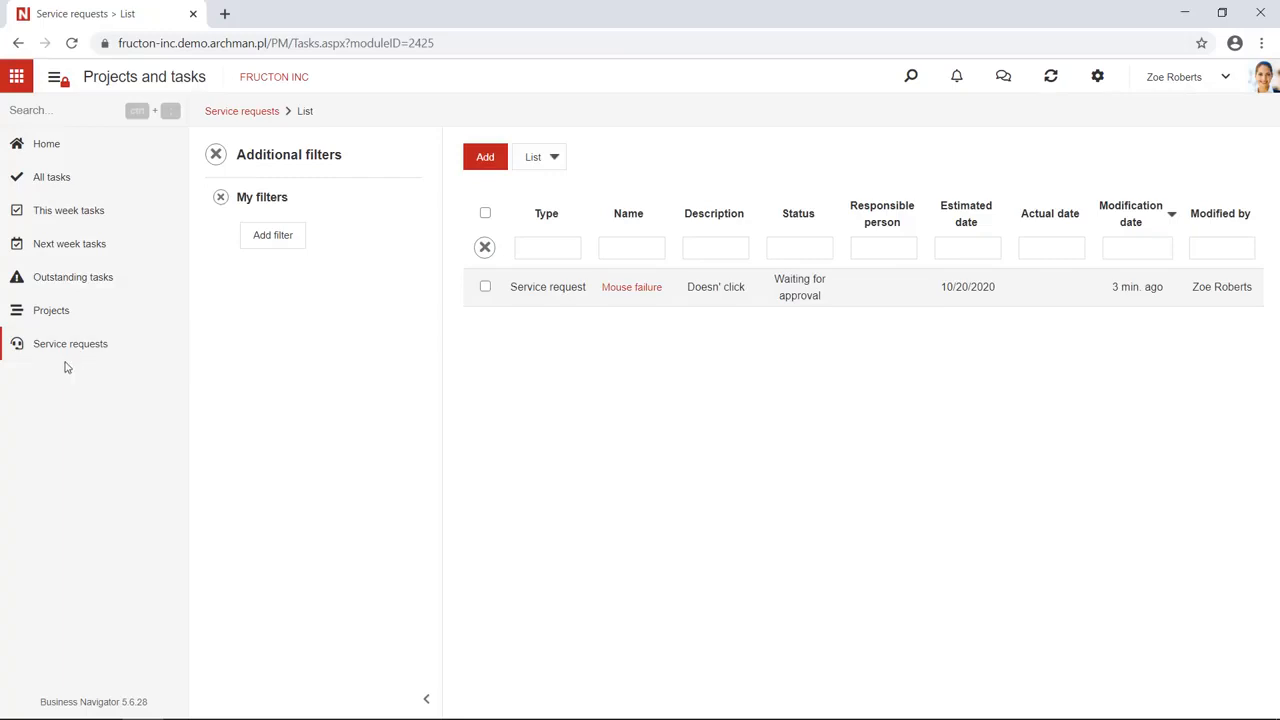
{"action": "left_click", "coordinate": [495, 158]}
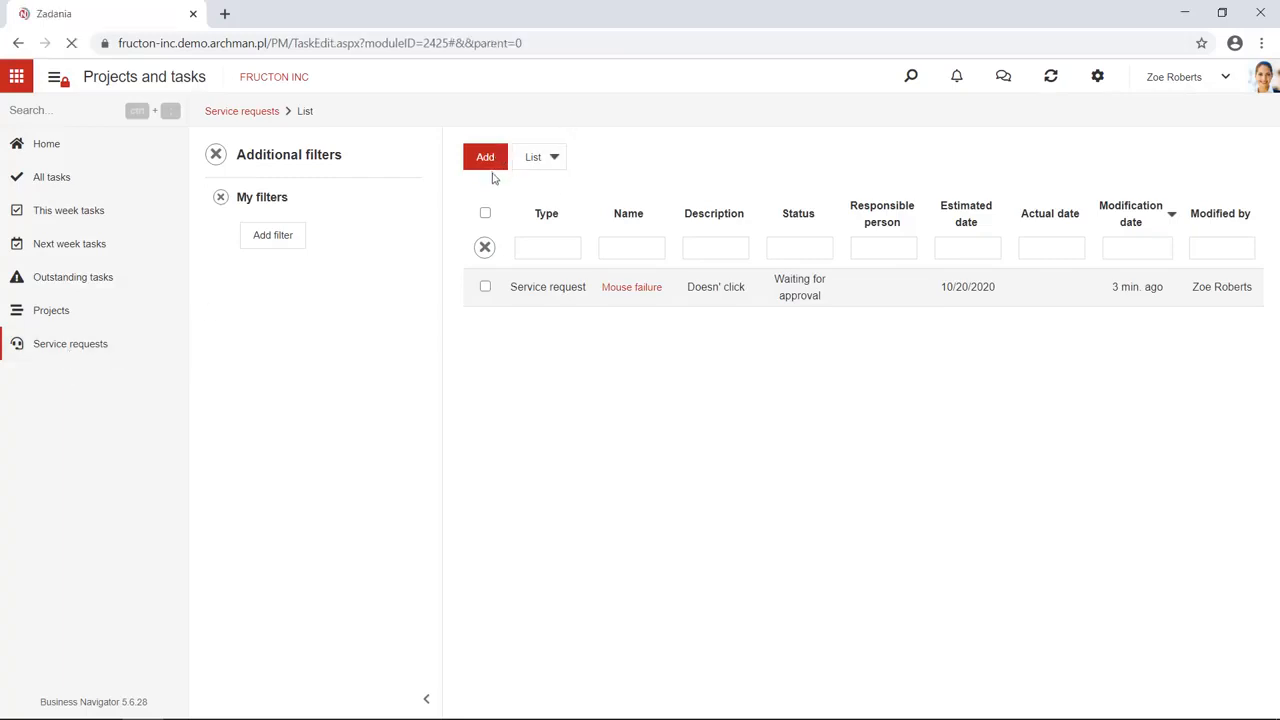